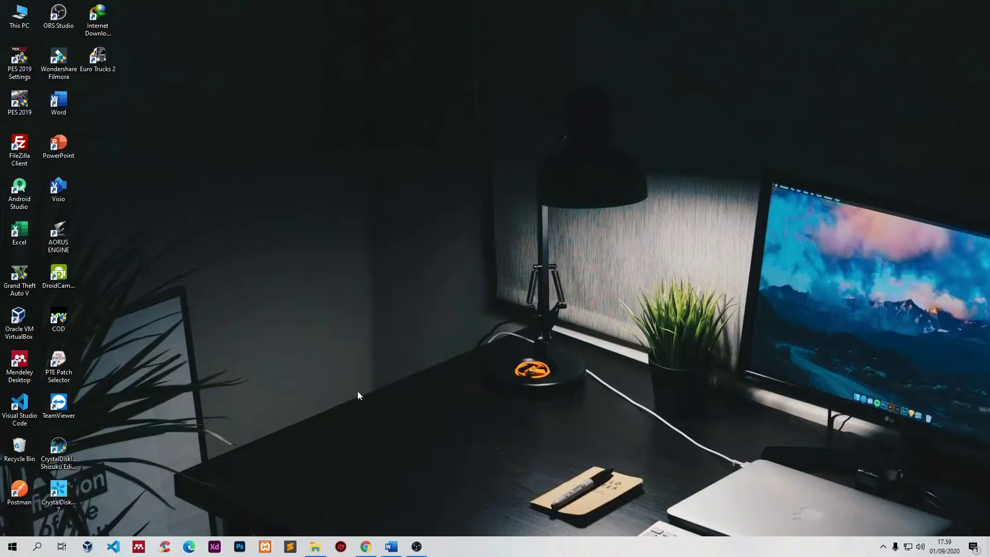
Step: Bring the Chrome window showing the Google Account tabs forward from the taskbar
click(365, 546)
Step: Search Google for 'edmodo' in a new tab and open the Edmodo homepage, new.edmodo.com
key(ctrl+t)
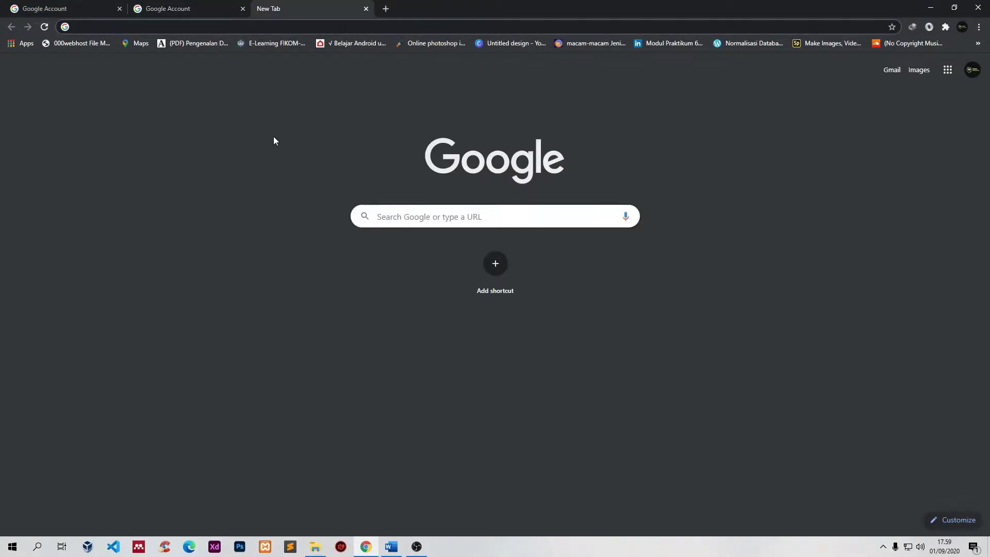
text(edmodo)
key(Return)
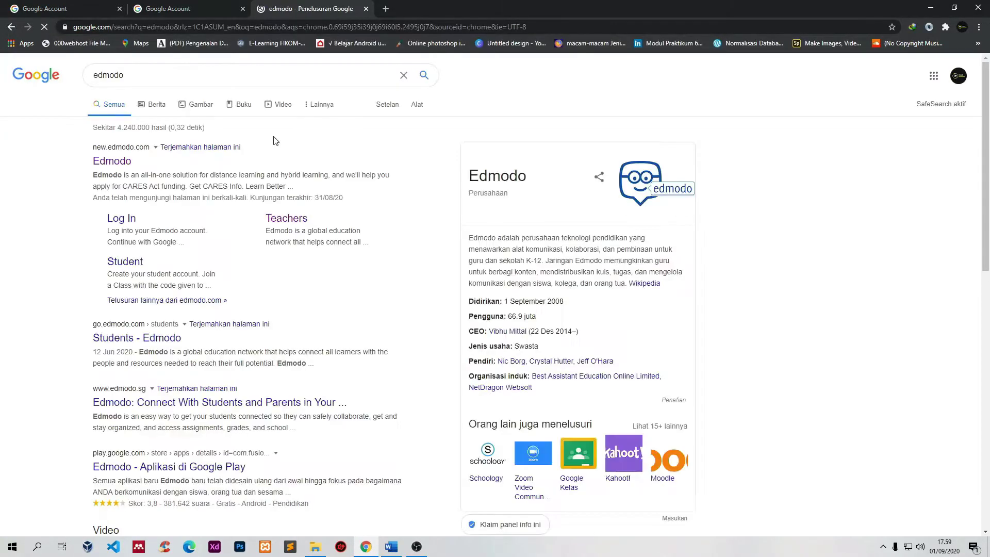
click(123, 165)
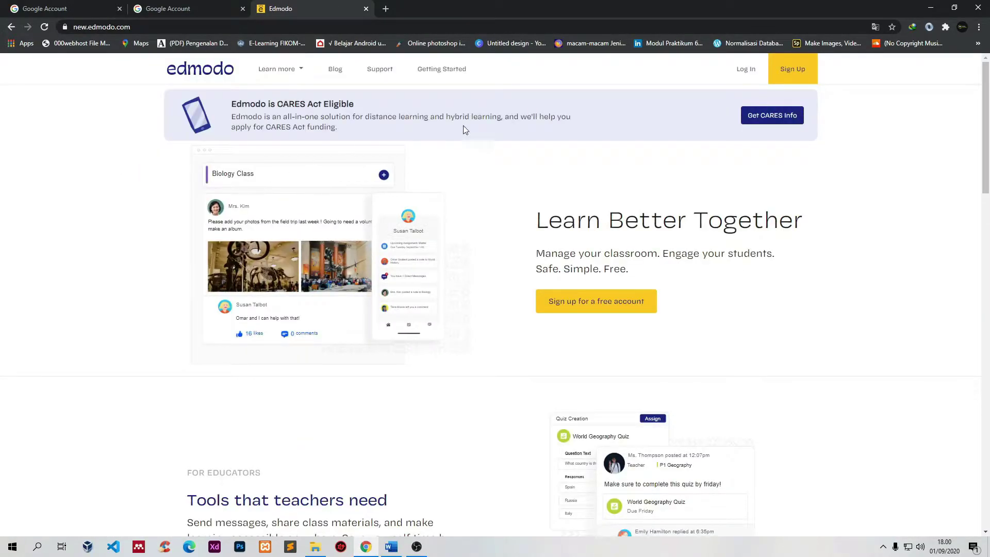
Step: Start an Edmodo sign-up as a Teacher Account
click(799, 70)
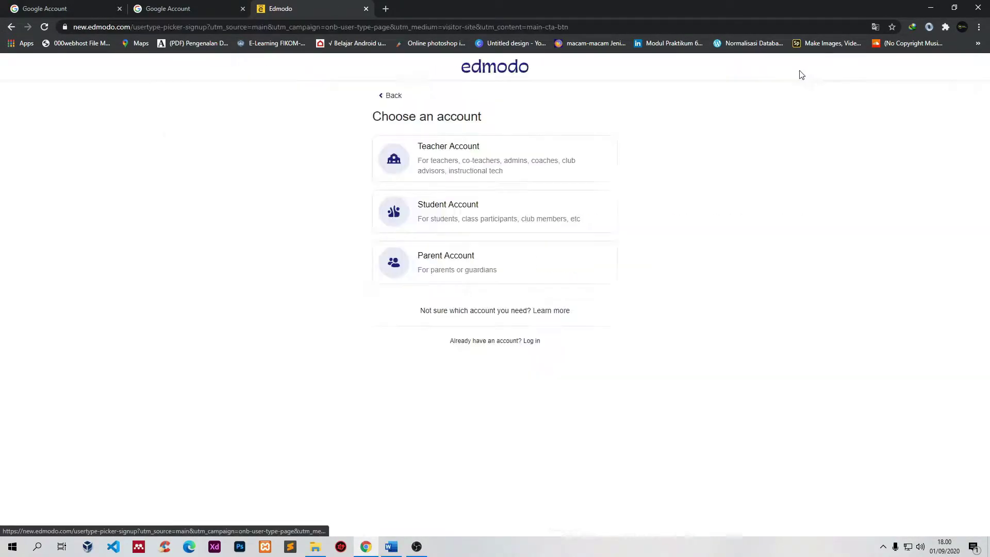
click(455, 169)
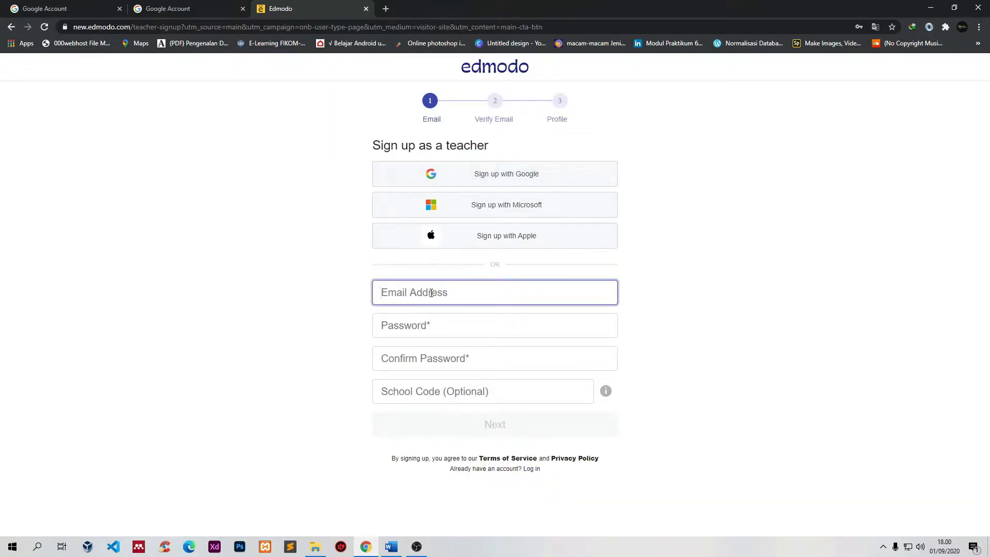
click(457, 295)
click(170, 210)
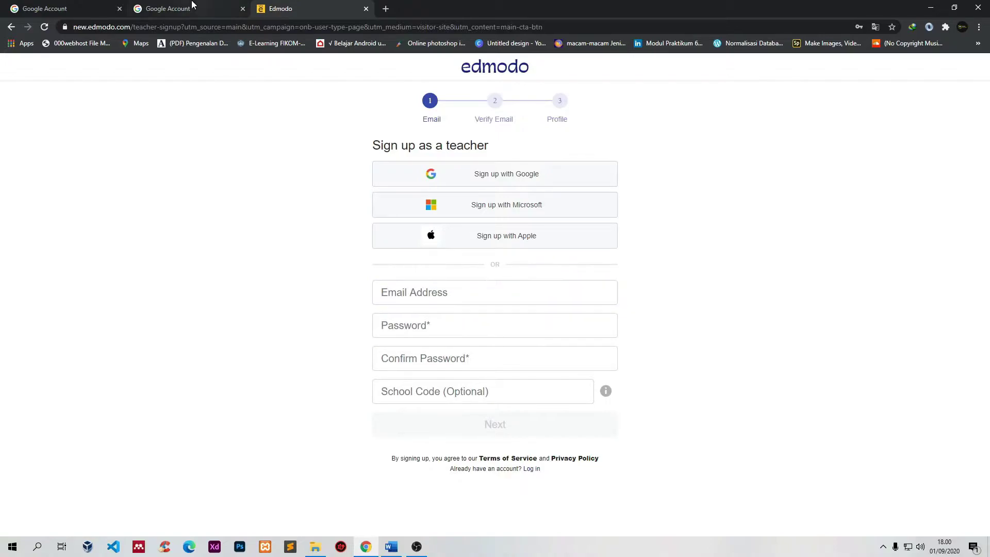
Step: Copy the new Gmail address from the Google Account tab into the sign-up email field
click(192, 4)
drag(942, 163, 829, 163)
right_click(835, 163)
click(836, 166)
click(281, 8)
click(397, 286)
key(ctrl+v)
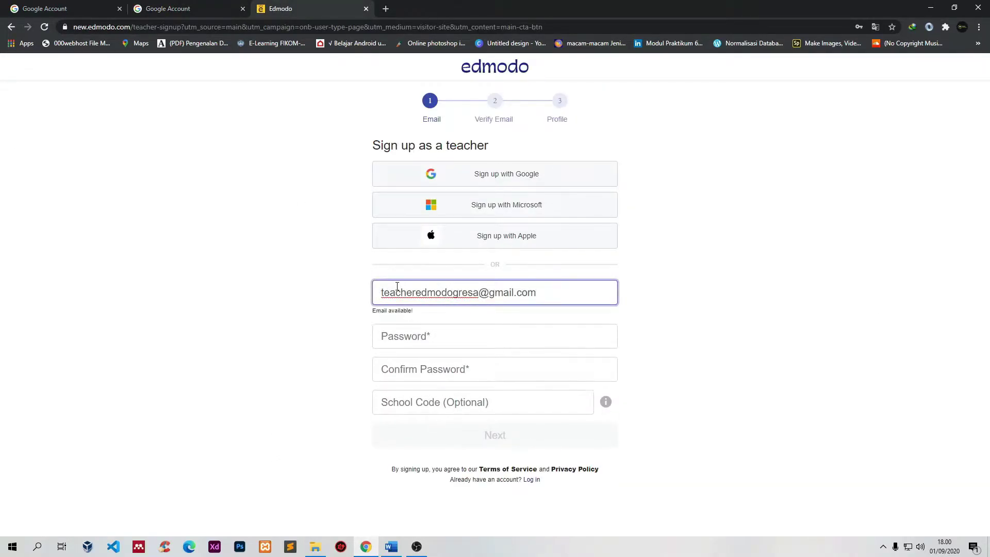
Step: Enter and confirm the account password, leave School Code blank, and submit the form
click(407, 344)
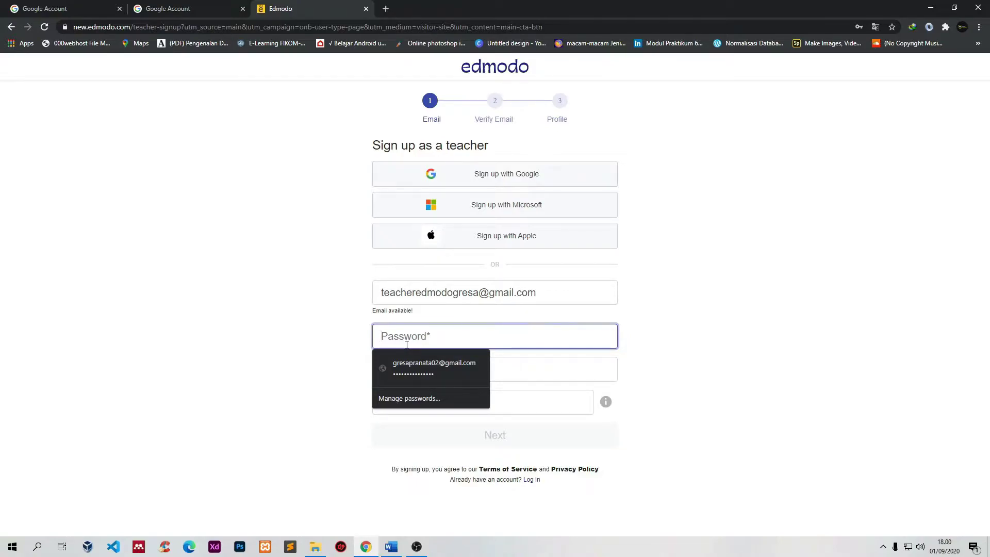
text(•••••••)
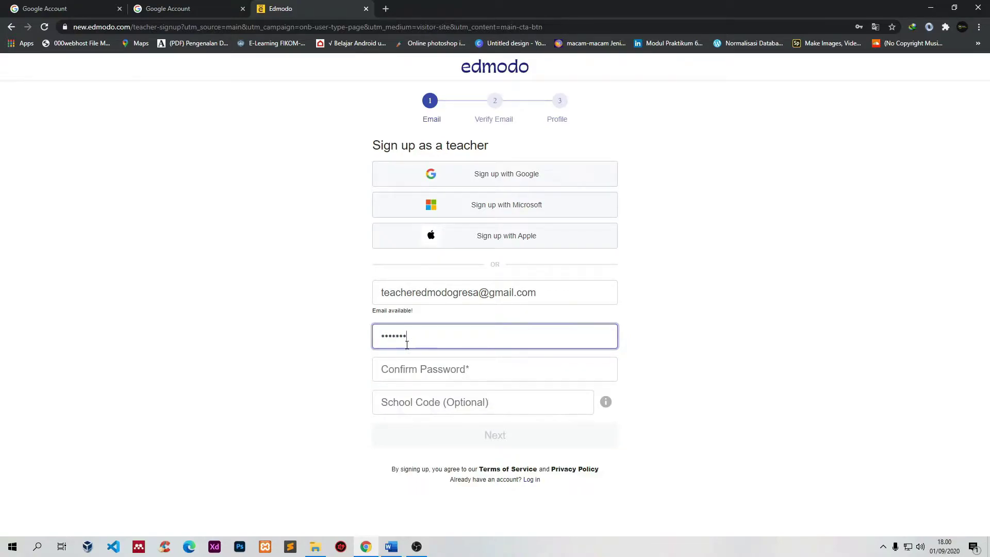
text(••••)
click(415, 363)
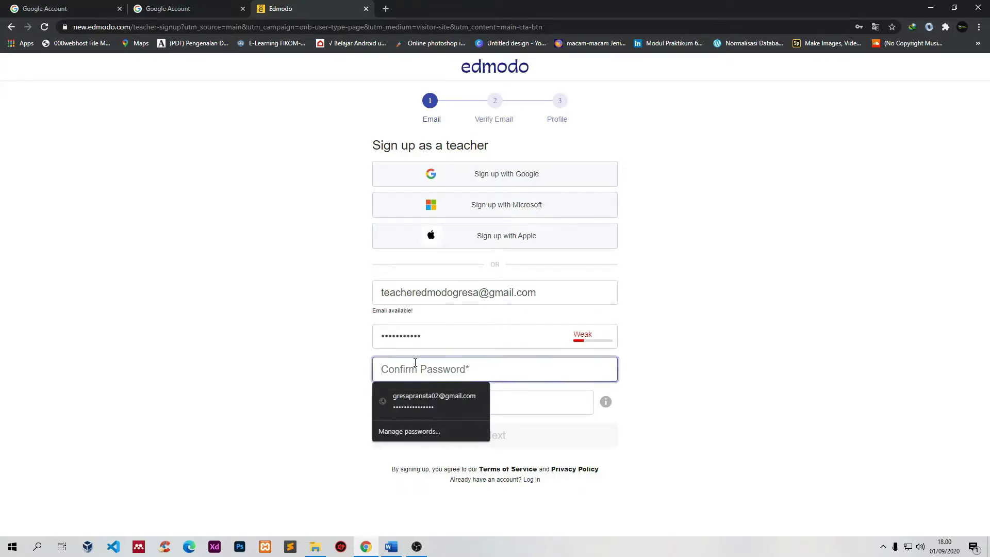
text(•••••••••••)
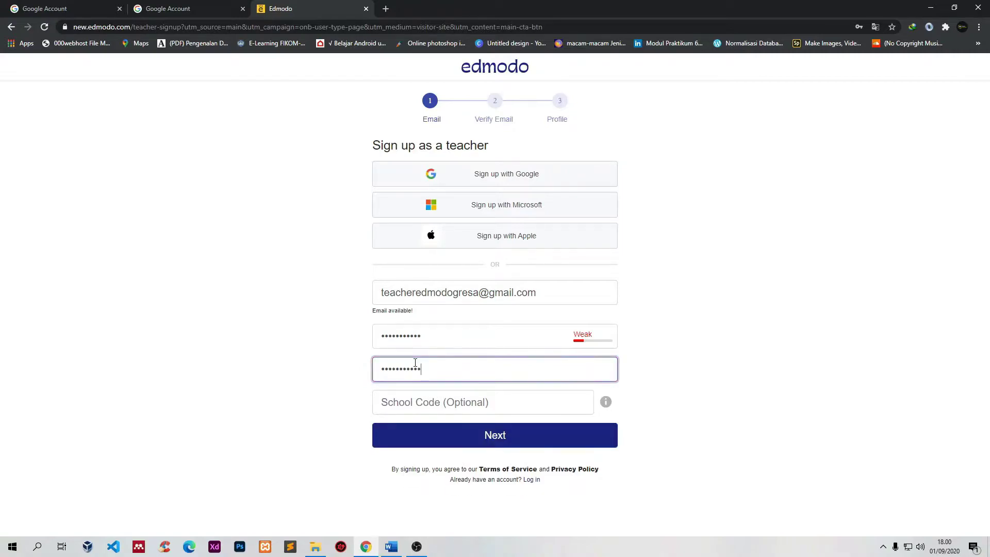
click(434, 402)
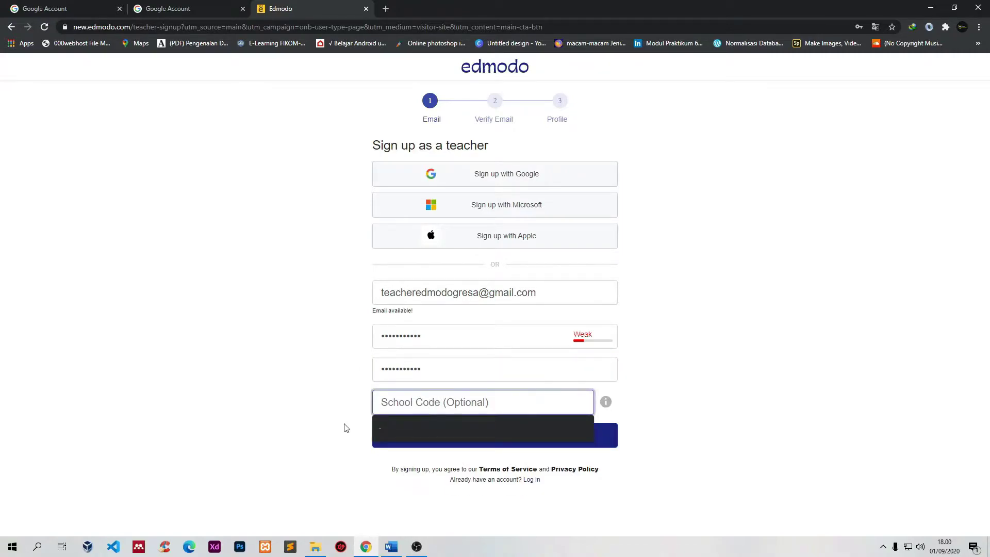
click(303, 422)
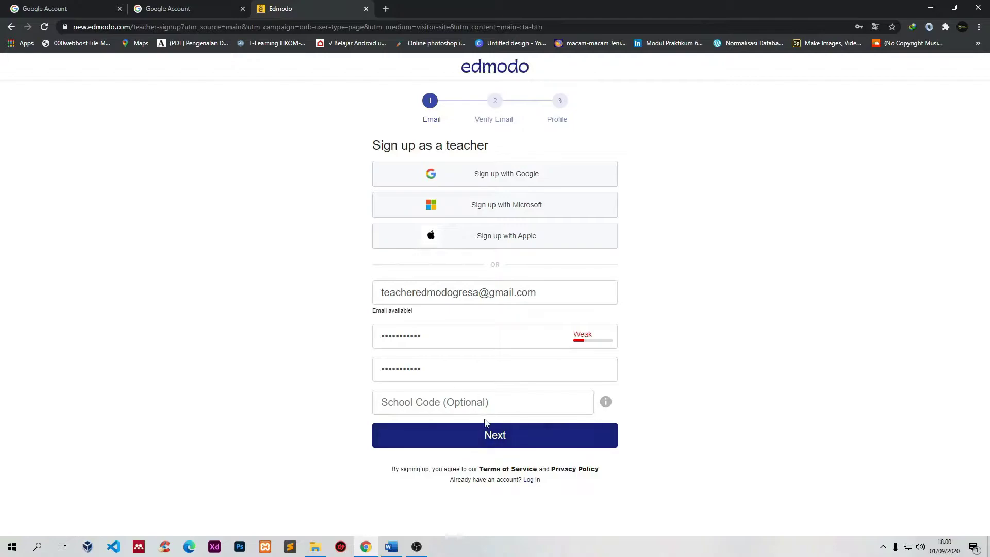
click(443, 402)
click(257, 392)
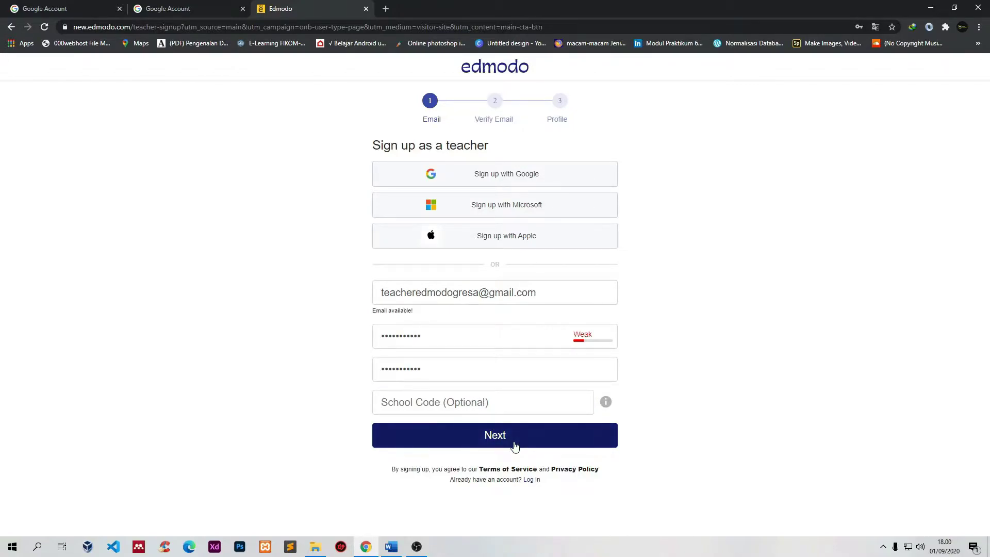
click(494, 444)
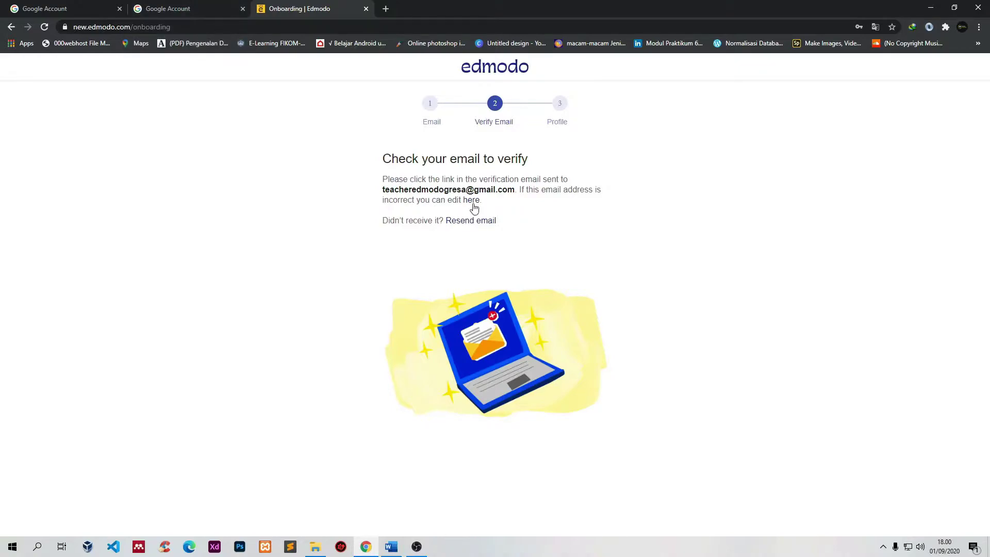
Step: Open Gmail from the Google apps grid and check the inbox for Edmodo mail
click(184, 6)
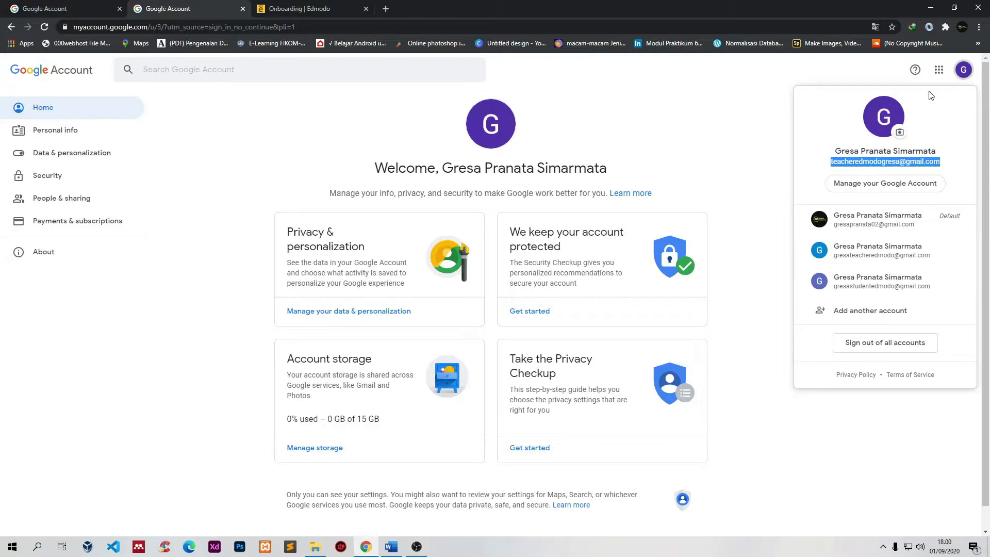
click(939, 70)
click(846, 216)
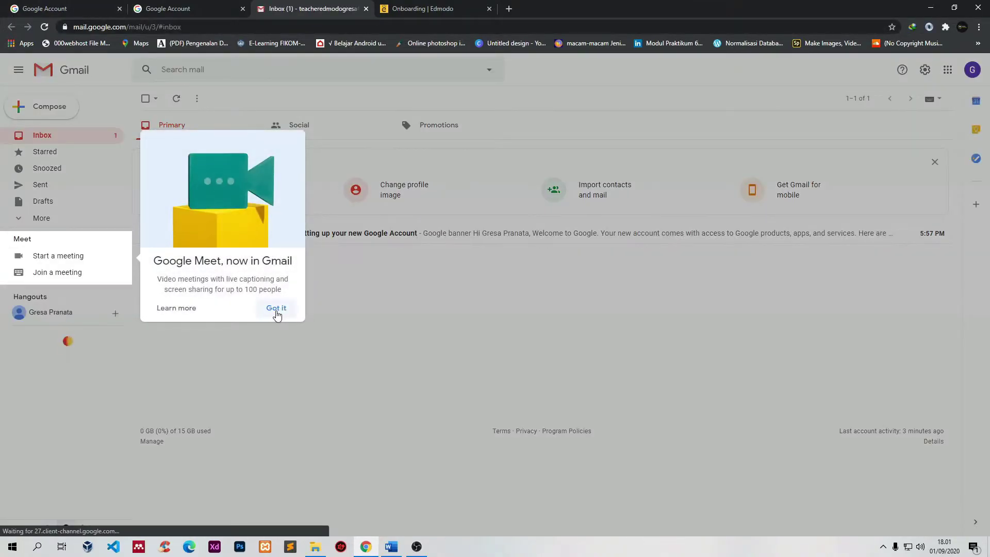
click(276, 308)
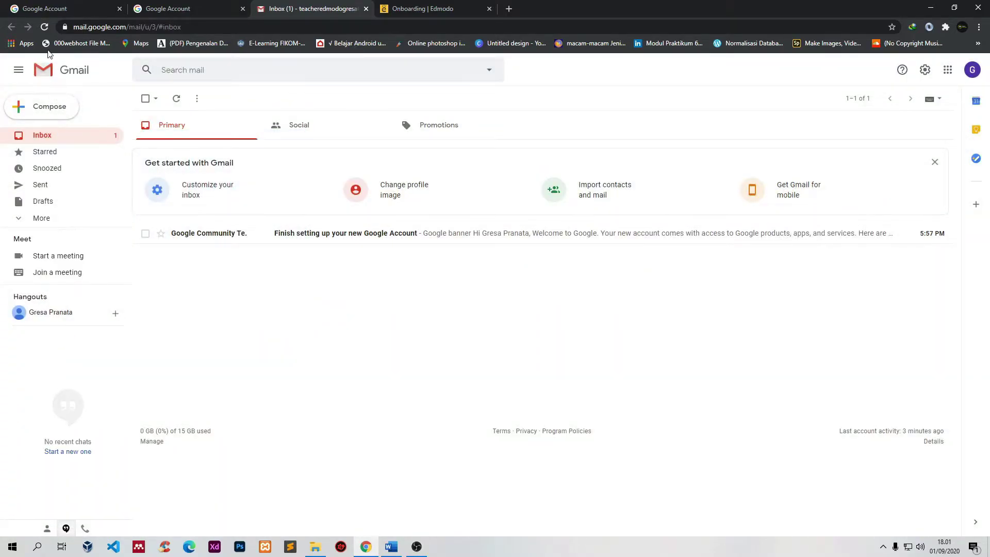
click(44, 27)
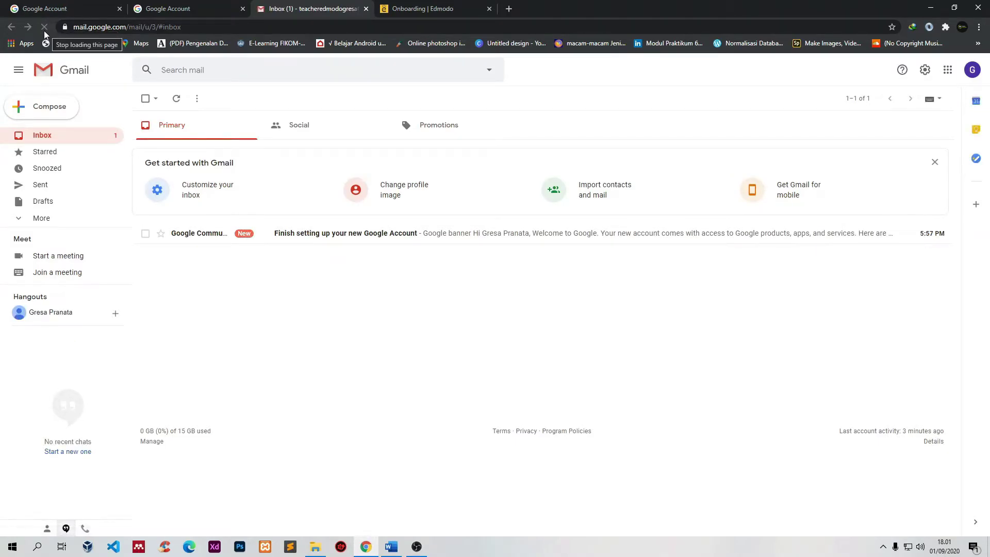
click(216, 239)
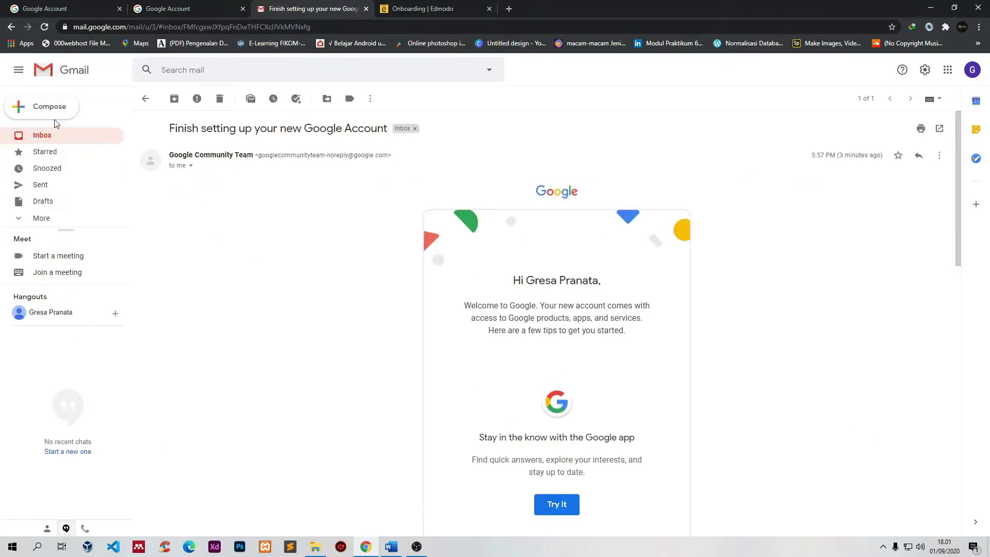
click(45, 135)
Step: Resend the Edmodo verification email and reload the Gmail inbox
click(426, 7)
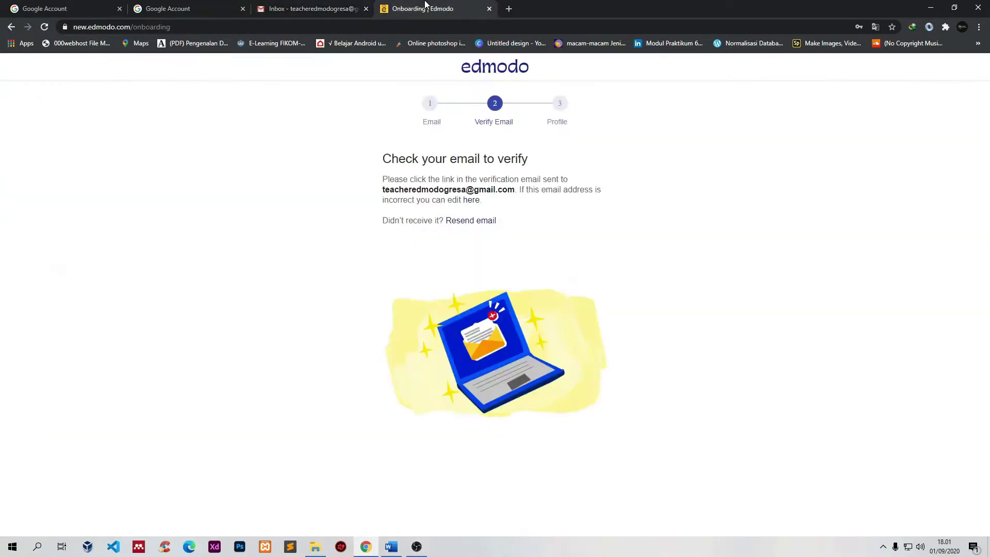
click(469, 225)
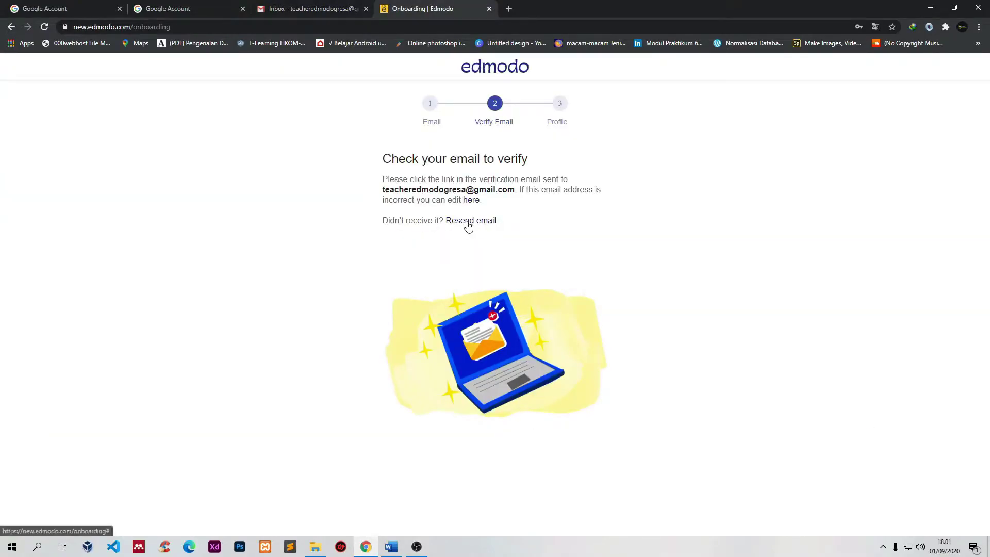
click(304, 9)
click(44, 27)
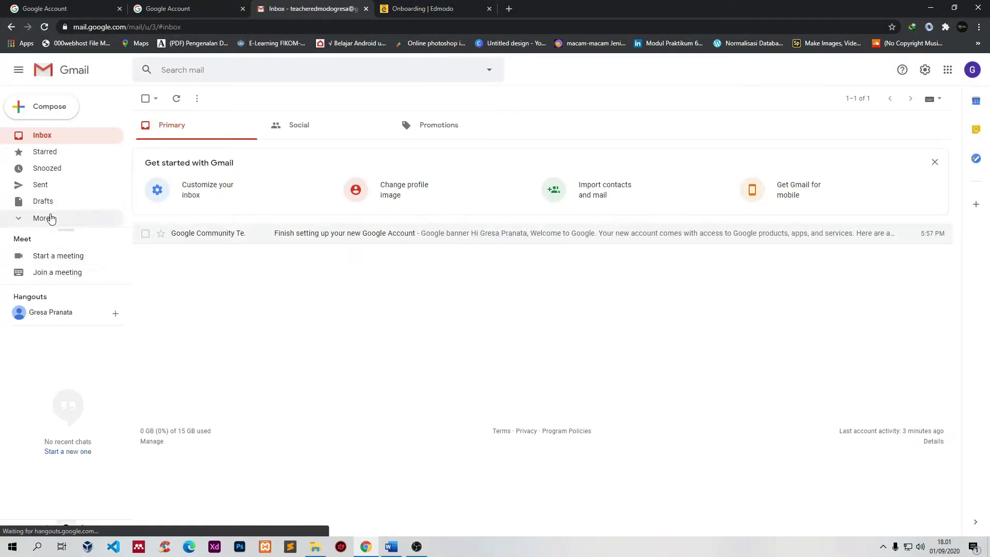
Step: Open 'Please confirm your Edmodo account' and confirm the email address
click(45, 218)
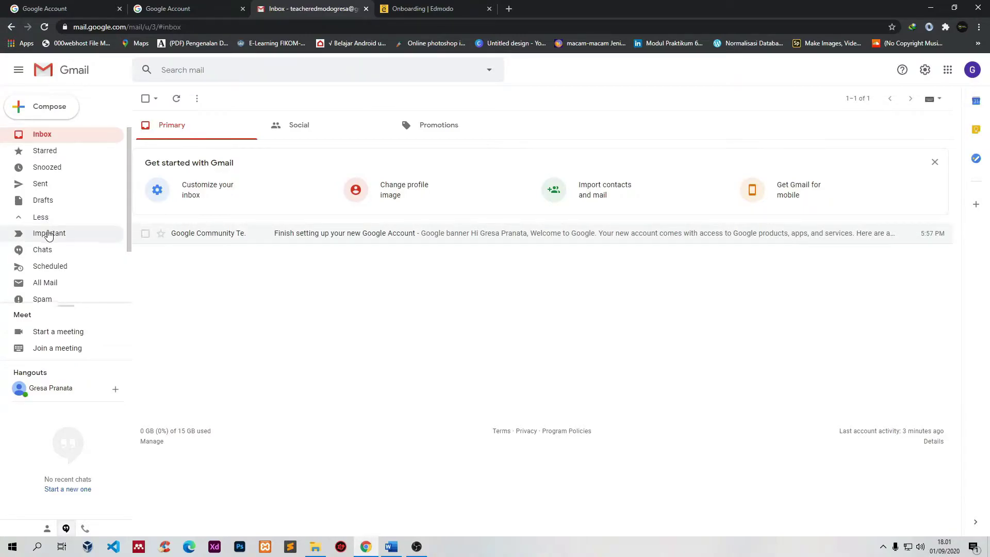
scroll(45, 243, down, 2)
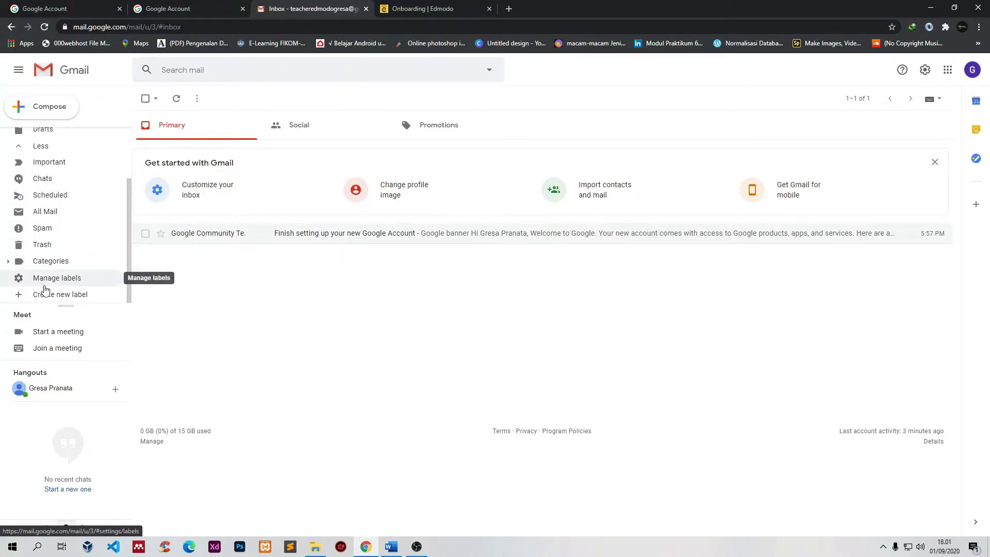
click(52, 216)
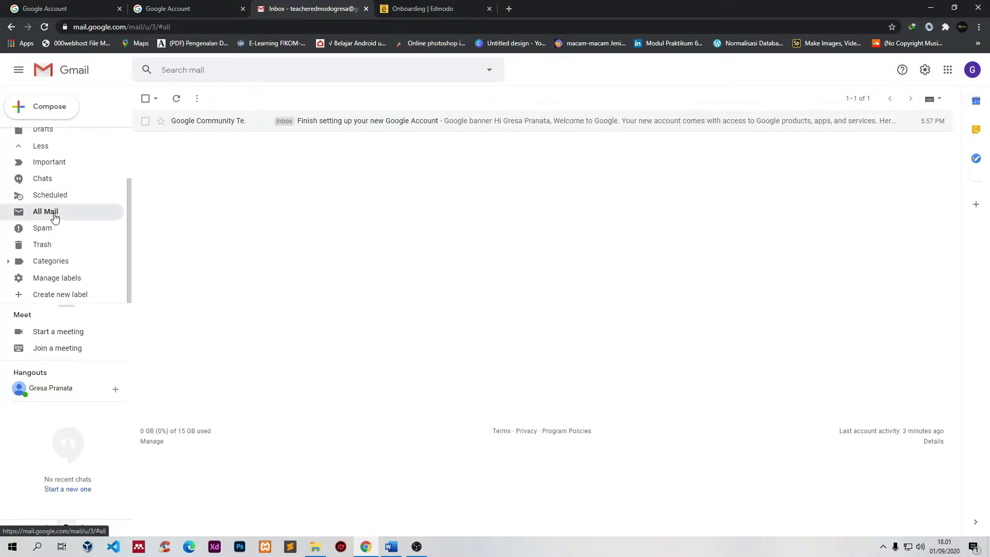
scroll(58, 196, up, 2)
click(42, 136)
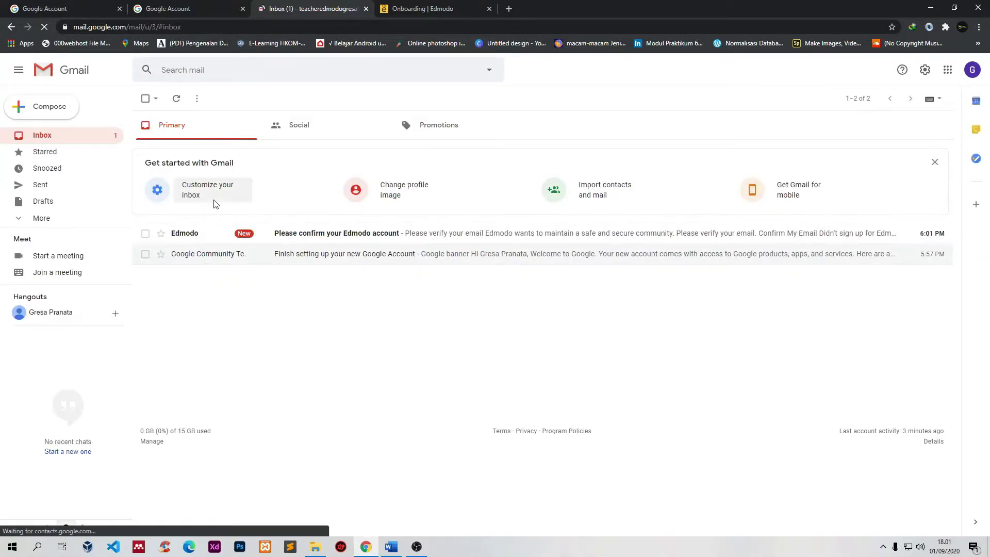
click(205, 240)
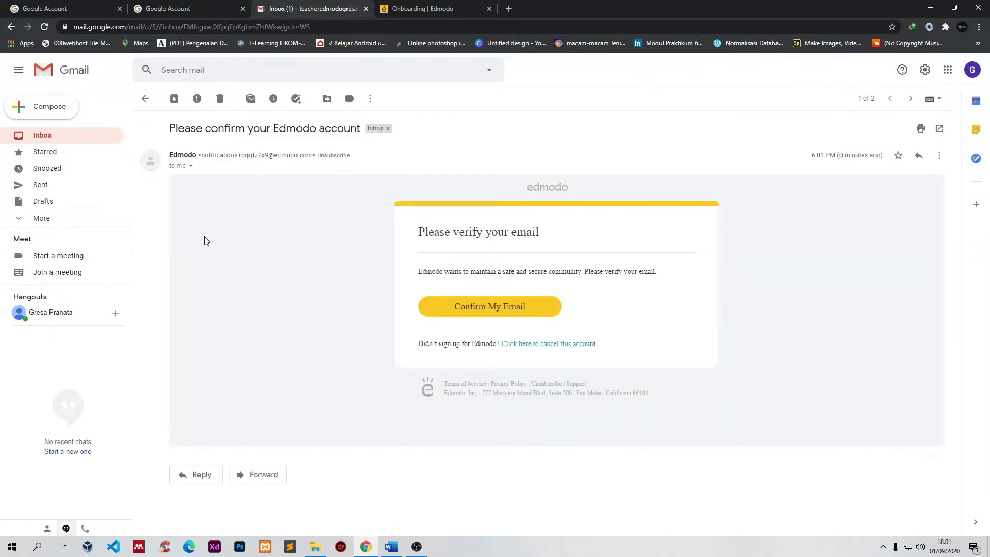
click(512, 308)
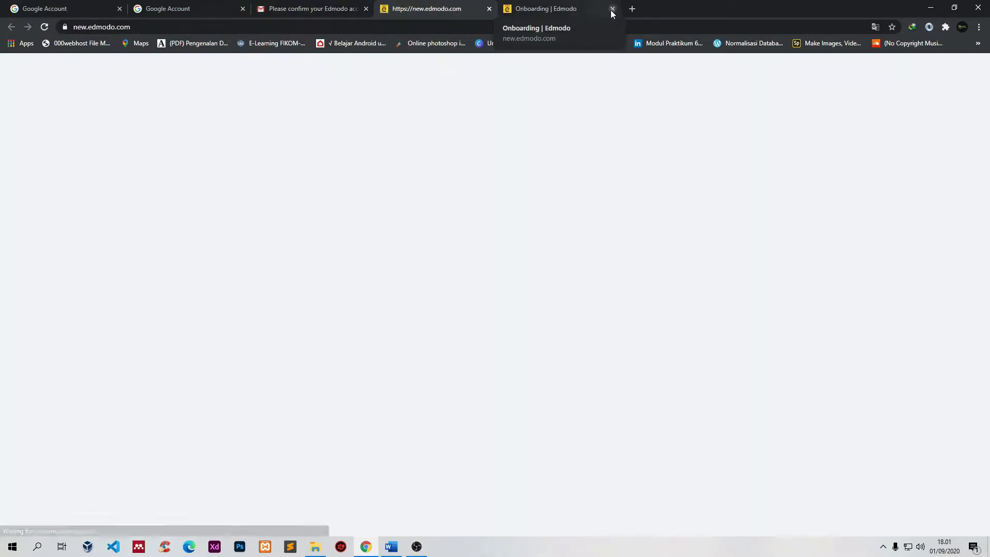
Step: Close the old onboarding tab and choose Mr. as the profile title
click(613, 9)
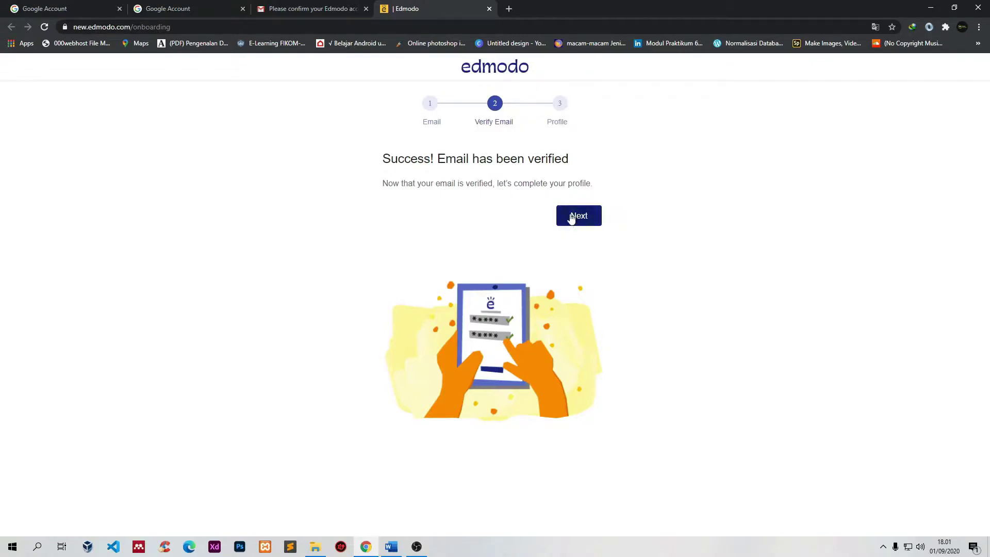
click(590, 213)
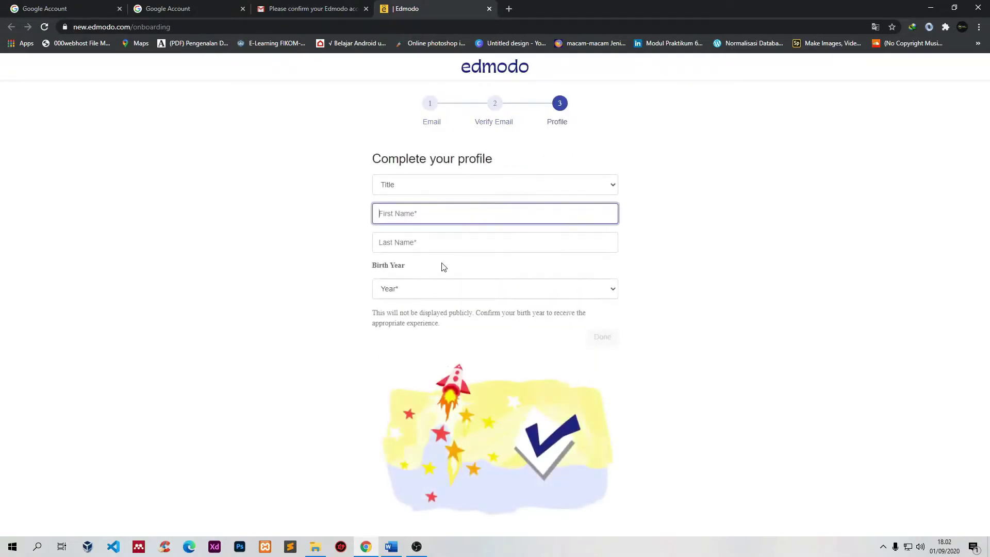
click(431, 191)
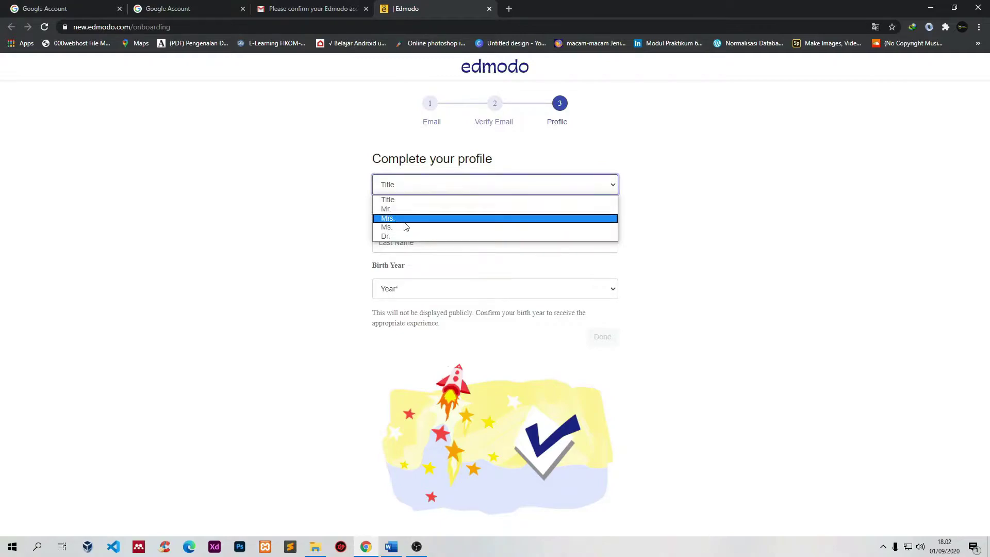
click(401, 212)
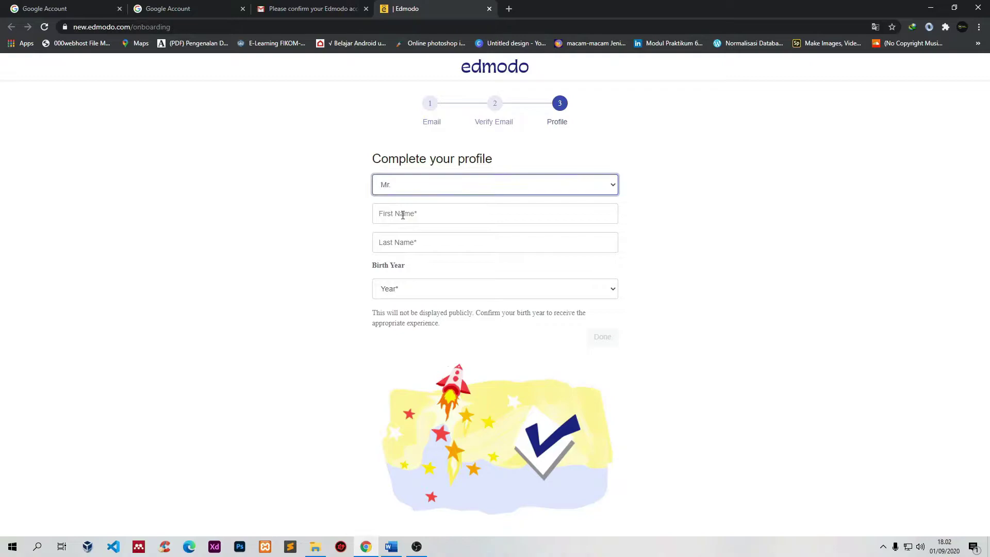
Step: Enter the teacher's first and last name, pick birth year 1980, and finish
click(401, 212)
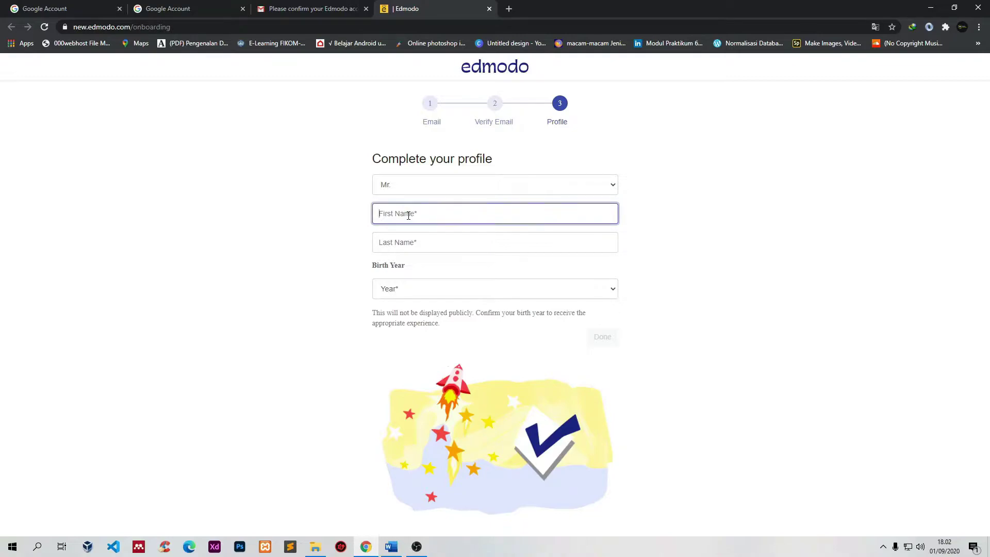
click(415, 243)
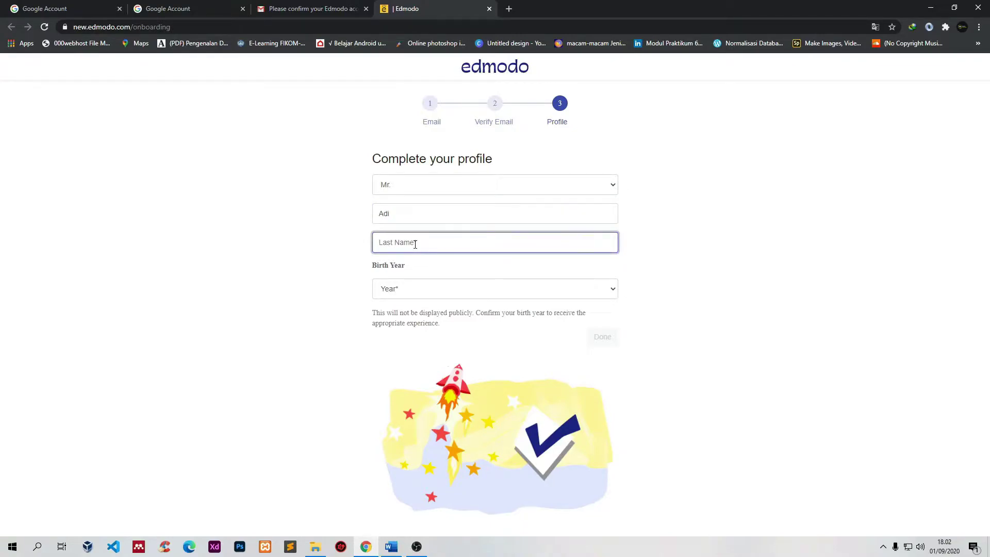
click(433, 292)
scroll(435, 375, down, 15)
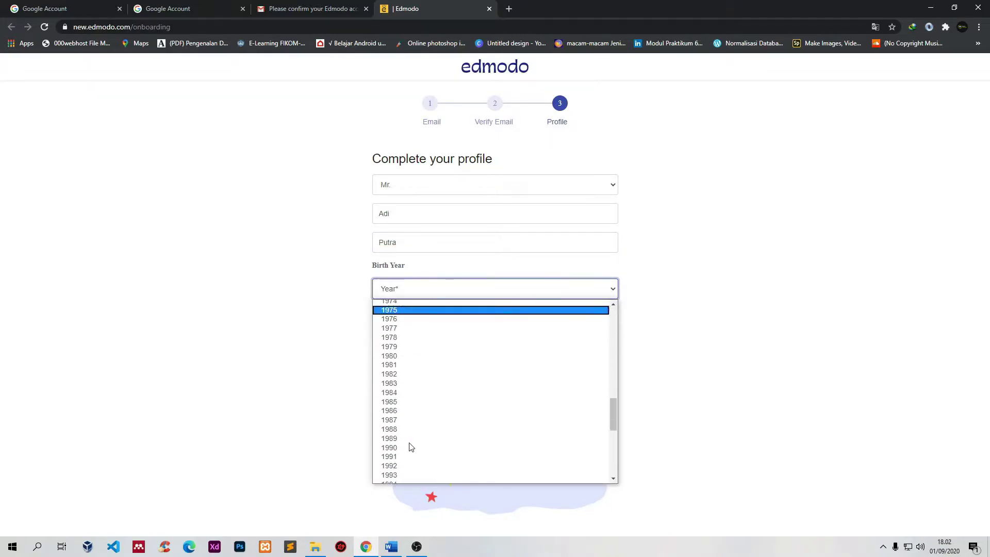
click(392, 347)
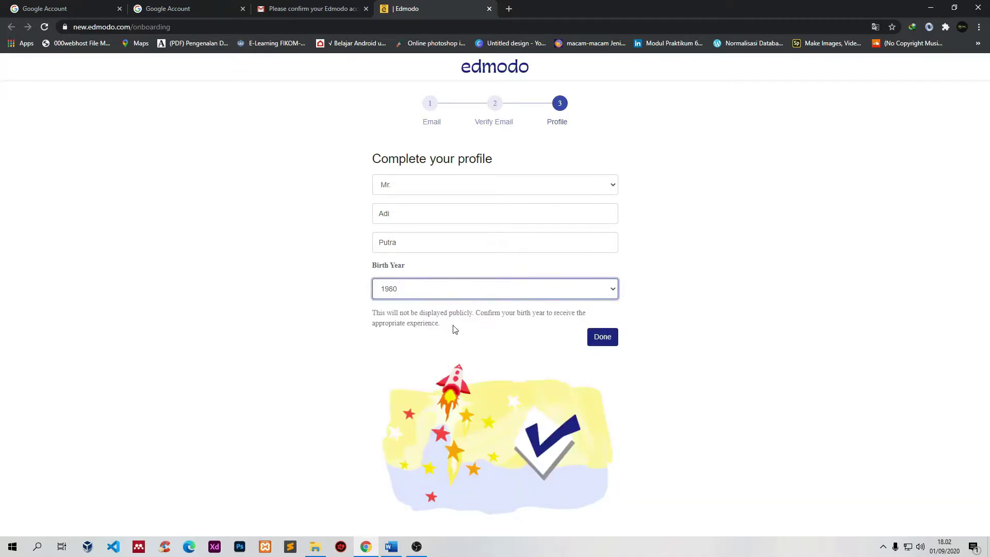
click(605, 336)
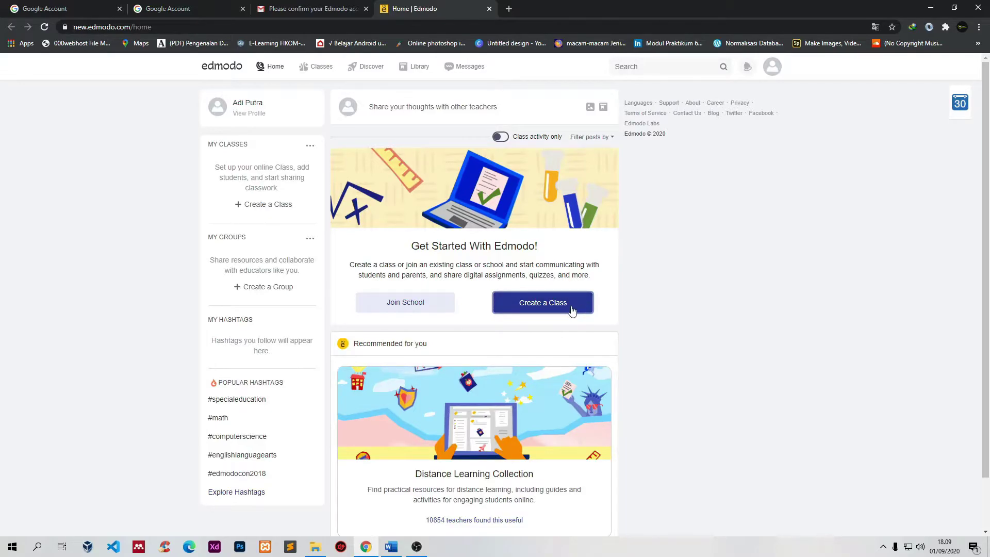
Step: Start a new class named 'Jaringan 11 MIPA 2'
click(571, 310)
click(438, 118)
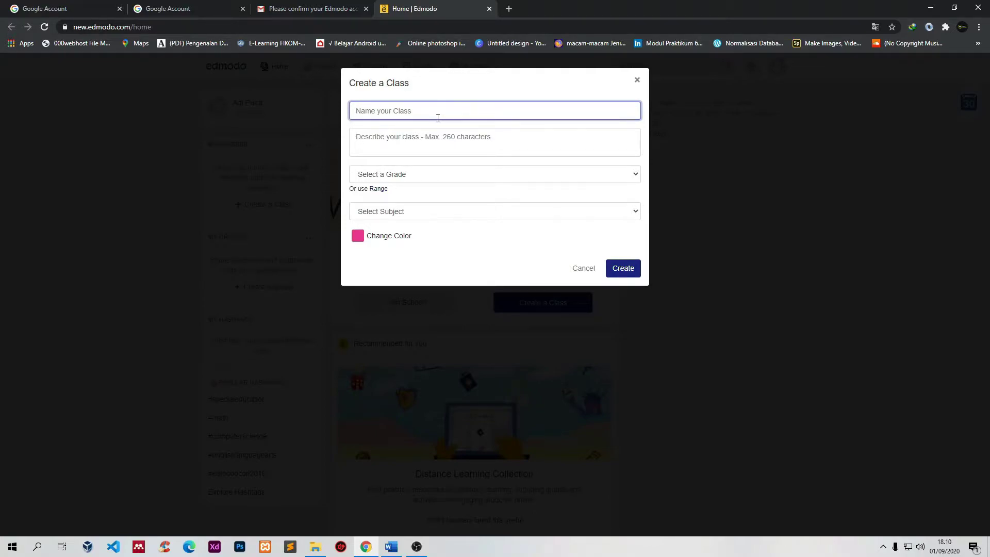
text(jaringan)
key(BackSpace)
key(BackSpace)
key(BackSpace)
key(BackSpace)
key(BackSpace)
key(BackSpace)
key(BackSpace)
key(BackSpace)
key(BackSpace)
text(Jaringan 11 MIPA 2)
click(403, 143)
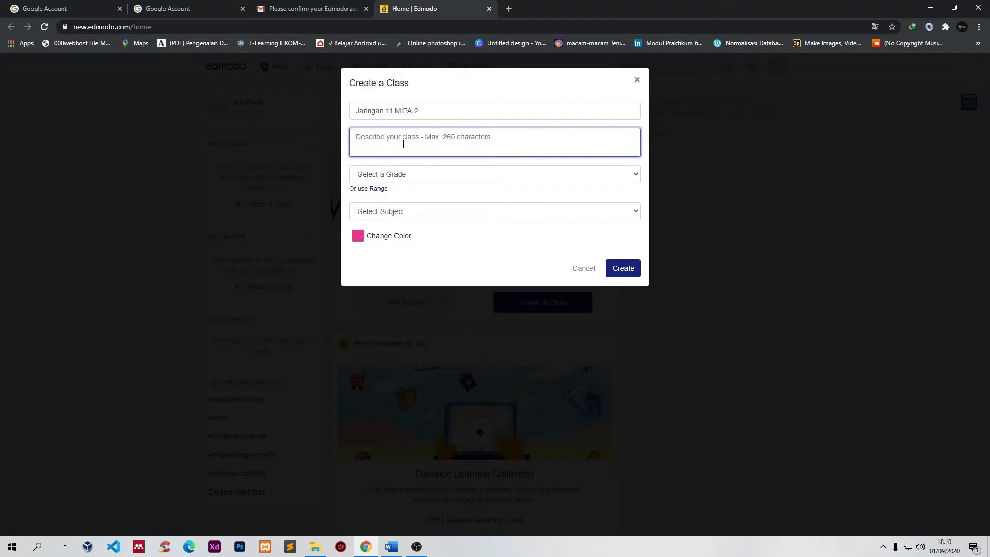
Step: Set the class grade to Higher Education, with subject and sub-subject All
click(398, 174)
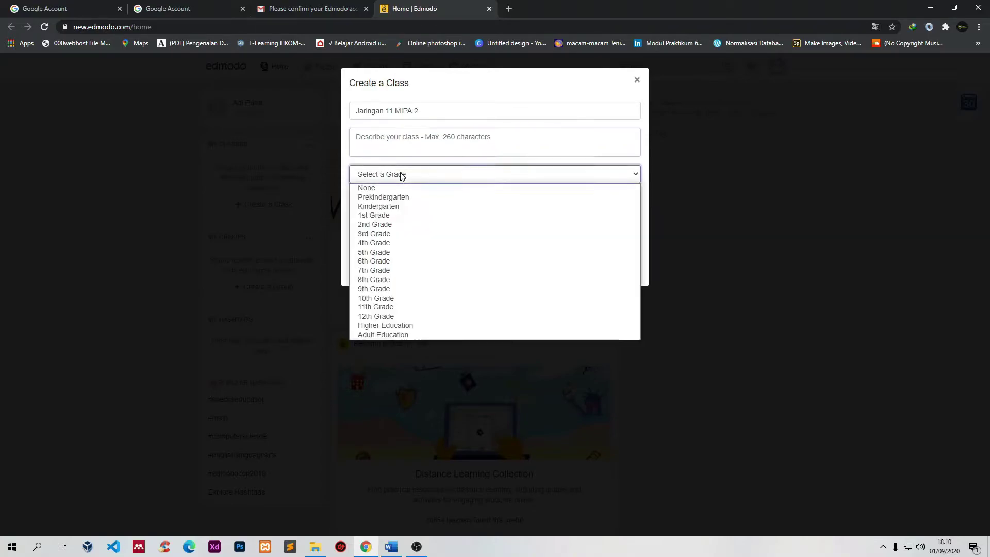
click(389, 328)
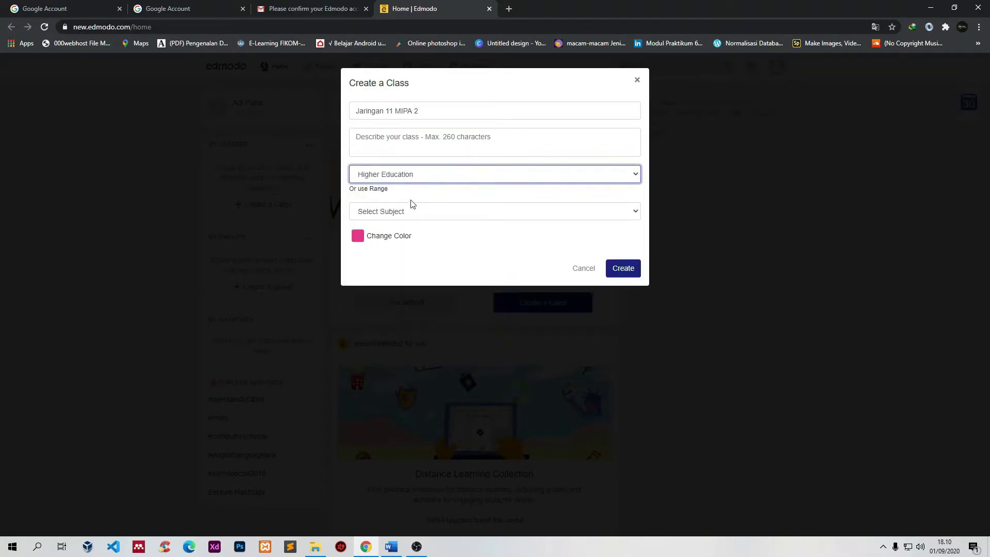
click(405, 212)
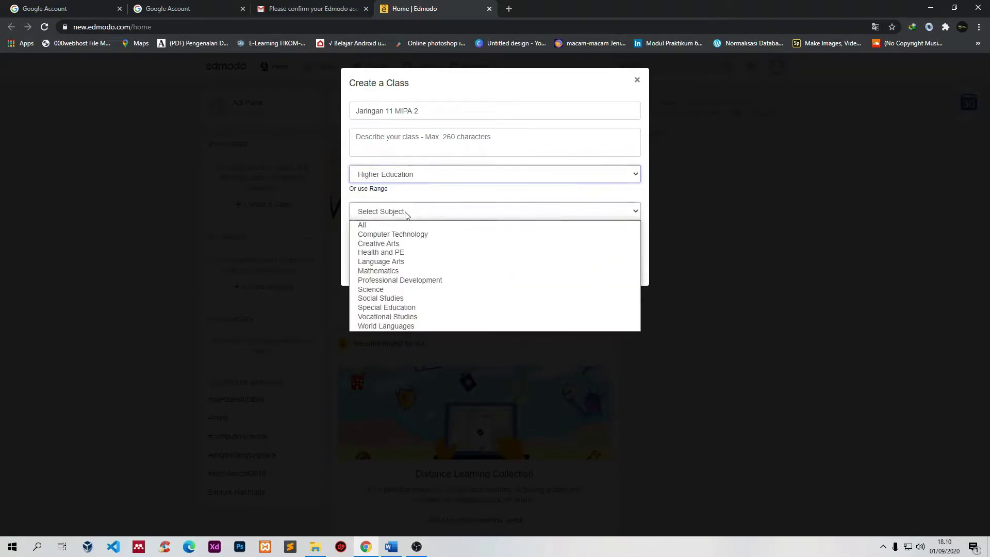
click(374, 227)
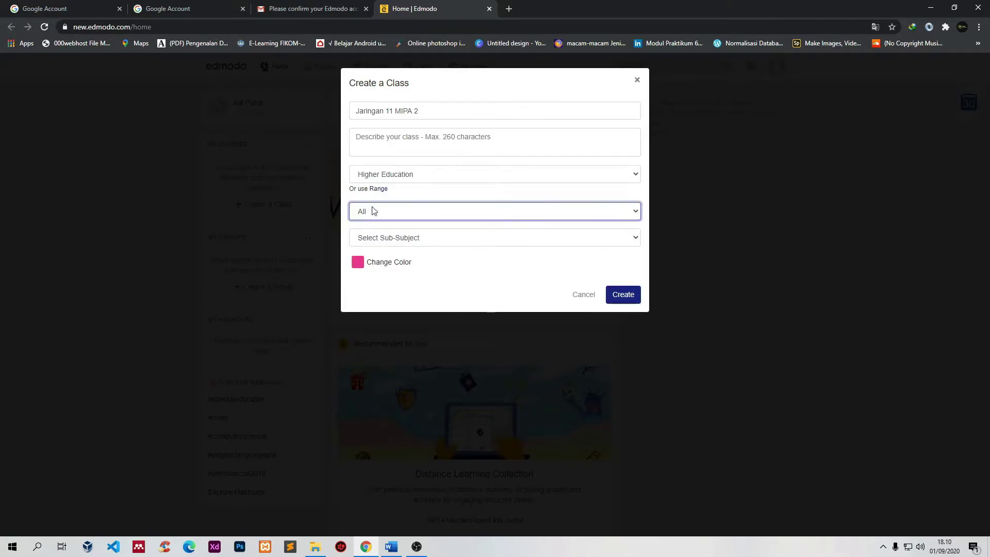
click(421, 243)
click(399, 252)
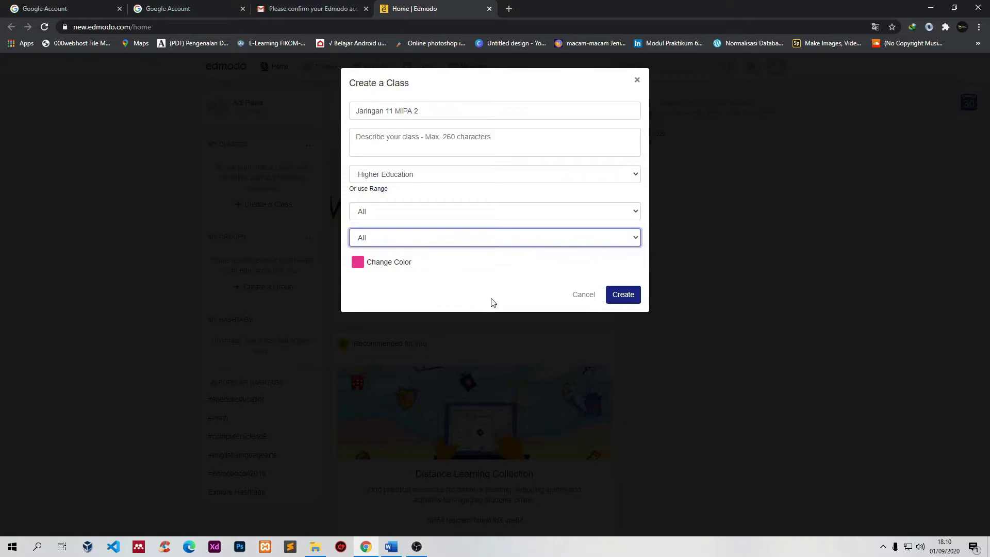
Step: Make the class colour blue and create the class
click(358, 264)
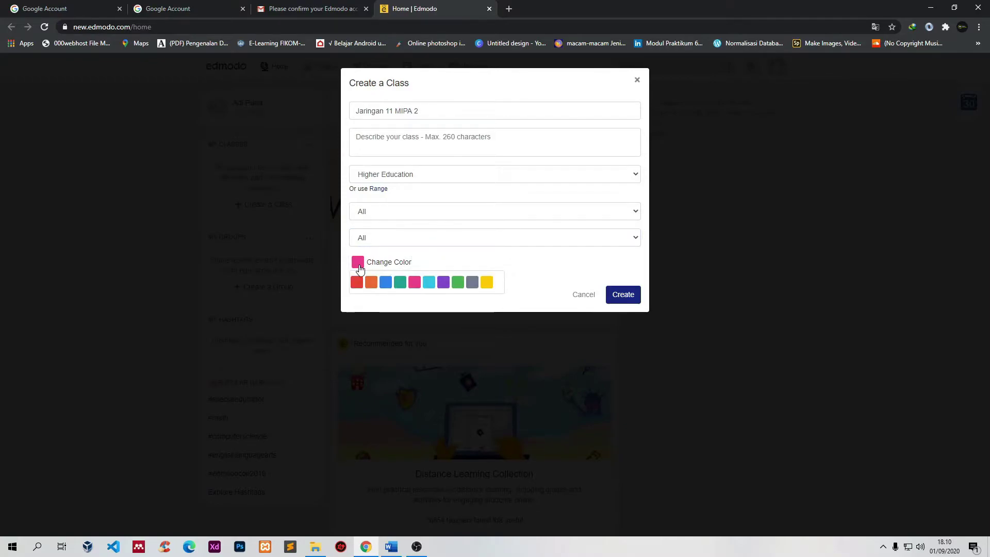
click(487, 284)
click(472, 283)
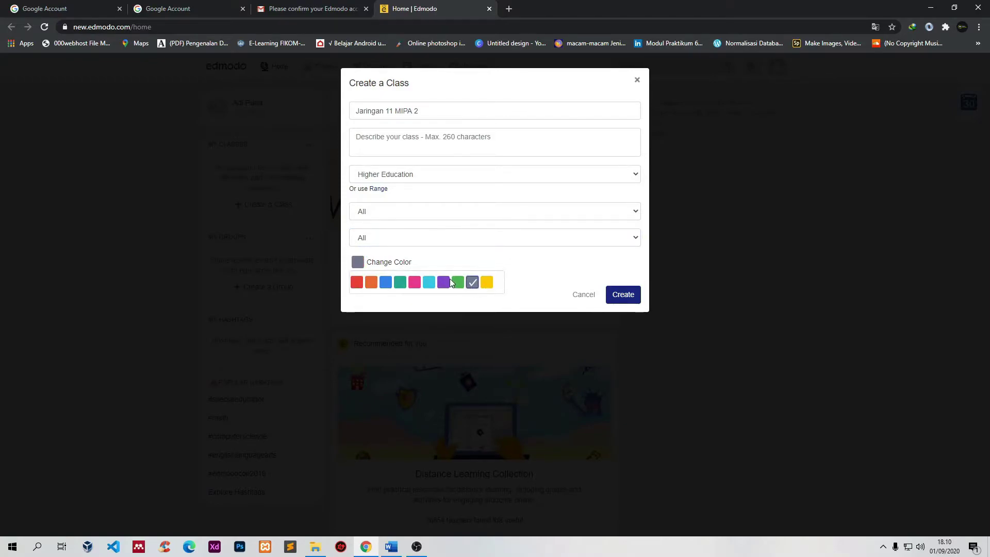
click(414, 283)
click(400, 283)
click(357, 284)
click(372, 283)
click(415, 285)
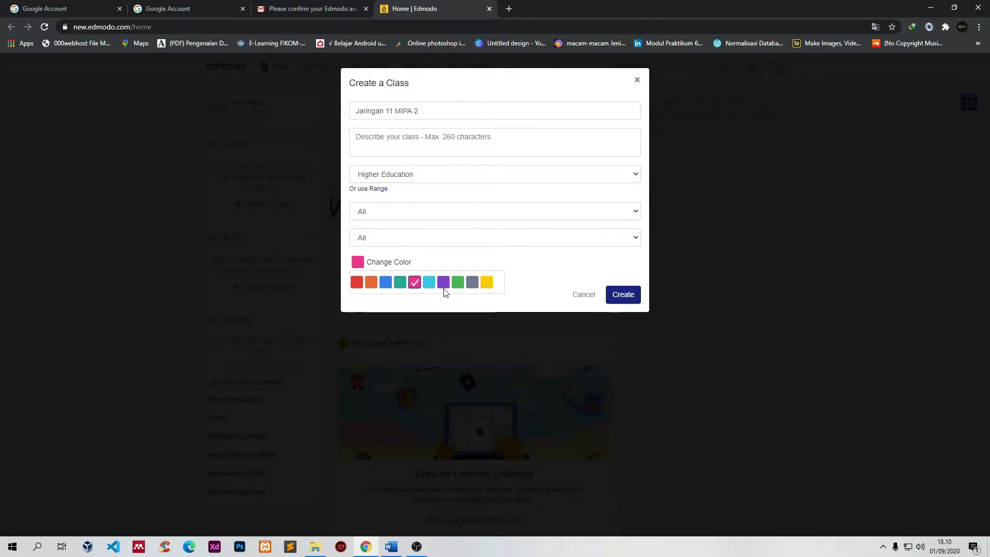
click(386, 284)
click(623, 294)
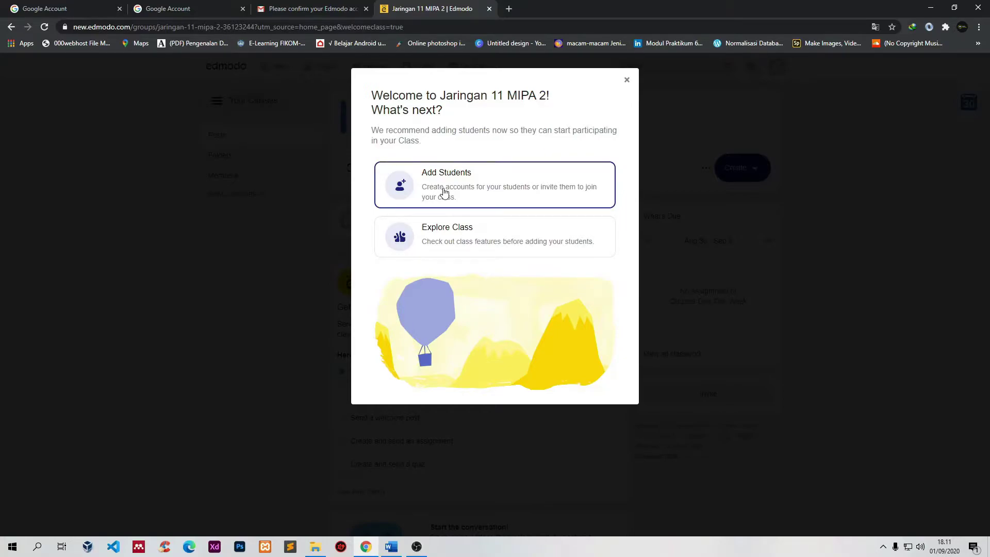
Step: Open Add Students and explore the student name and email entry fields
click(411, 188)
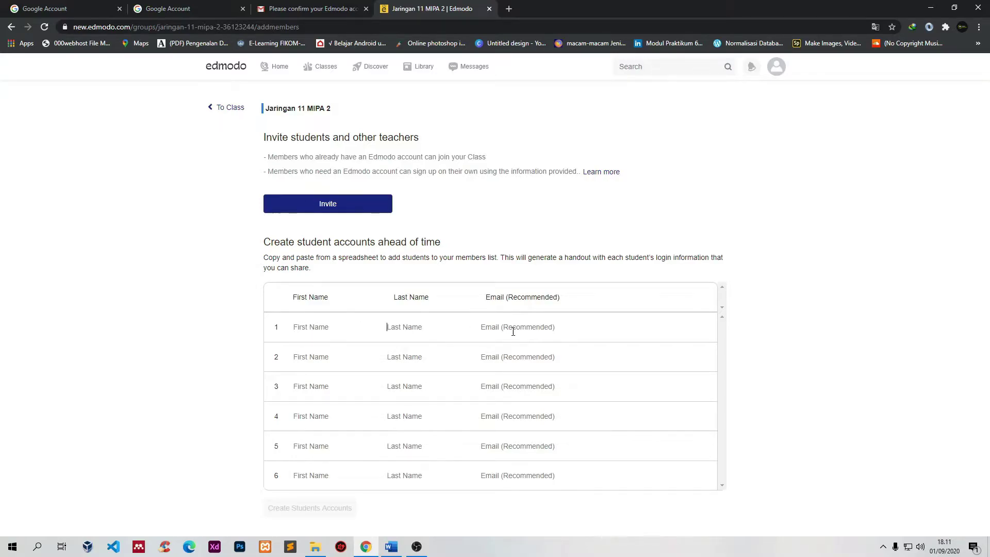
click(284, 328)
click(535, 359)
click(356, 211)
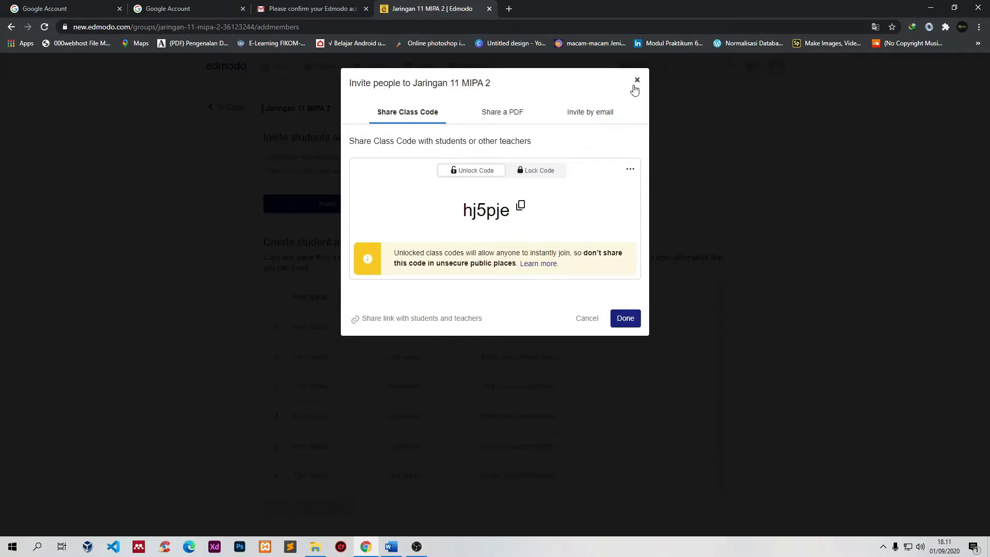
click(635, 82)
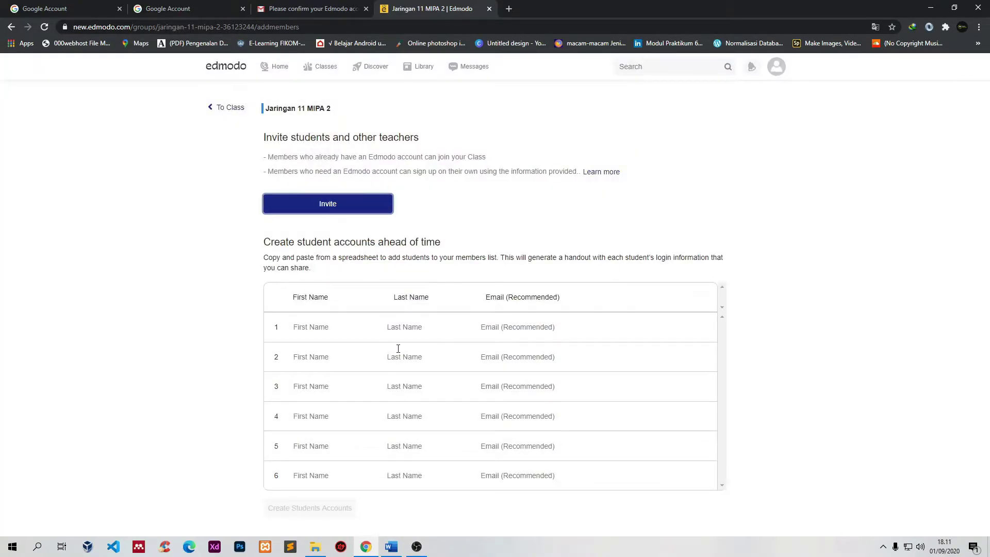
click(298, 326)
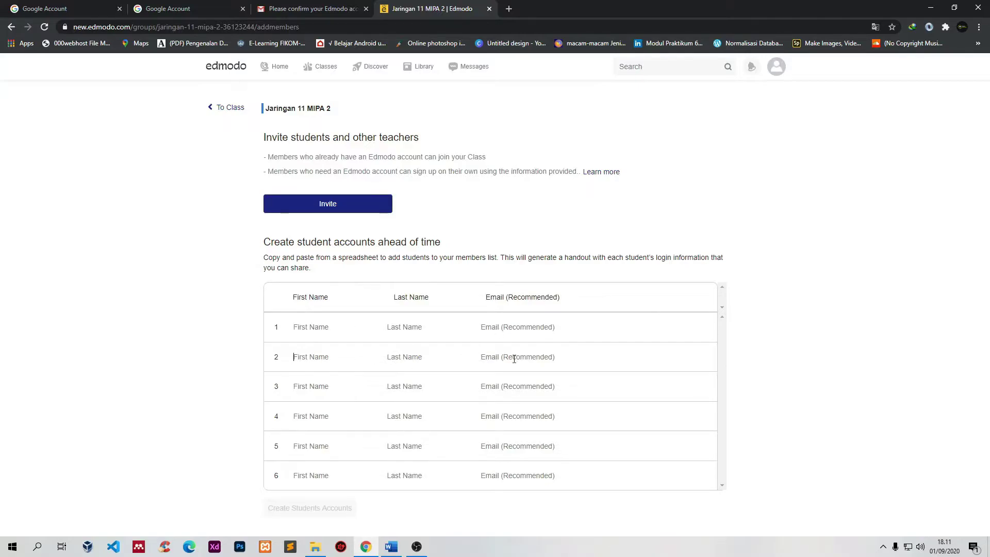
click(415, 360)
click(311, 422)
click(316, 328)
Step: Browse the Invite by email and Share a PDF options, then copy the class join code
click(352, 211)
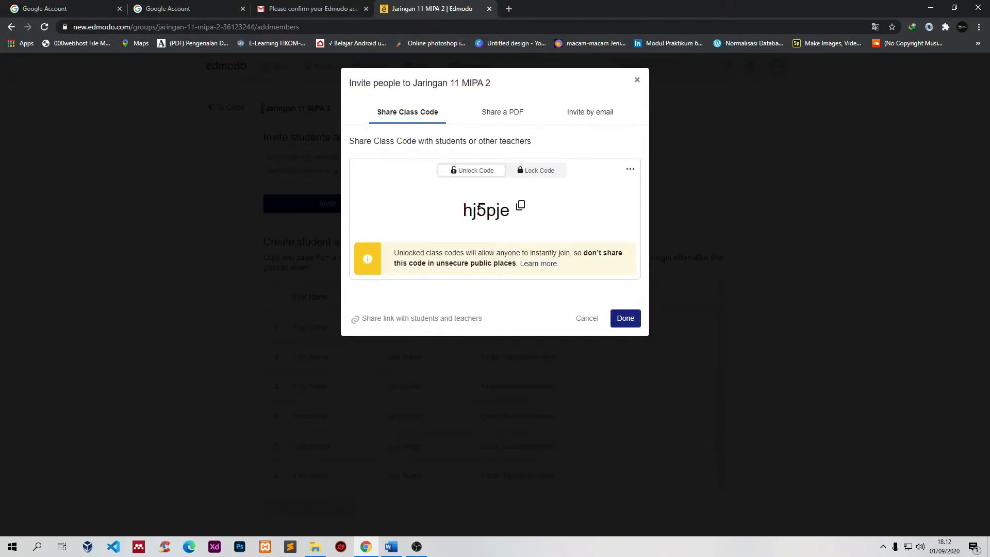
drag(509, 211, 451, 213)
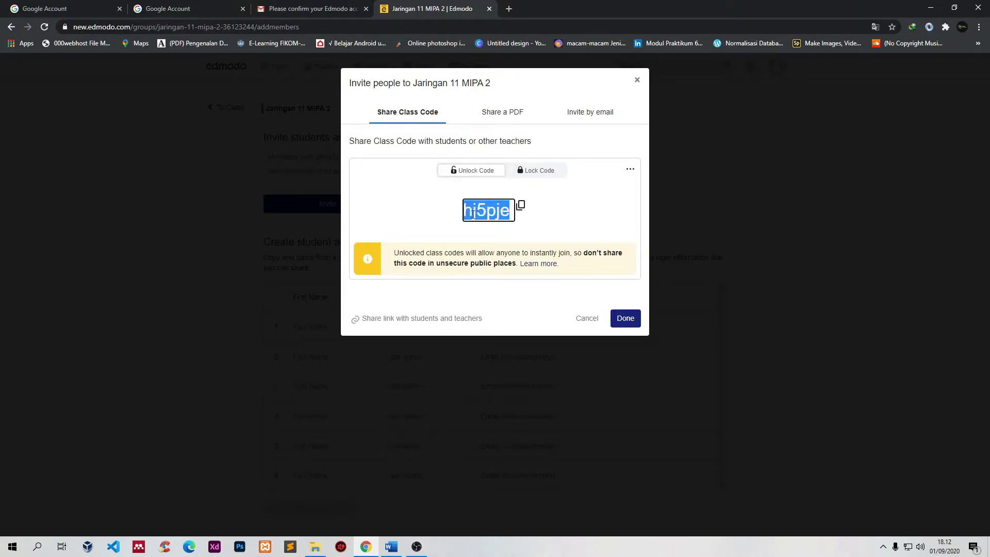
click(435, 221)
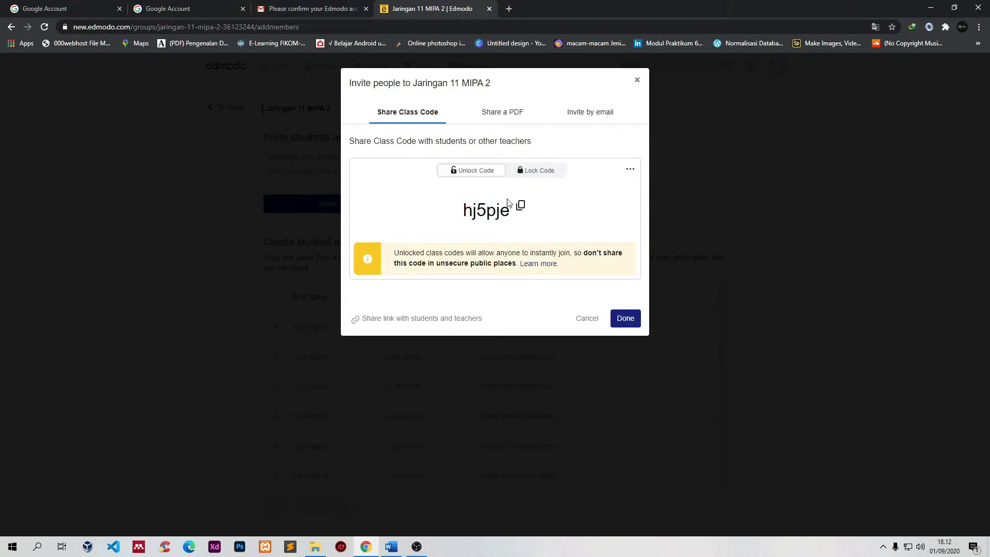
click(586, 119)
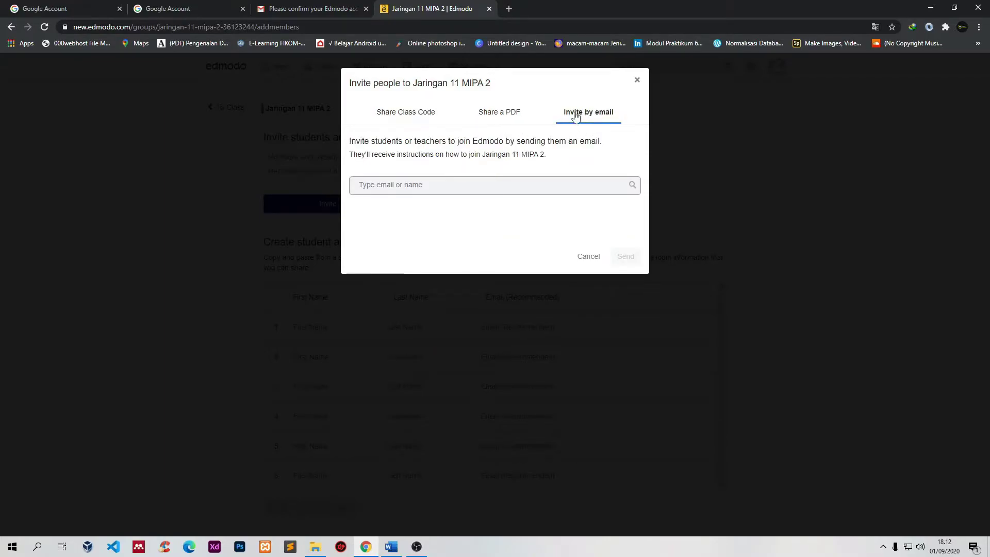
click(505, 118)
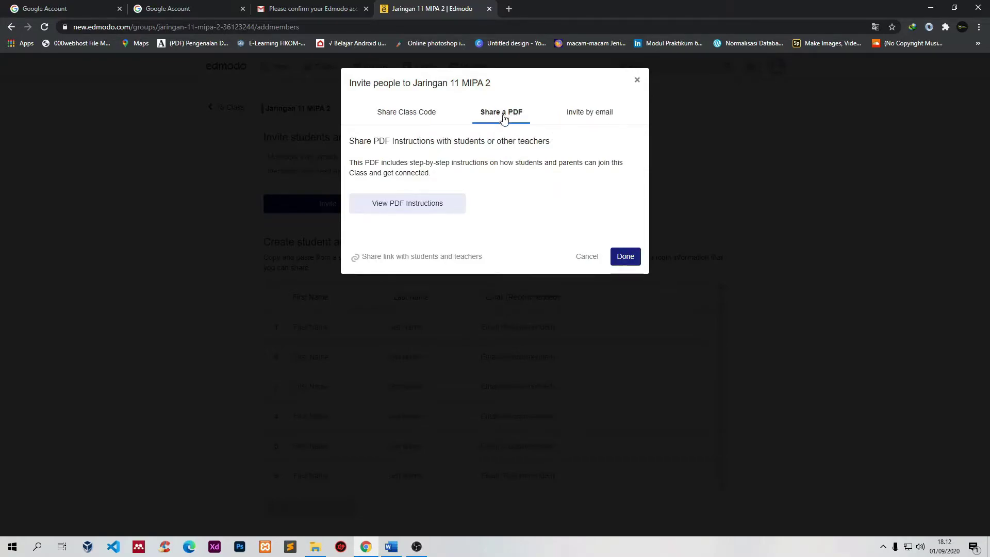
click(412, 117)
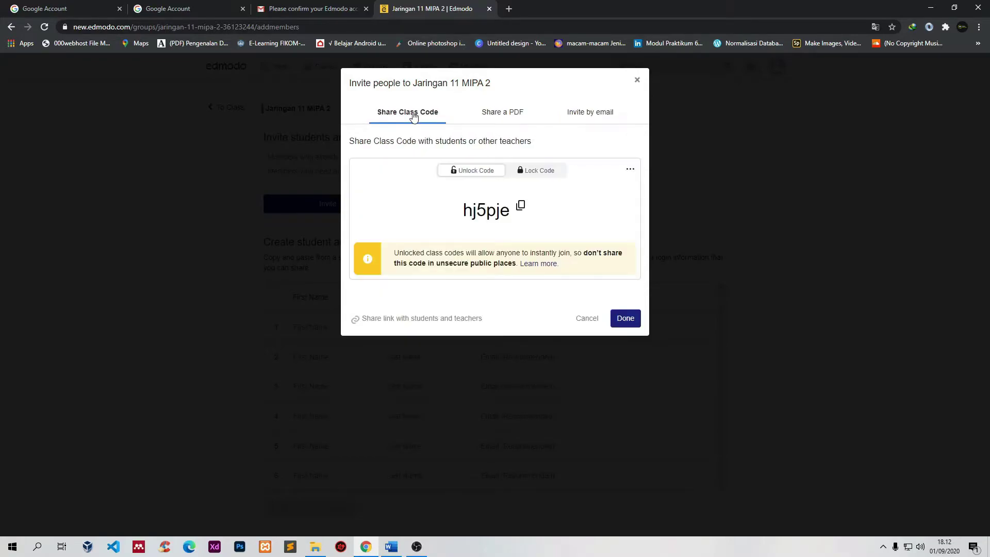
click(520, 206)
click(625, 317)
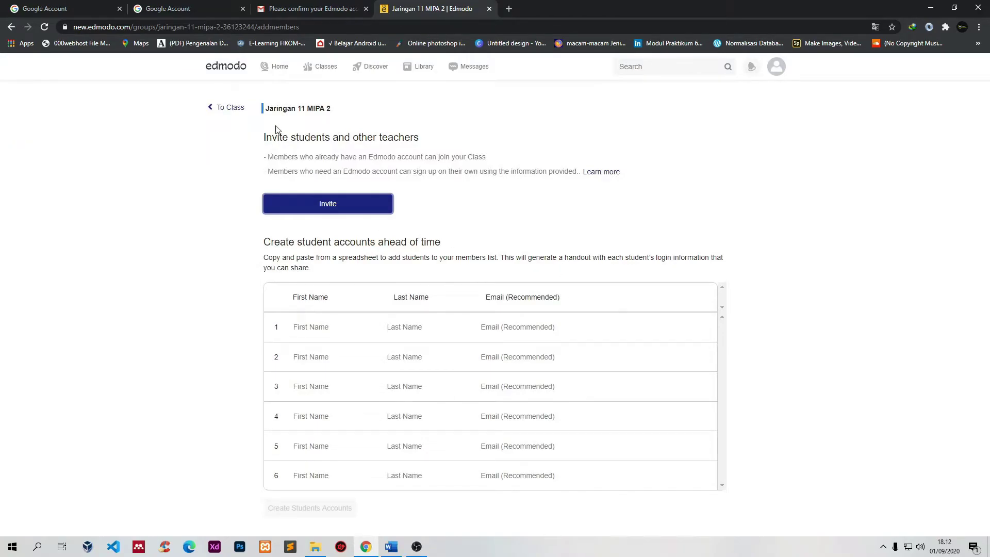
mouse_move(304, 73)
Step: Go through My Classes to the Jaringan 11 MIPA 2 class page
click(224, 108)
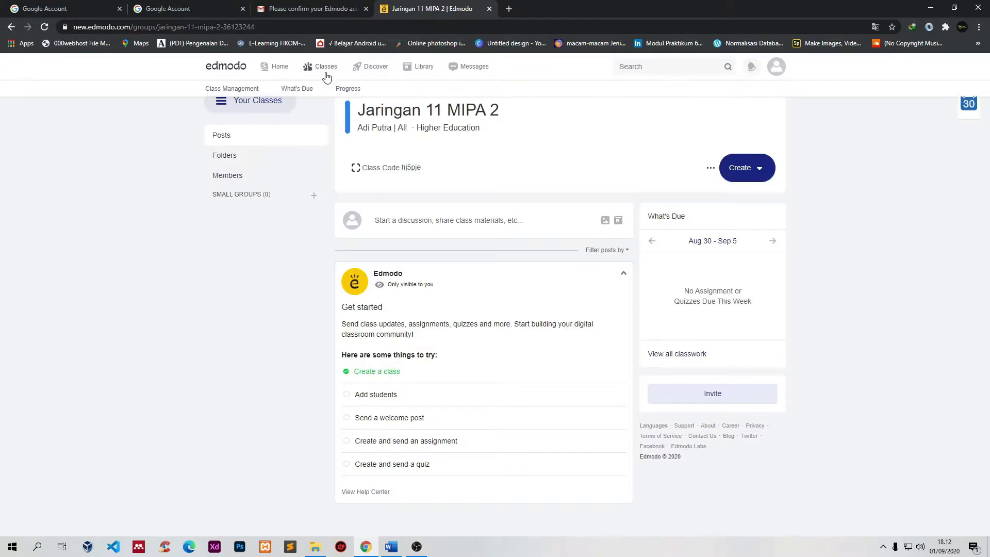
click(315, 70)
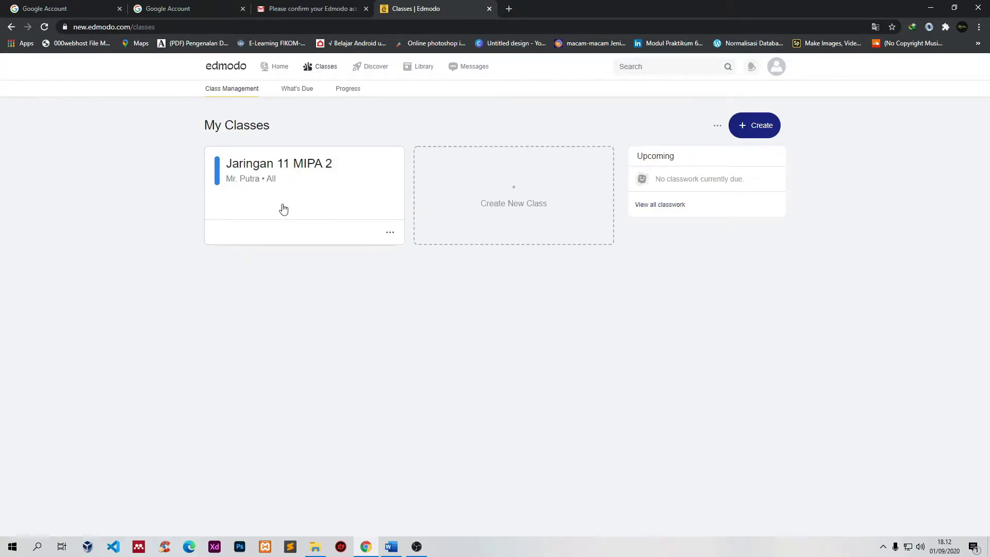
click(317, 191)
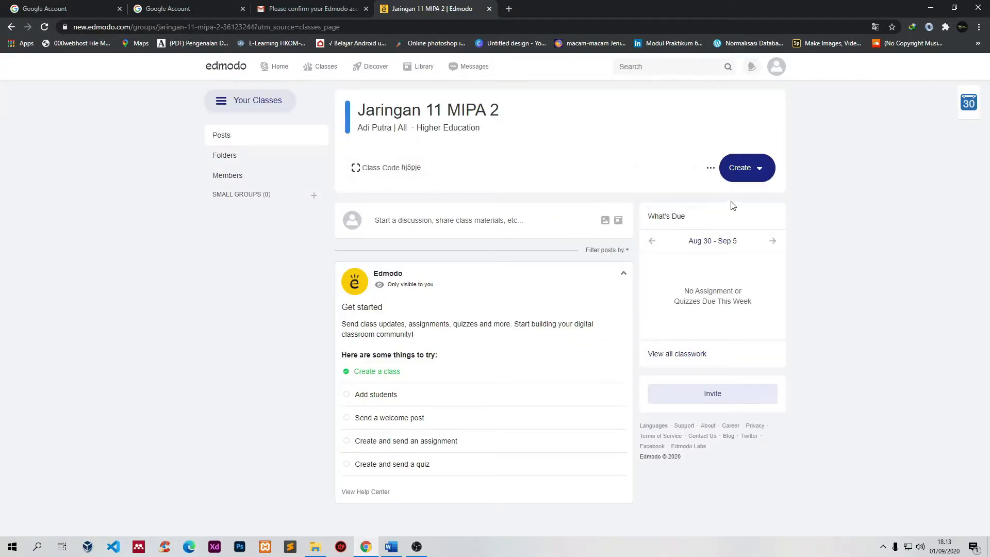
Step: Choose Create > Assignment > New to start a blank assignment
click(766, 172)
mouse_move(762, 211)
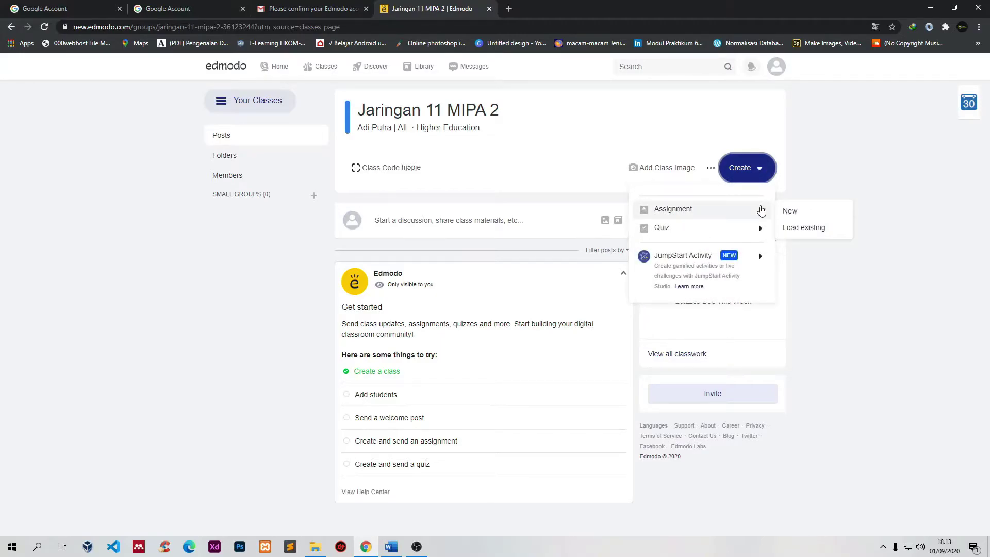
click(768, 212)
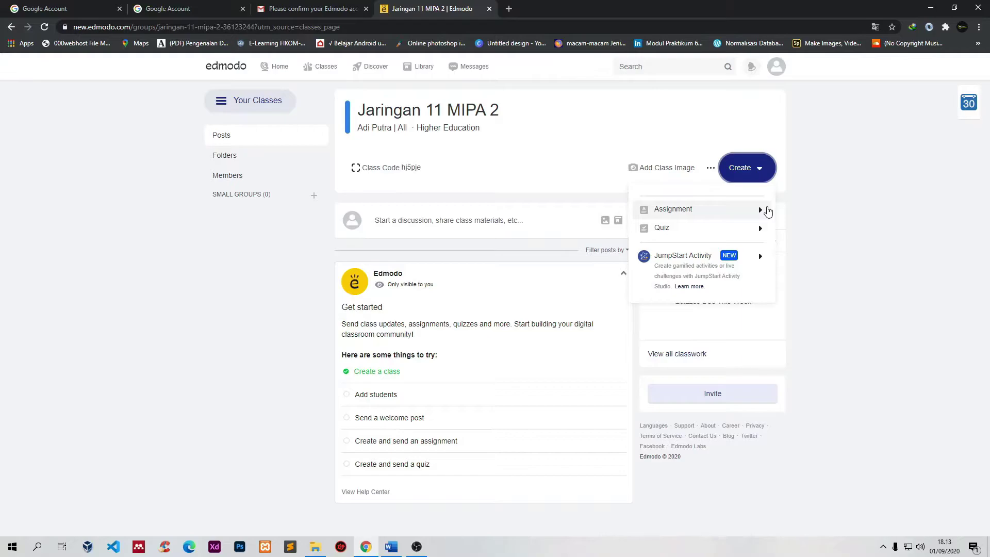
mouse_move(753, 209)
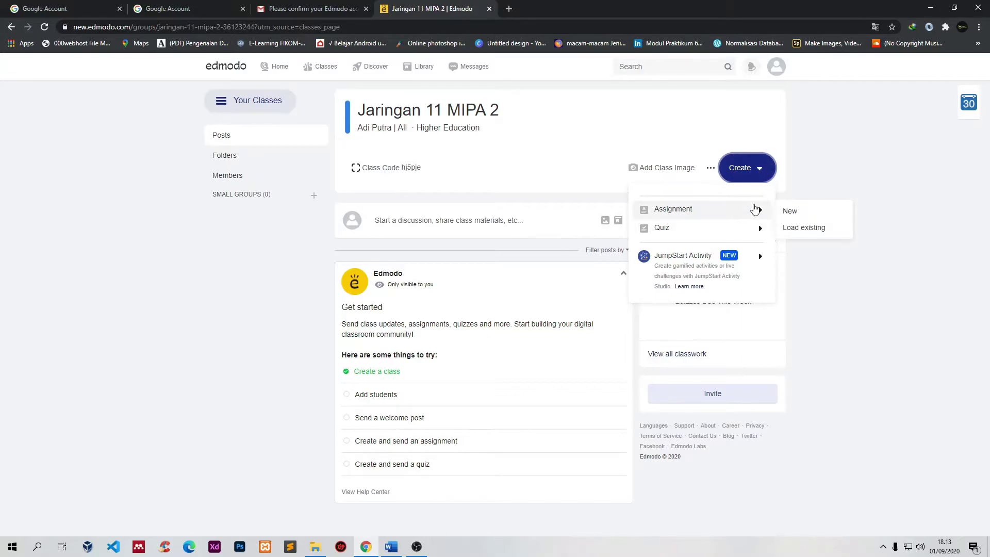
click(791, 213)
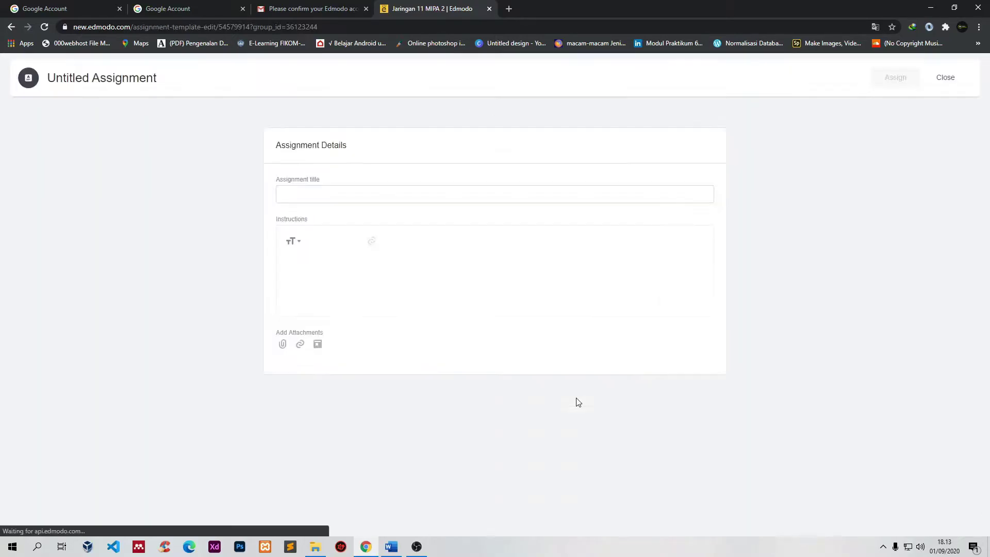
Step: Title the assignment 'Quis Jaringan Dasar'
click(365, 197)
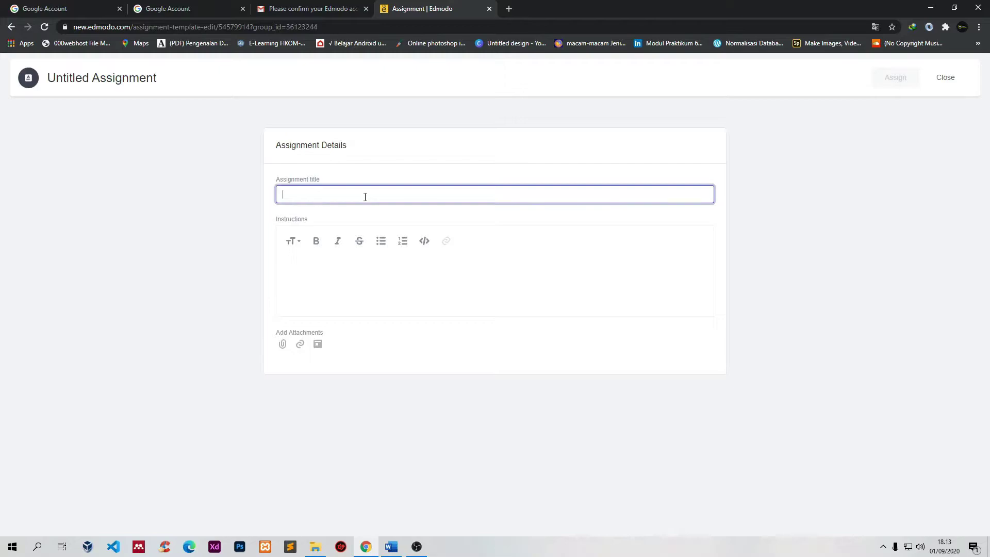
text(qUI)
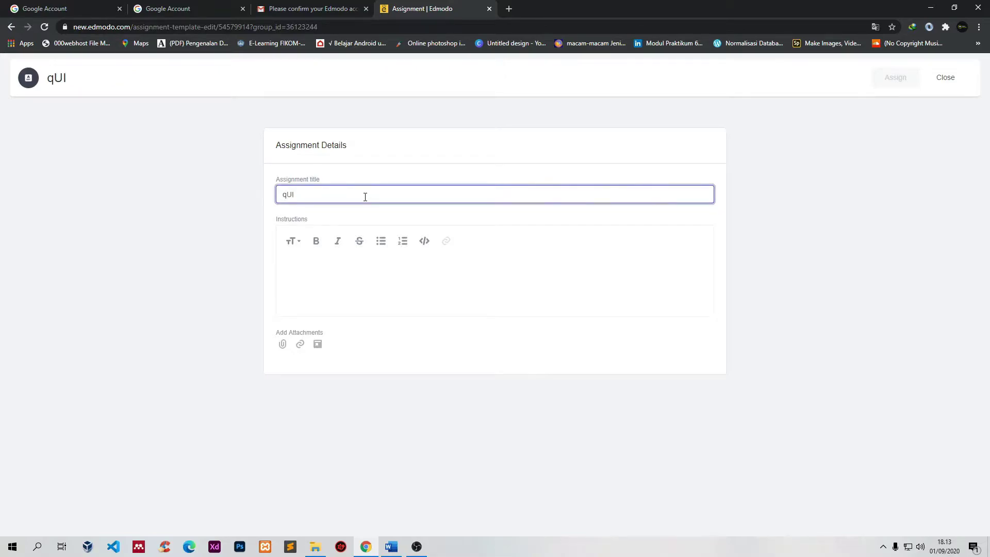
key(BackSpace)
key(BackSpace)
key(BackSpace)
text(Quis Jaringan )
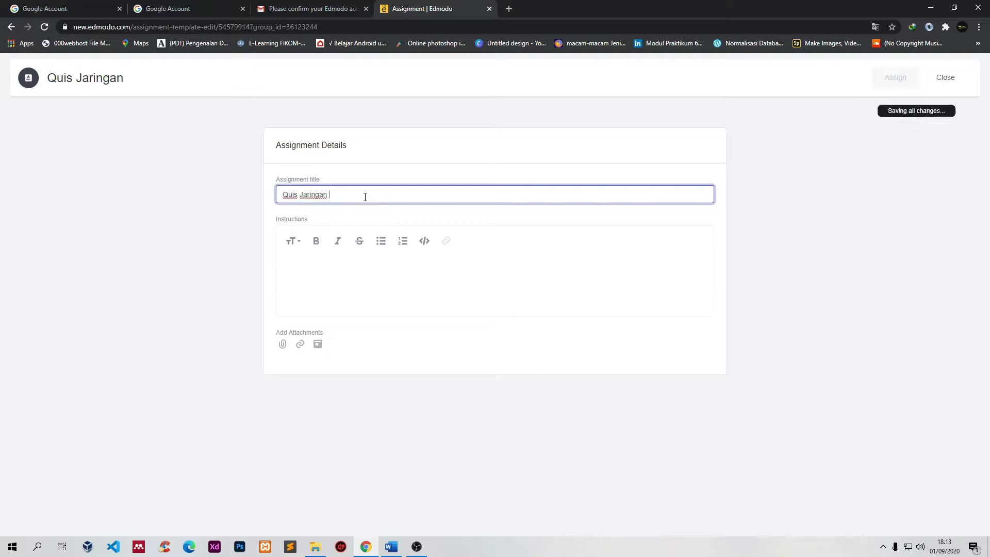
text(DAs)
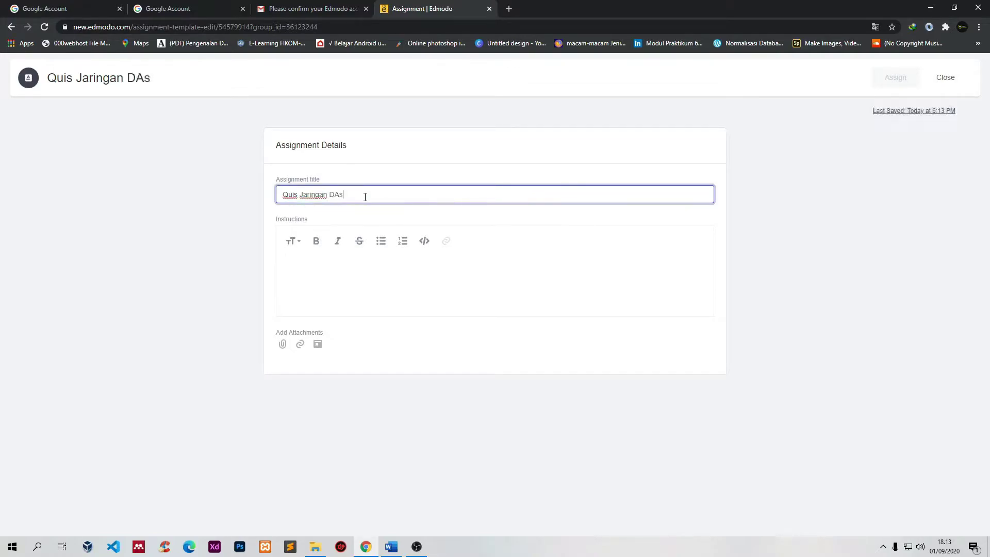
key(BackSpace)
key(BackSpace)
text(asar)
click(360, 290)
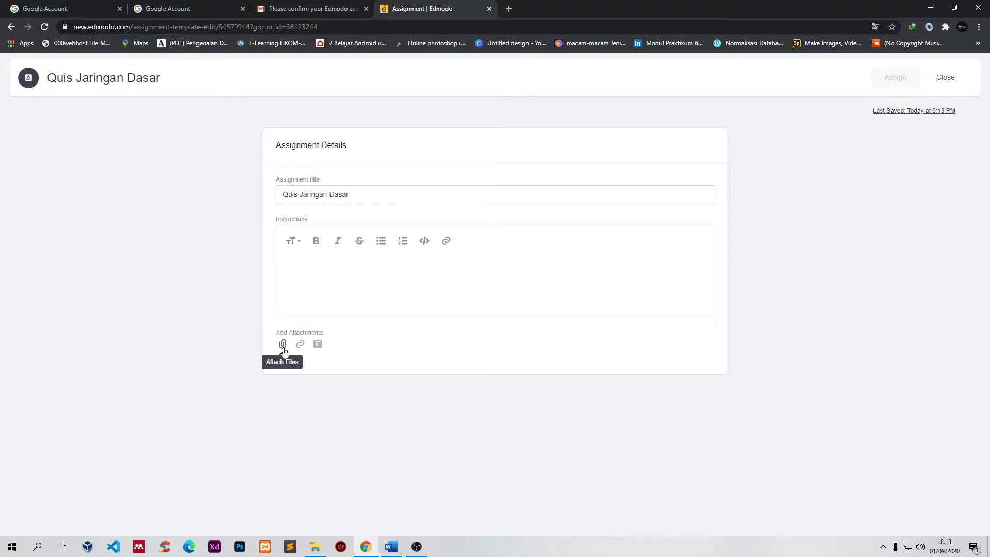
Step: Look through the file, link and library attachment options without attaching anything
click(283, 346)
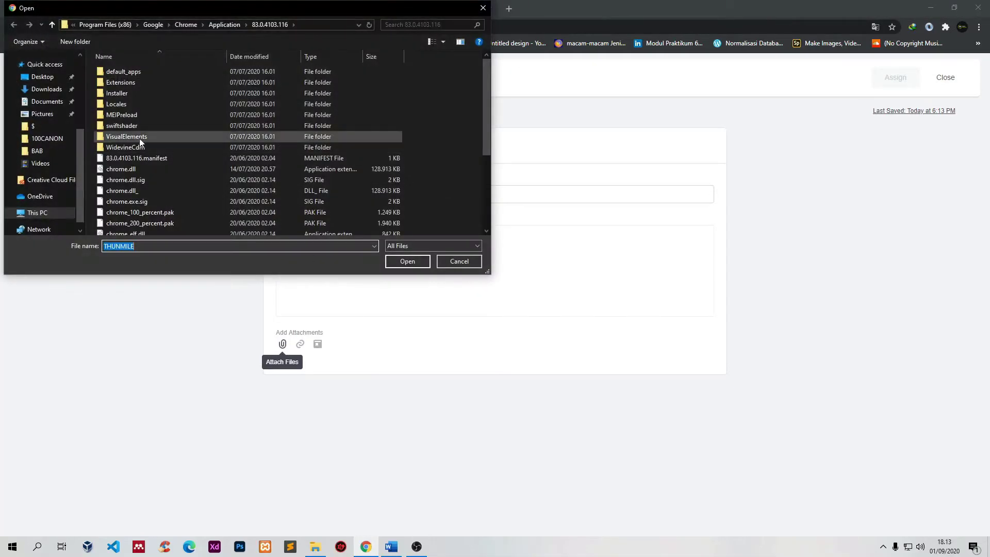
click(452, 261)
click(300, 346)
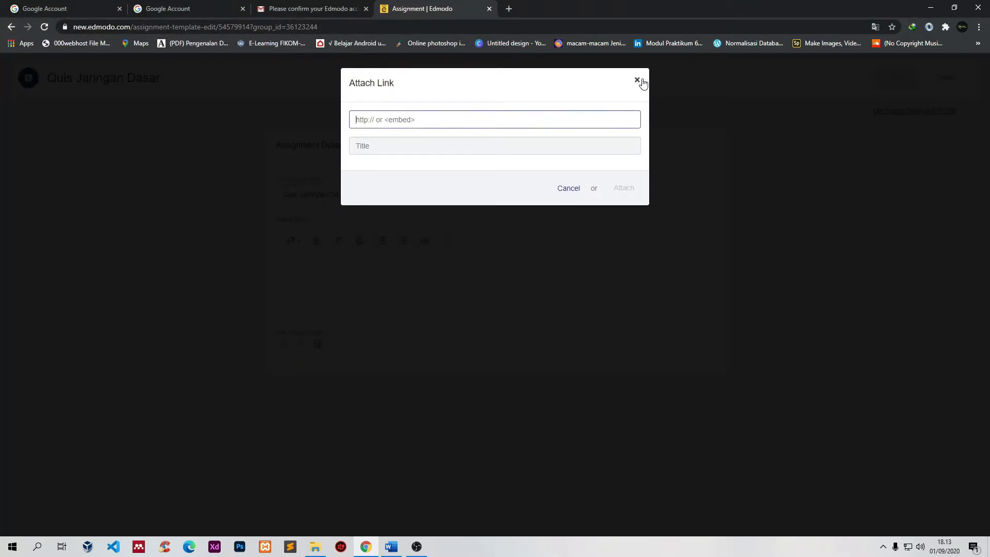
click(637, 81)
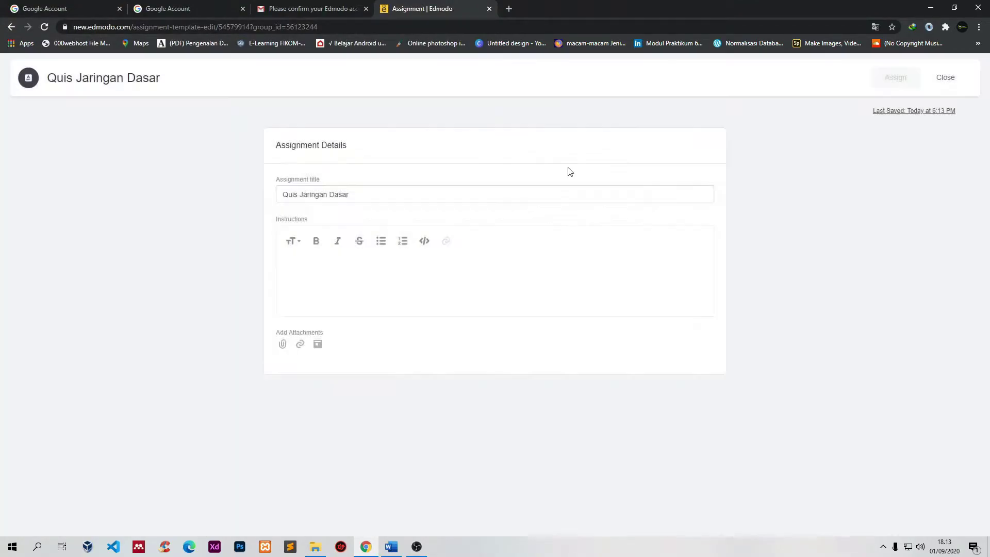
click(318, 345)
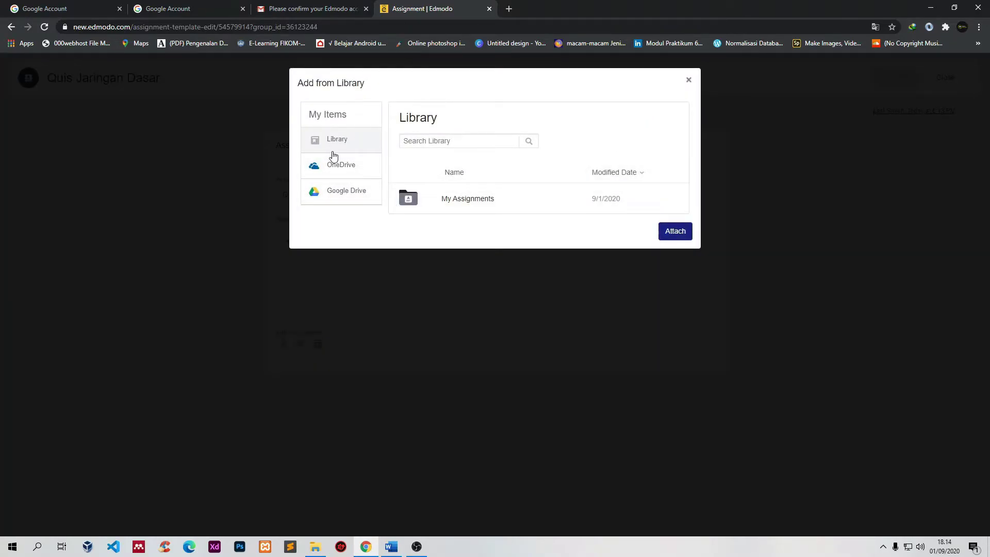
click(338, 200)
click(339, 152)
click(689, 80)
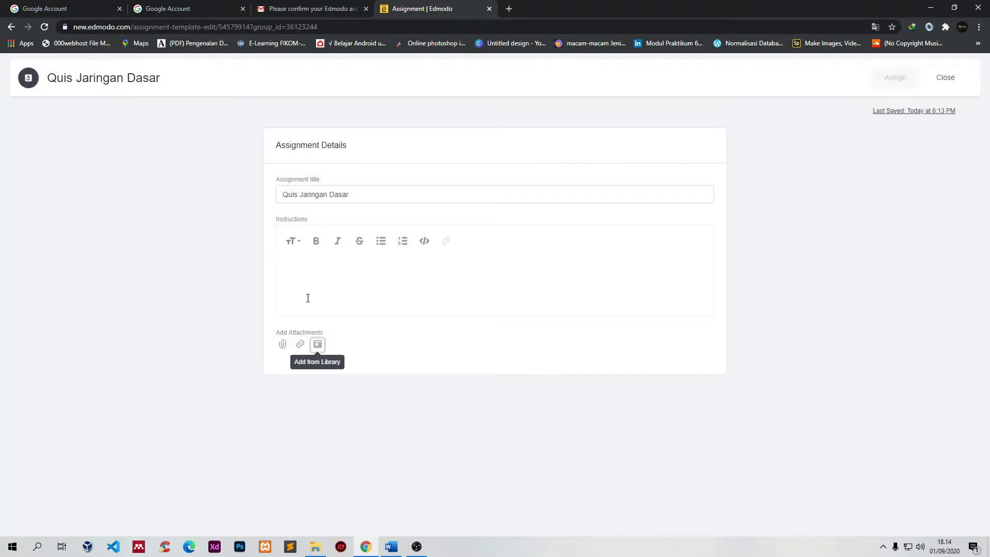
Step: Enter '-' as the instructions and bring up the Assign settings
click(315, 287)
text(-)
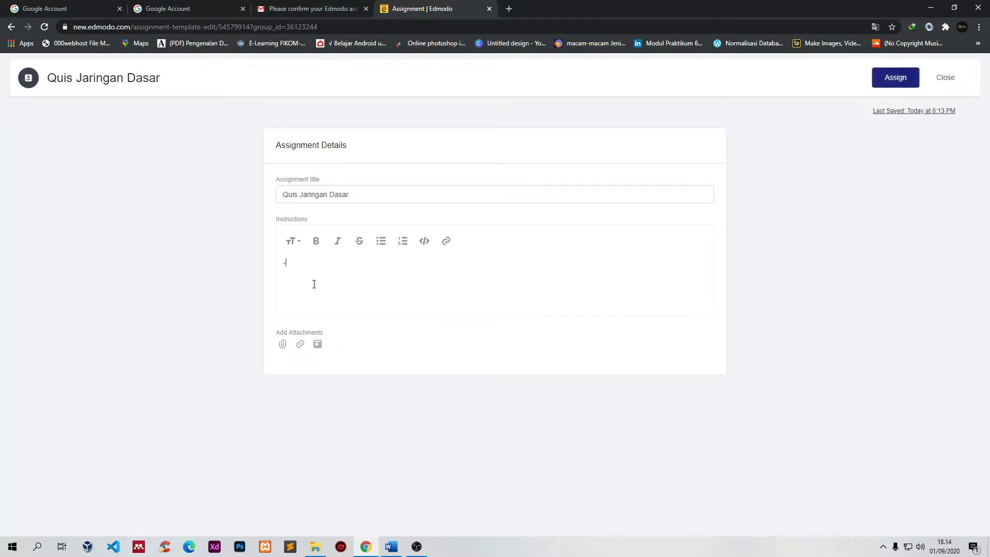
click(884, 80)
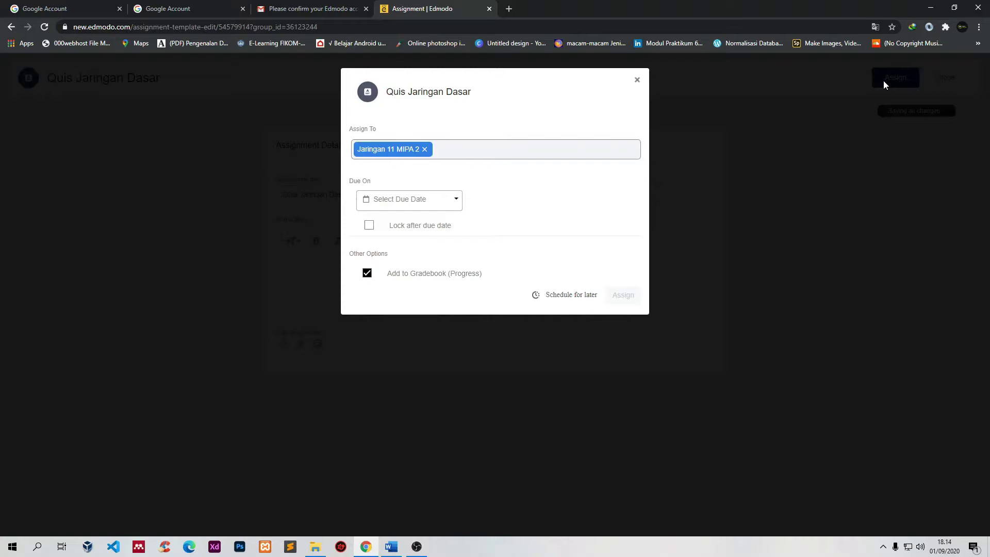
Step: Set the quiz due date to September 1, 2020
click(472, 151)
click(530, 210)
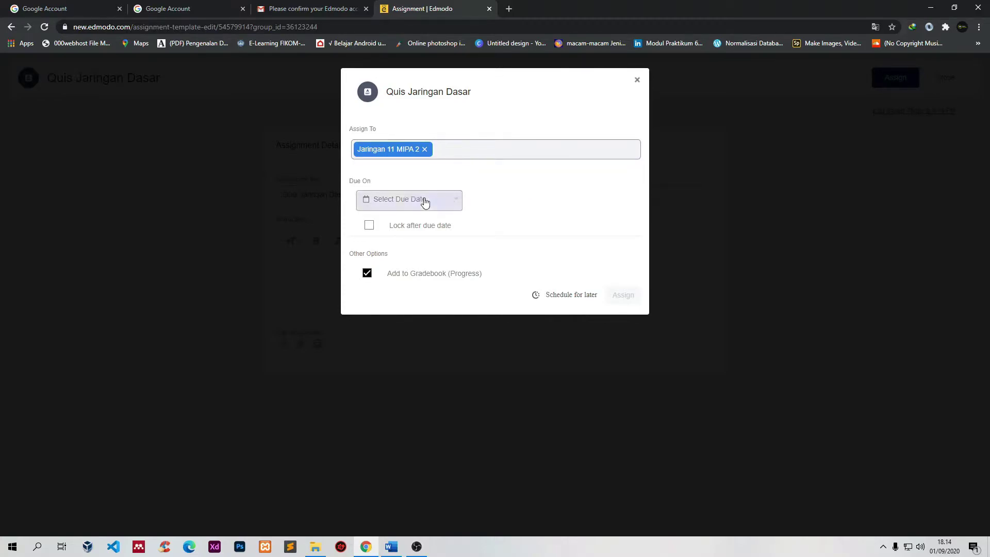
click(425, 201)
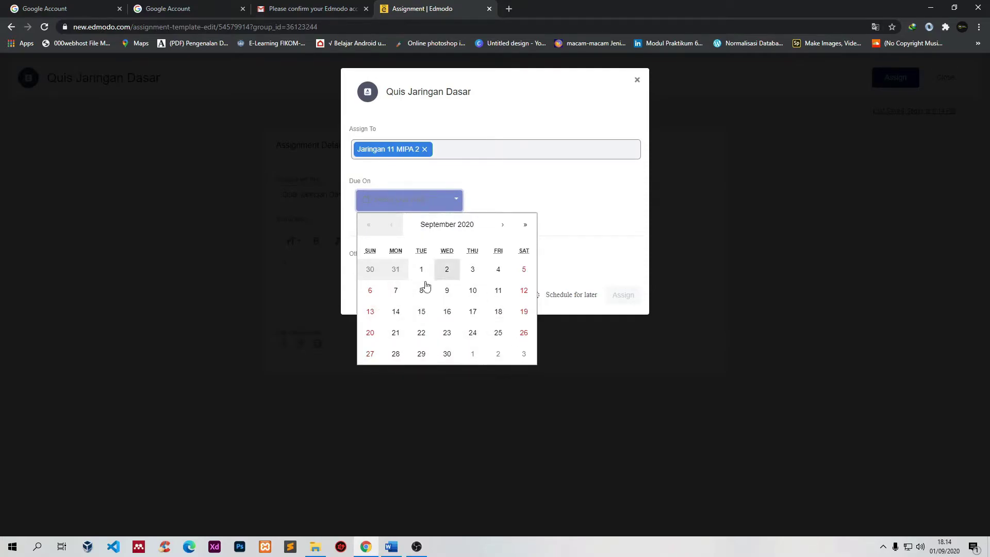
click(544, 176)
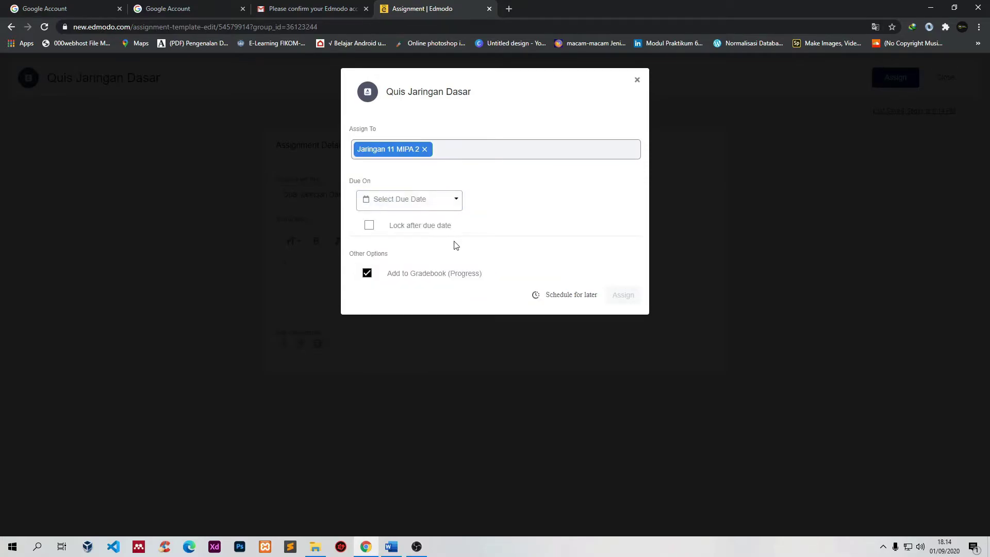
click(433, 206)
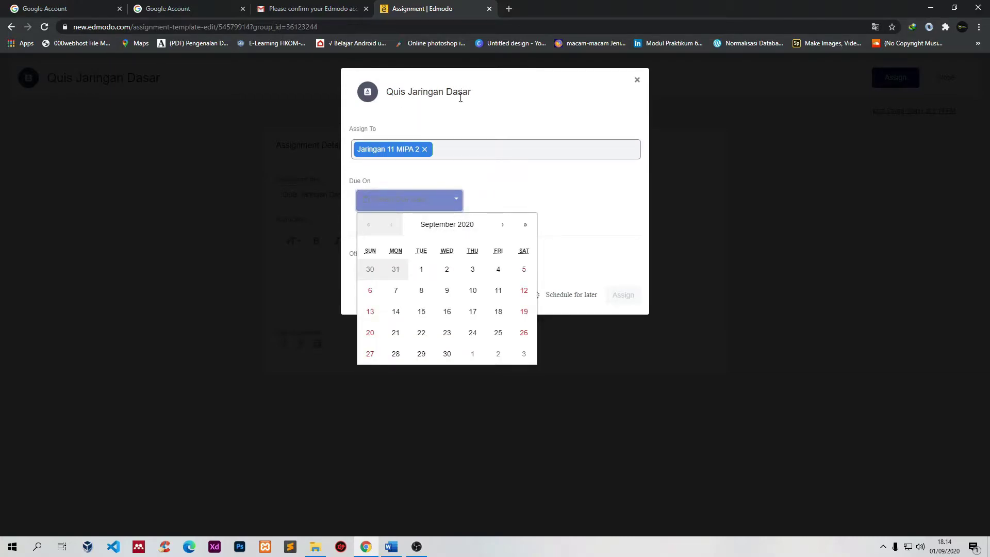
click(423, 270)
Step: Set the due time to 8:00 PM and lock the quiz after the due date
click(490, 206)
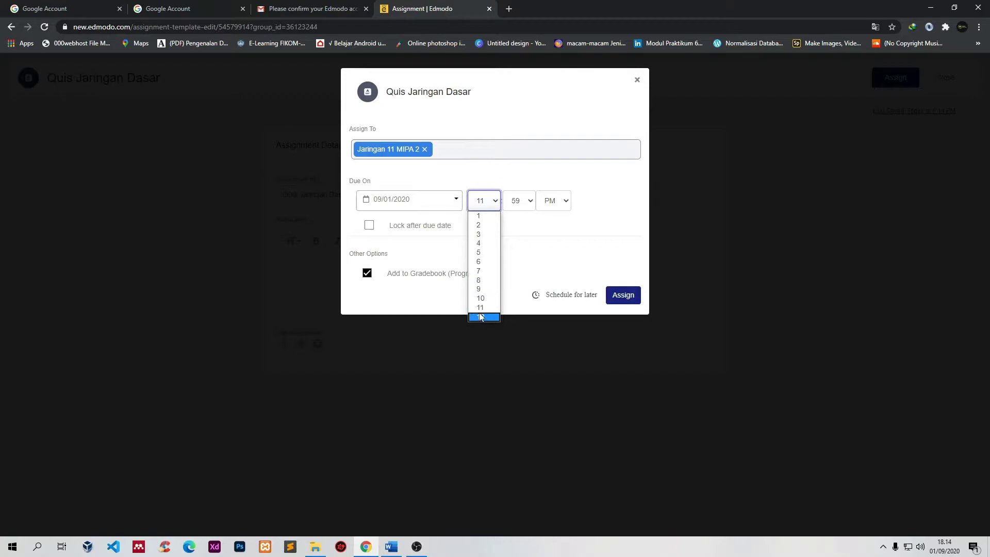
click(480, 280)
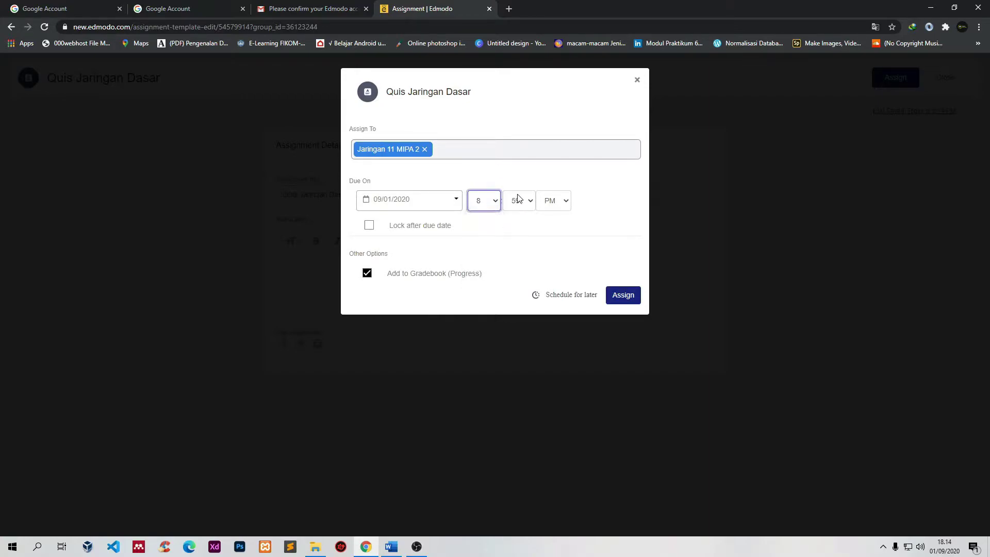
click(525, 204)
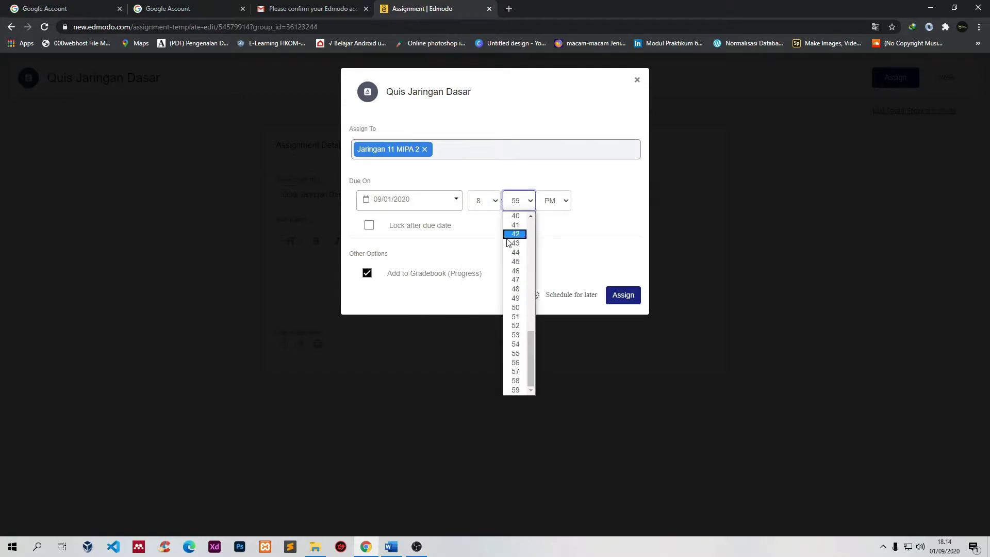
scroll(517, 226, up, 10)
click(516, 216)
click(562, 206)
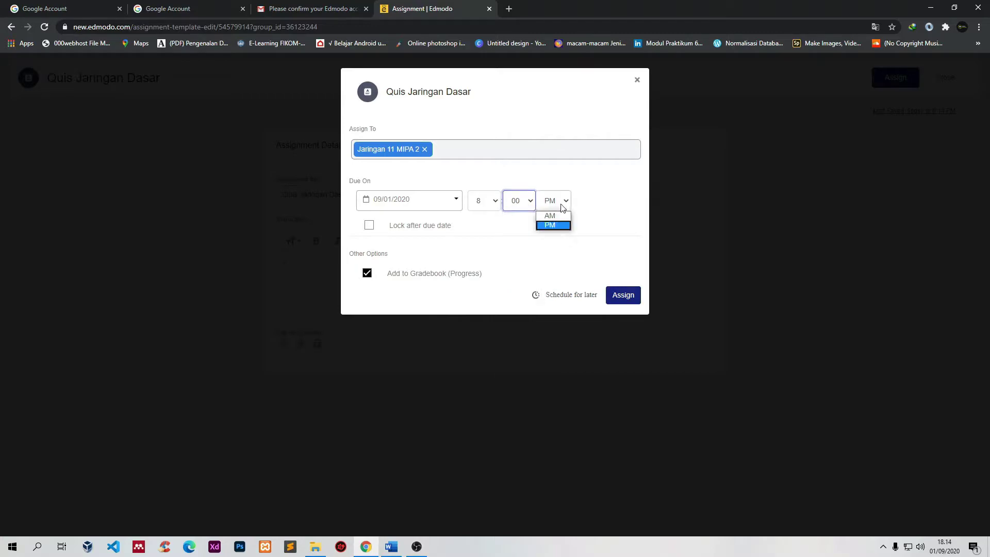
click(554, 226)
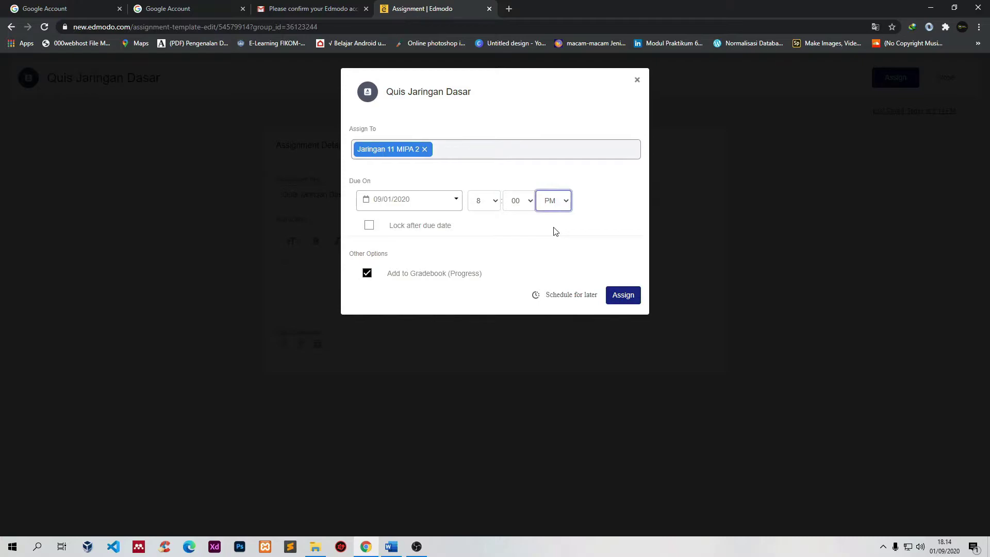
click(562, 202)
click(557, 219)
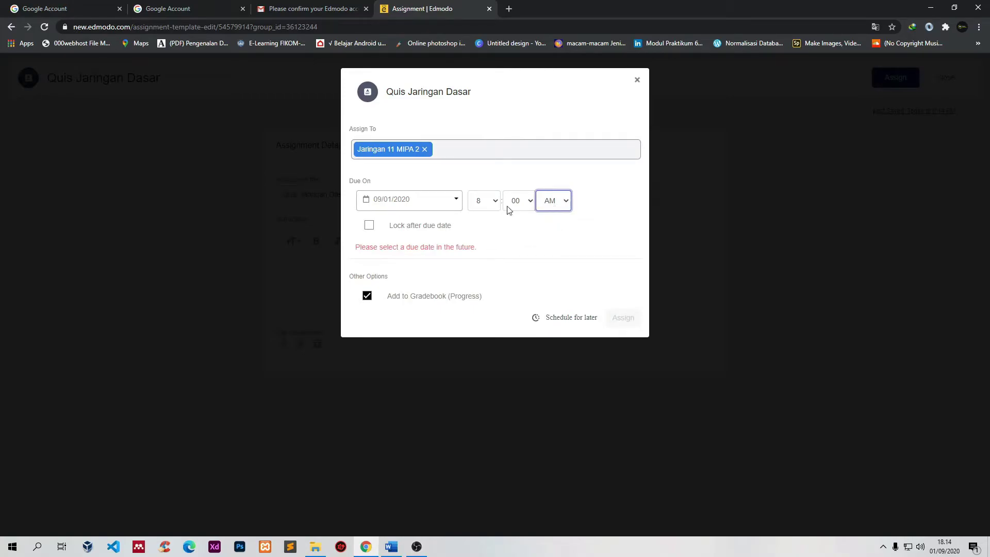
click(555, 225)
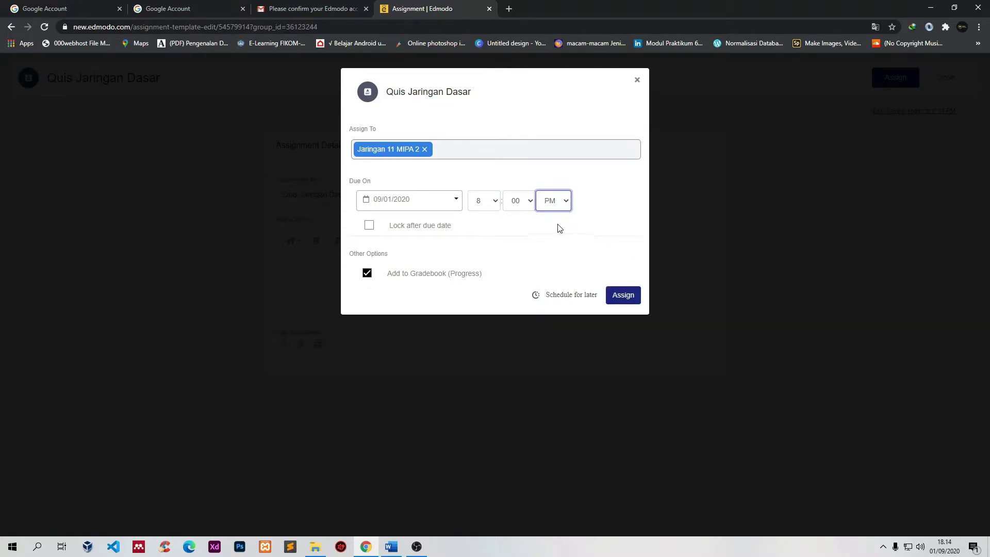
click(369, 225)
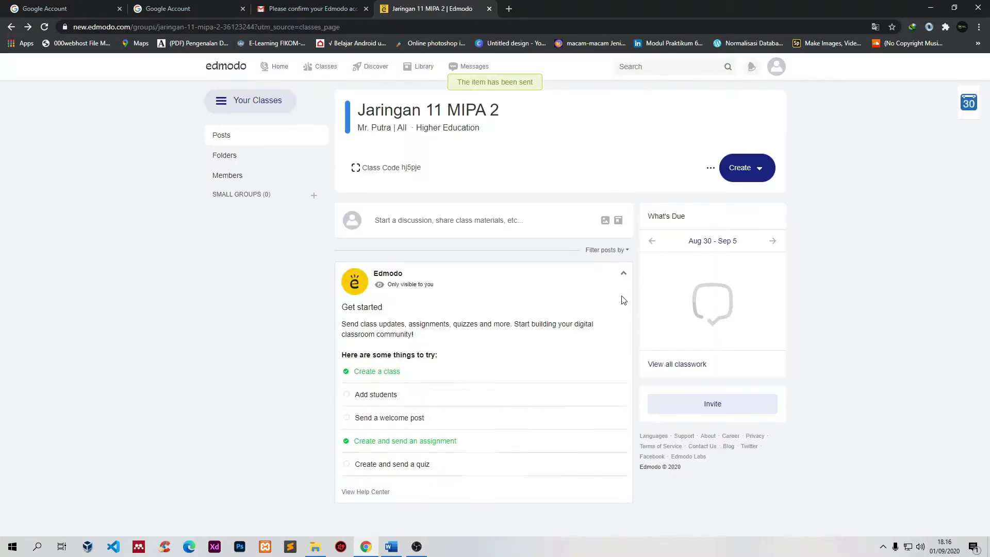
Step: Open the Jaringan 11 MIPA 2 class and view Quis Jaringan Dasar's grading overview with 0 submissions
scroll(433, 431, down, 5)
scroll(433, 364, up, 5)
scroll(403, 367, down, 5)
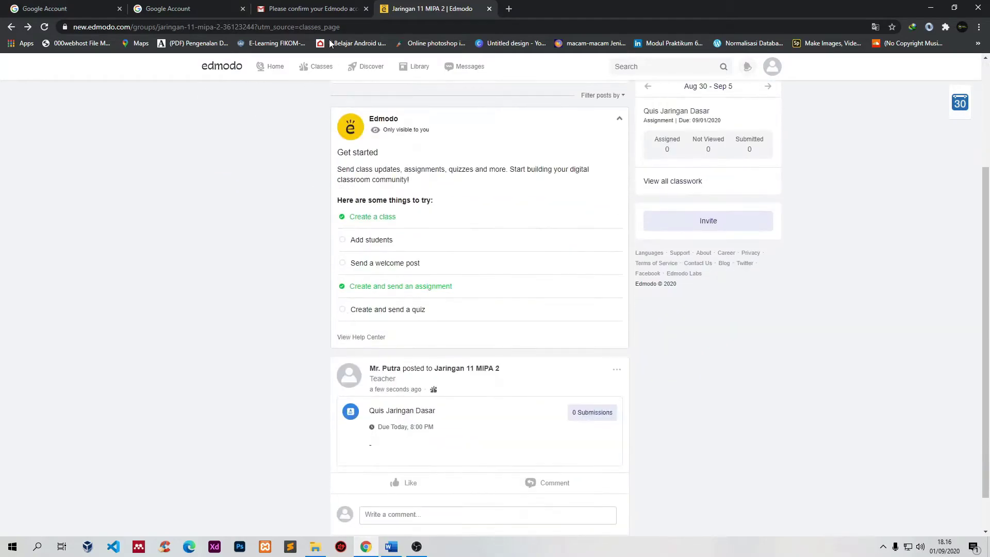
click(320, 67)
click(268, 184)
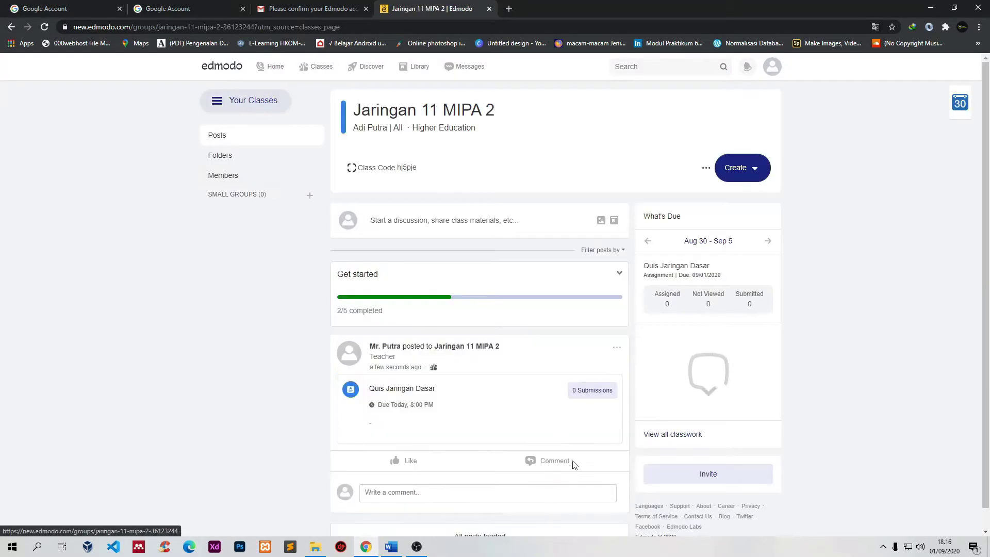
scroll(510, 381, down, 2)
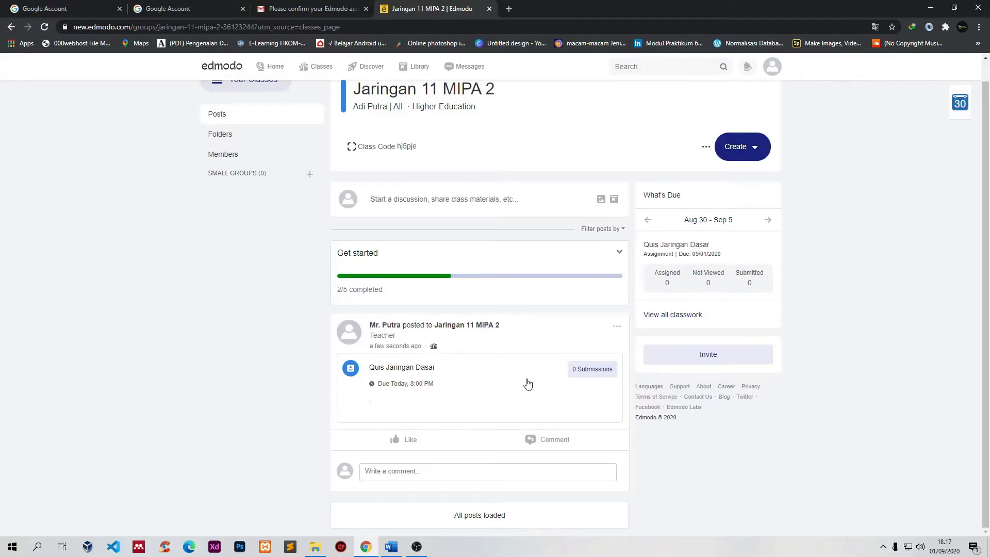
click(596, 376)
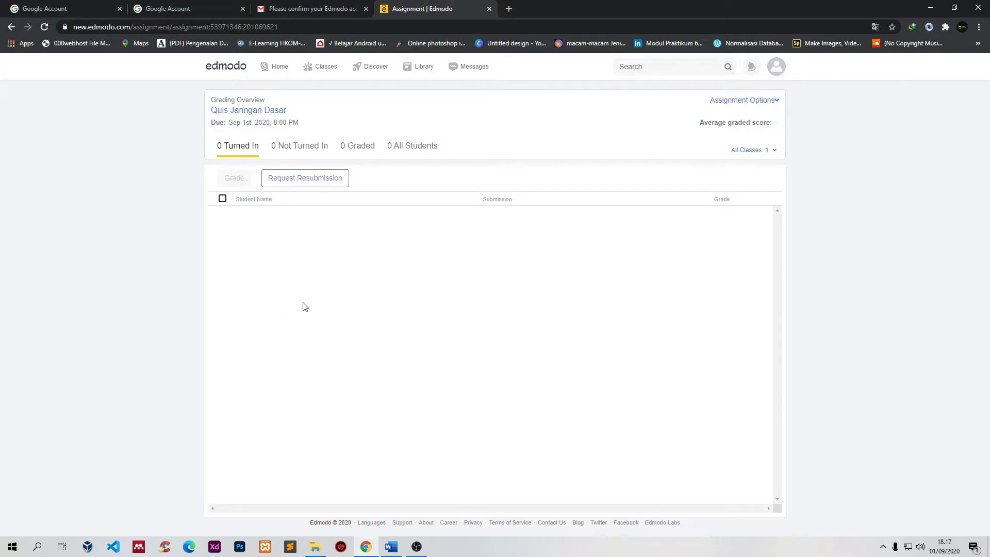
Step: Review the Not Turned In, Graded and All Students tabs, then return to the class page
click(290, 150)
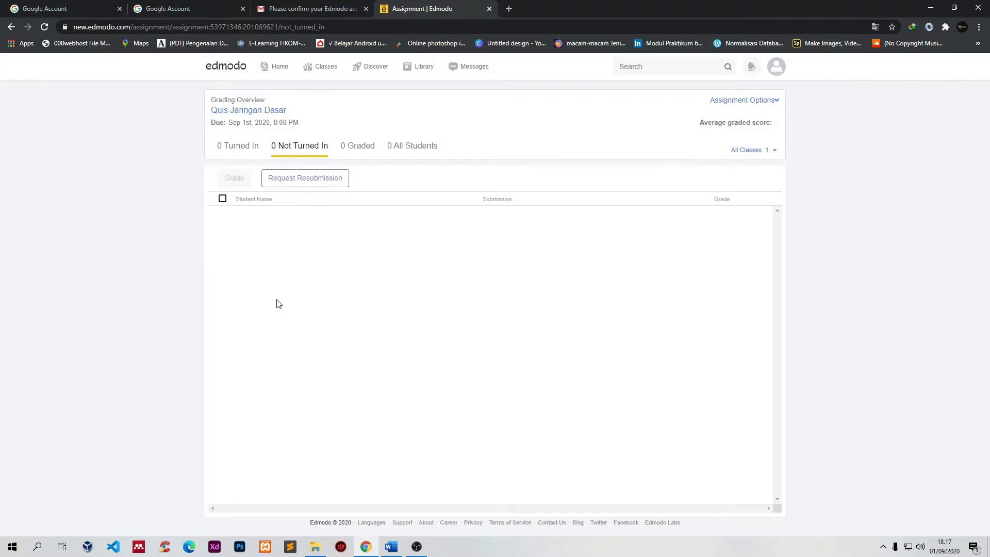
click(357, 151)
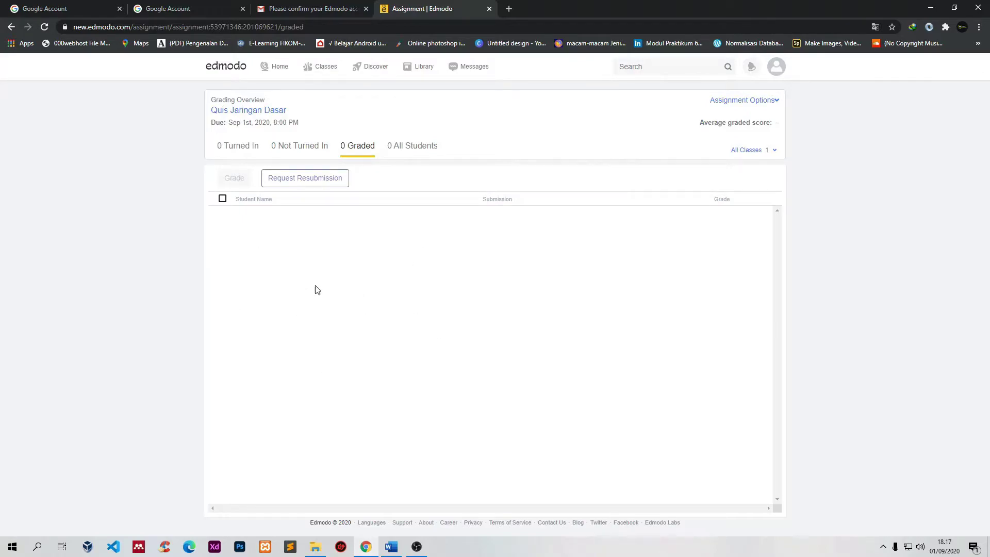
click(412, 150)
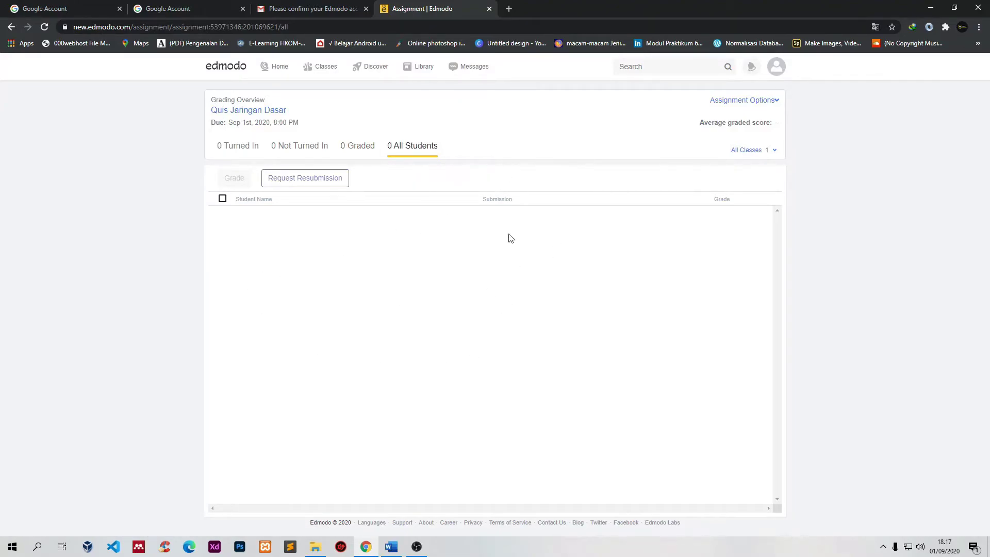
click(282, 71)
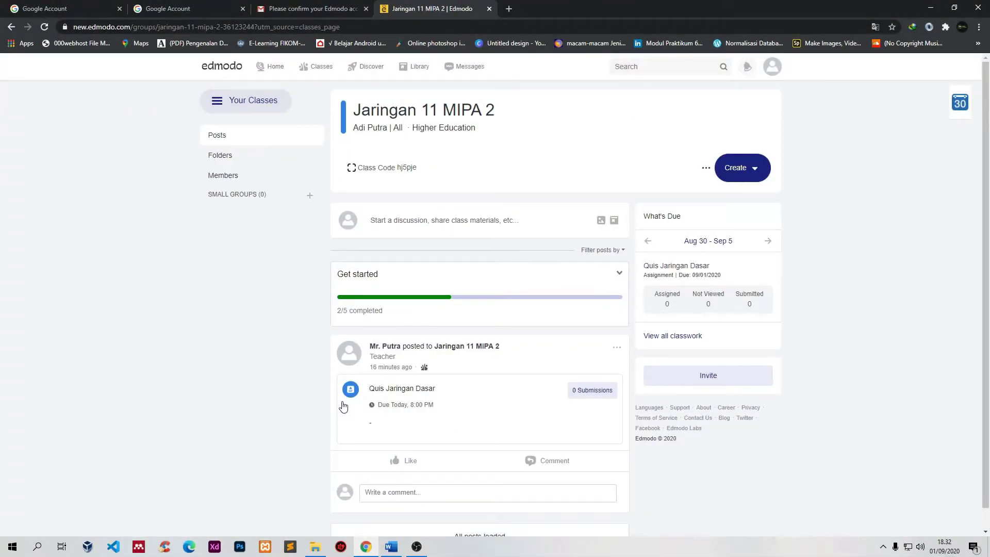
Step: Create a new quiz titled 'Quis 1' with '-' as instructions and go to its Quiz Questions
click(755, 170)
mouse_move(734, 237)
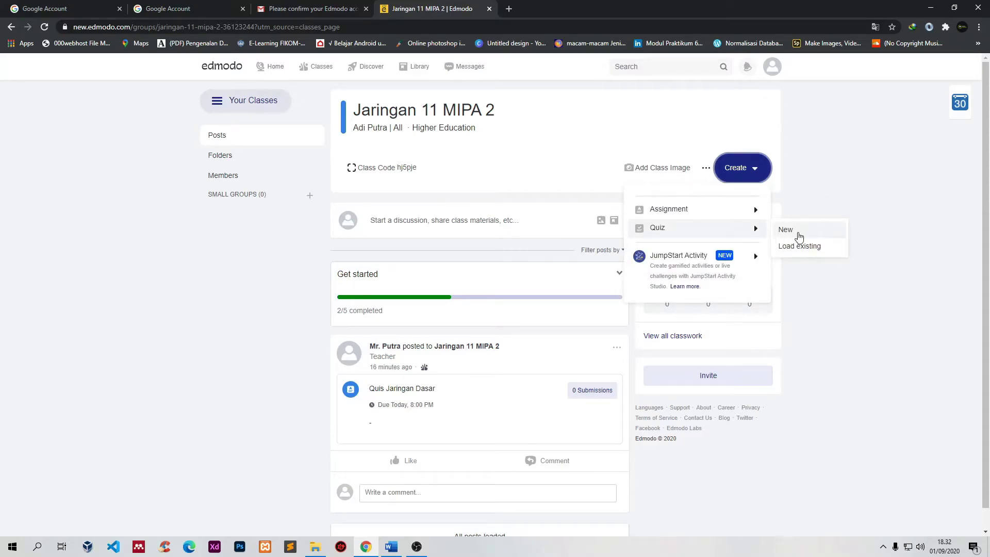
click(786, 229)
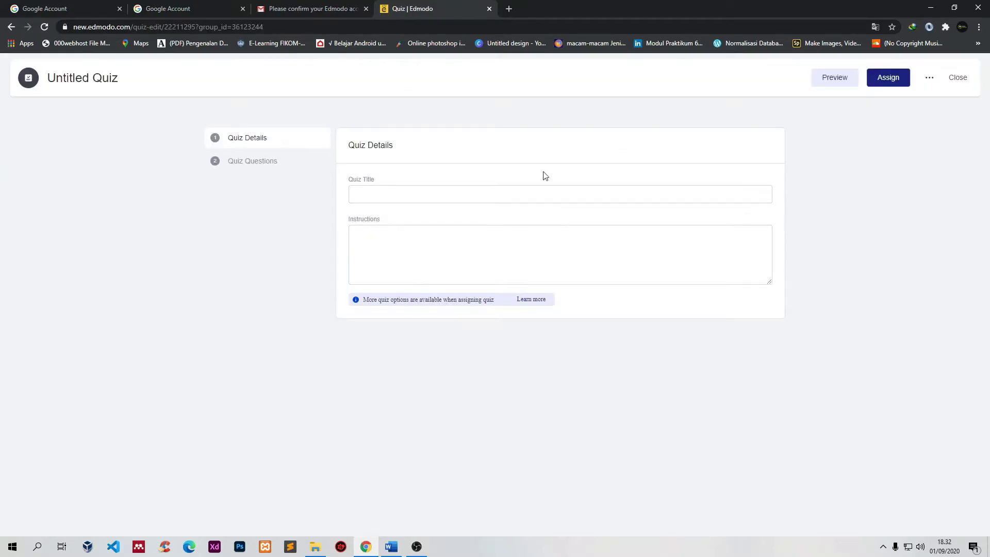
click(378, 194)
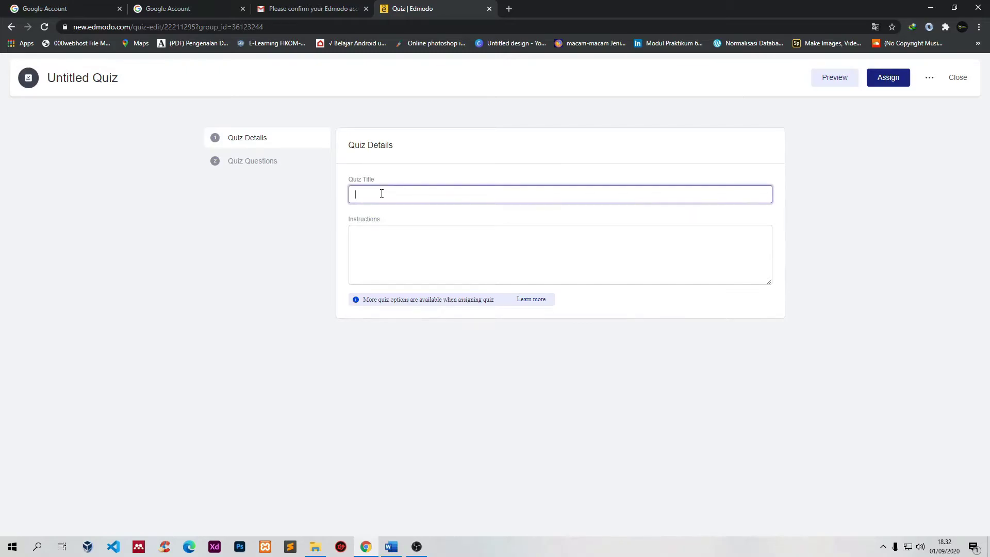
text(Quis 1)
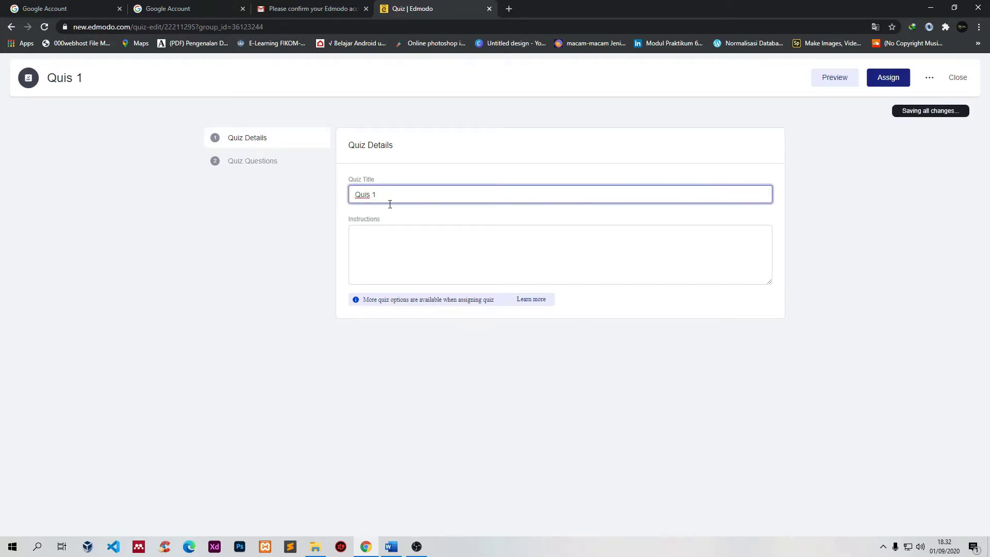
click(395, 232)
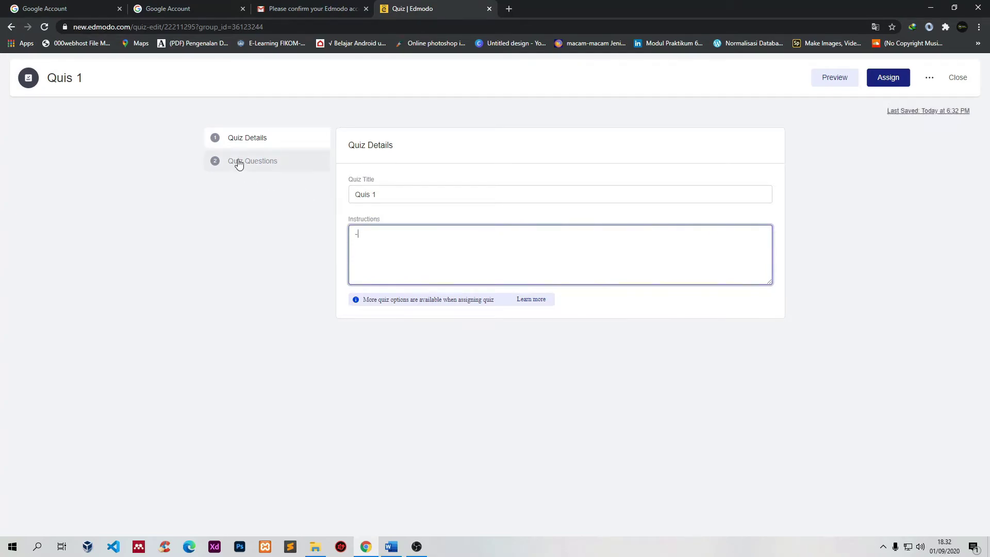
drag(386, 199, 342, 201)
click(284, 211)
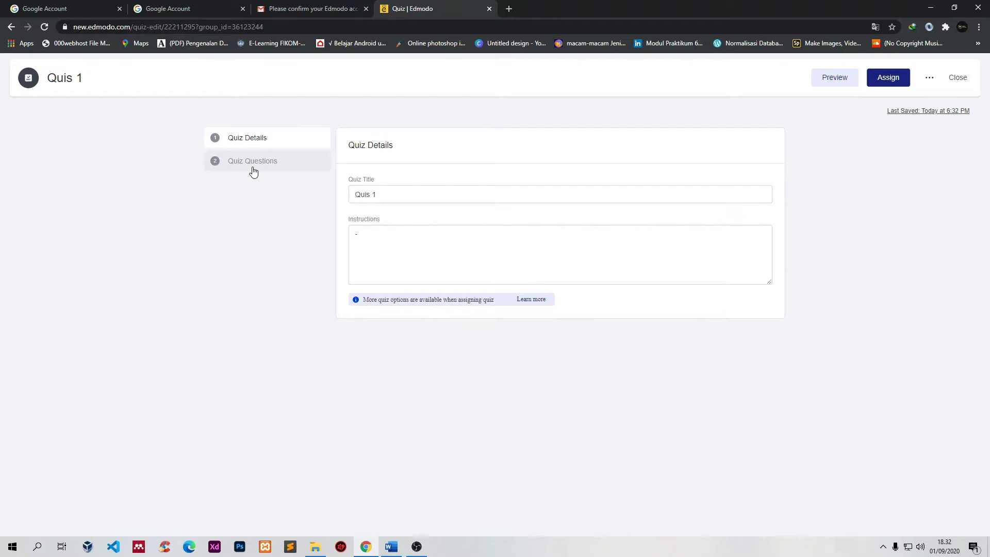
click(252, 161)
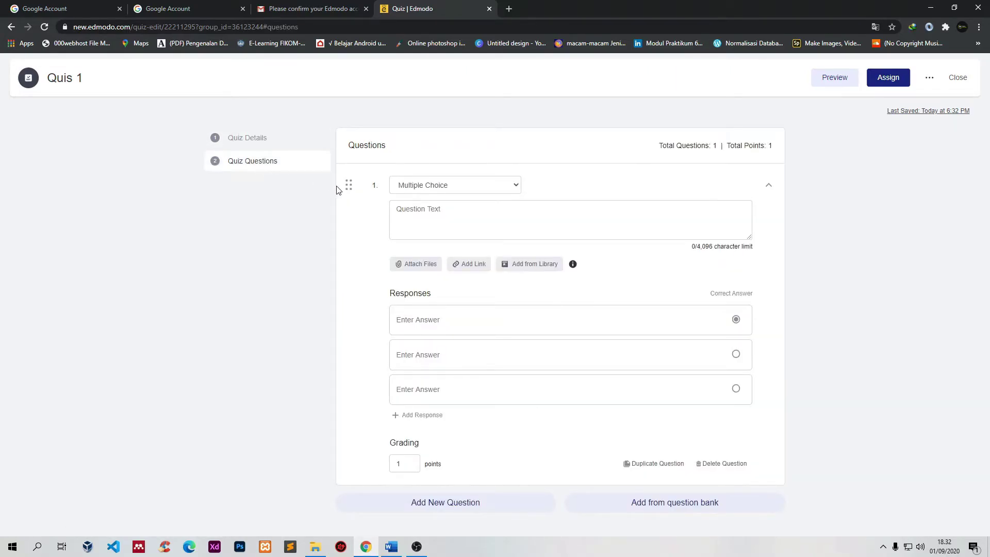
Step: Make question 1 a True/False question 'Dimanakah Ibukaota Indonesia?' with True correct, worth 1 point
click(437, 189)
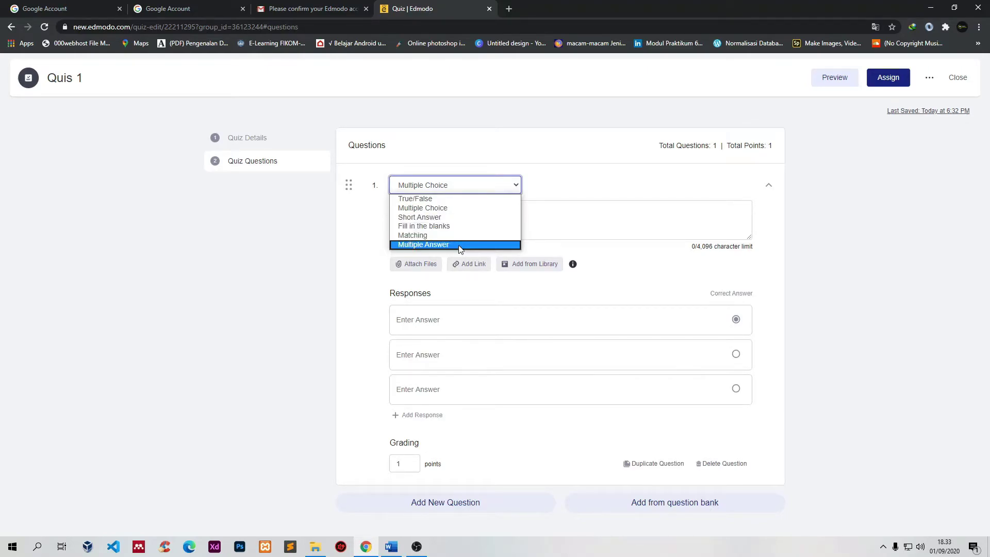
click(428, 199)
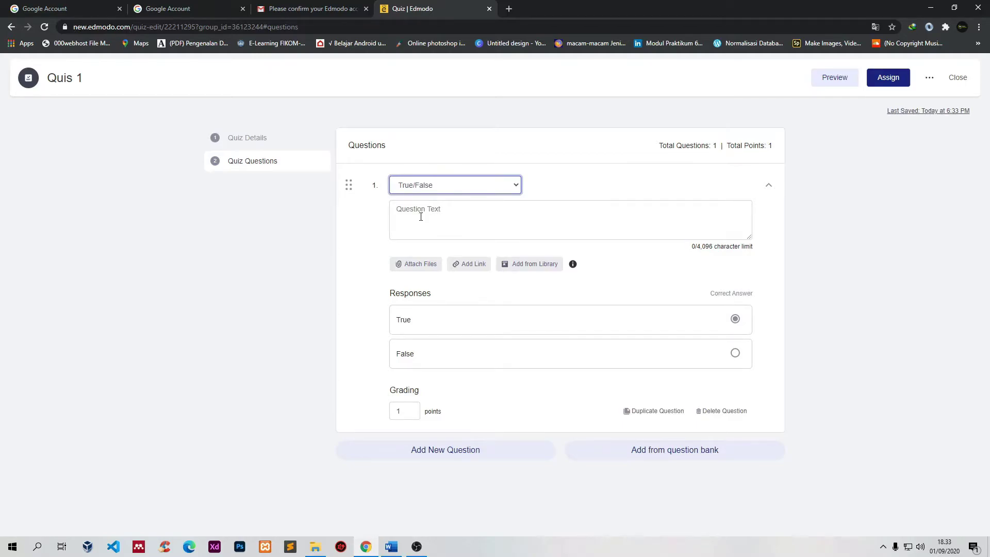
click(420, 216)
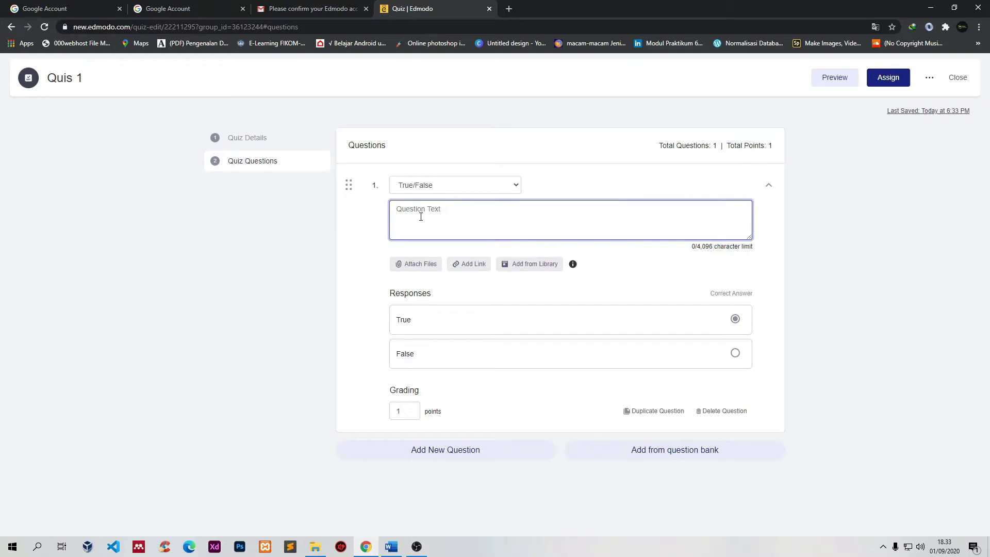
text(Diman)
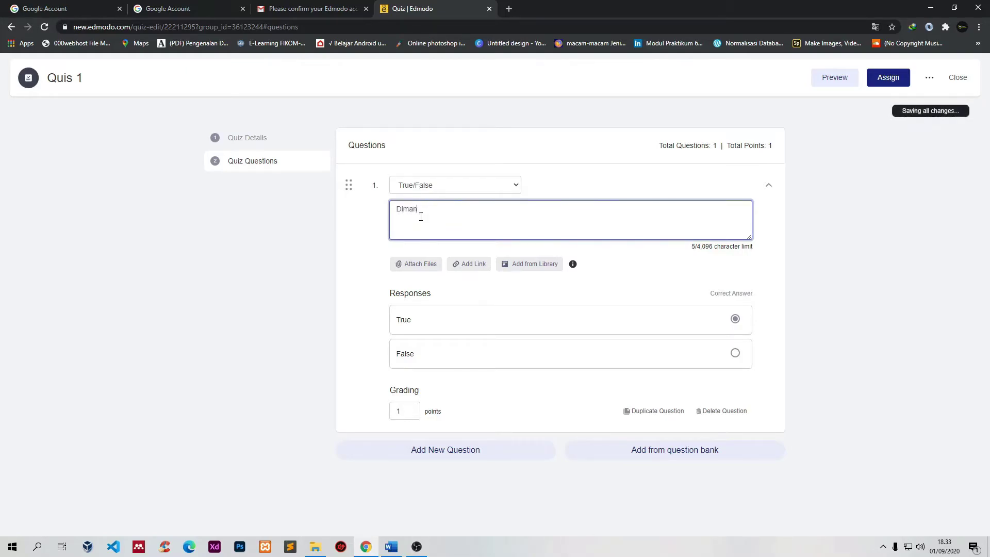
text(akah Ibukaota Indonesia?)
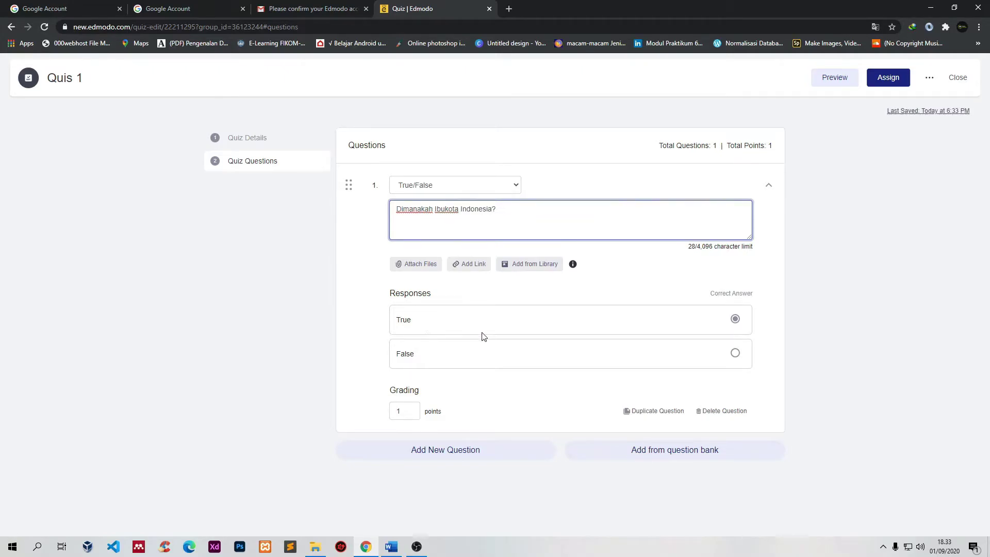
click(735, 322)
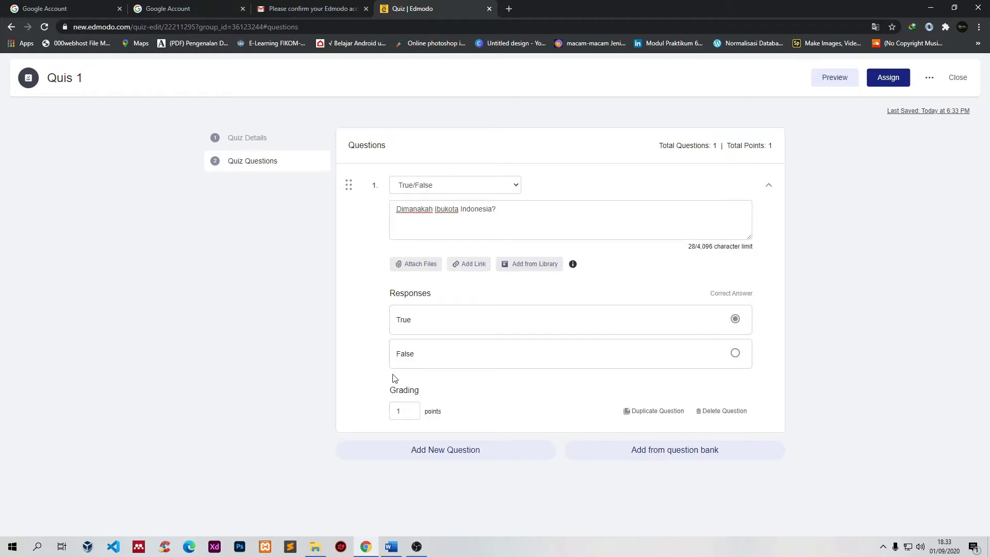
click(400, 413)
click(895, 82)
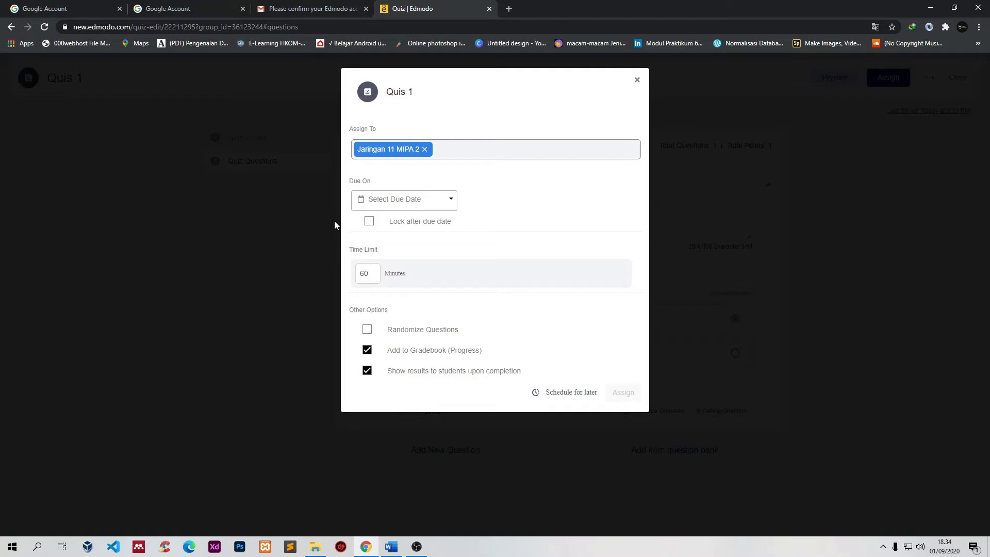
Step: Set Quis 1 to lock after its due date, keeping the 60-minute time limit
click(420, 201)
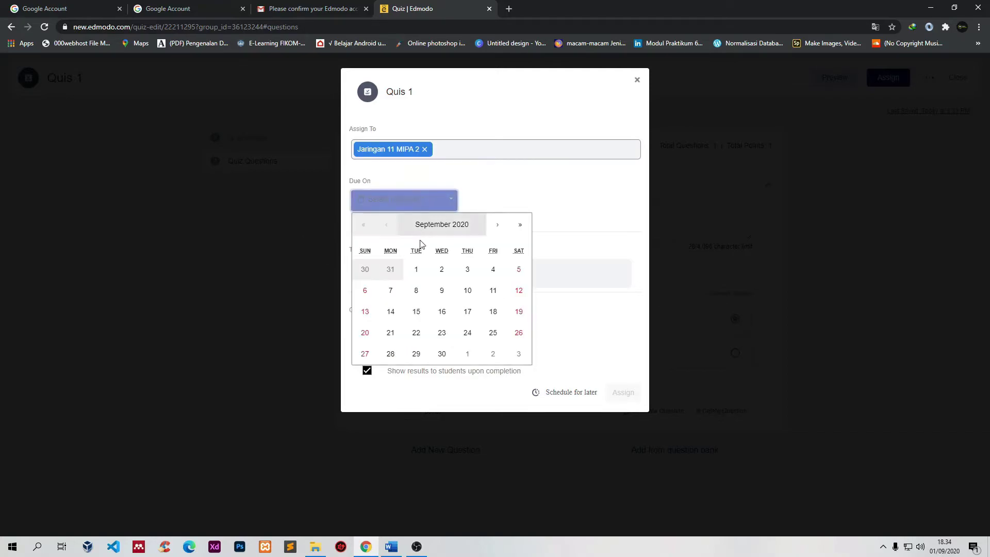
click(492, 270)
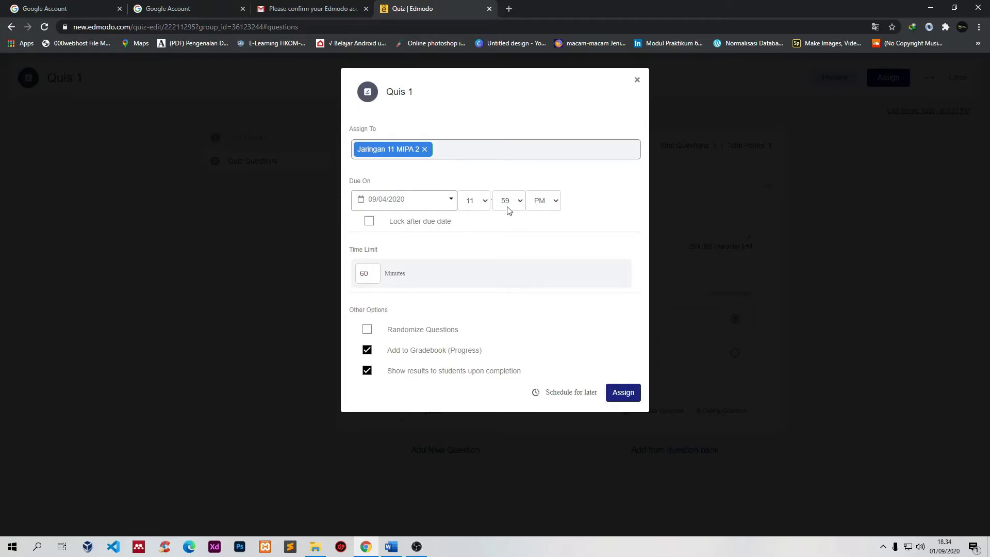
click(369, 221)
click(372, 276)
Step: Set the due date to 09/01/2020 at 8:00 PM and assign it to Jaringan 11 MIPA 2
click(450, 206)
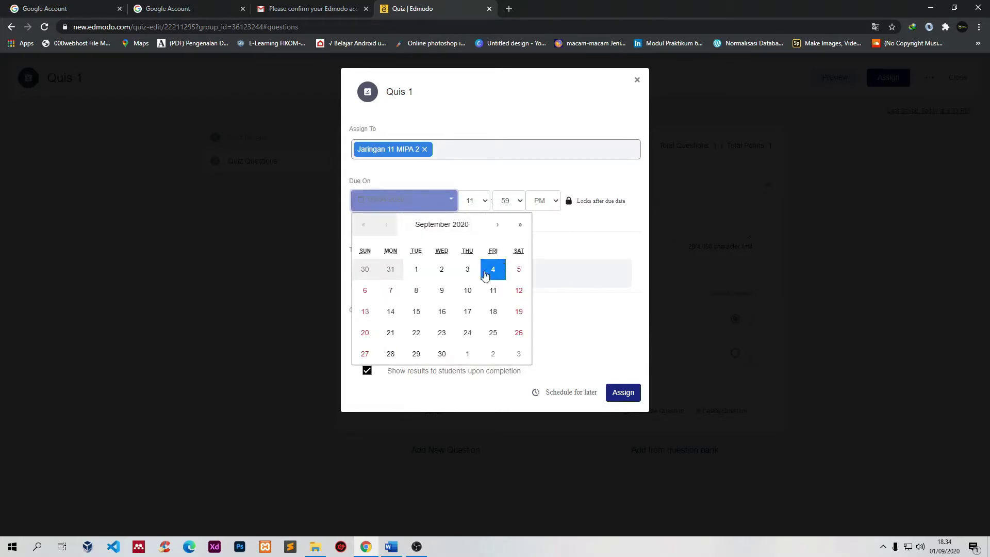
click(416, 270)
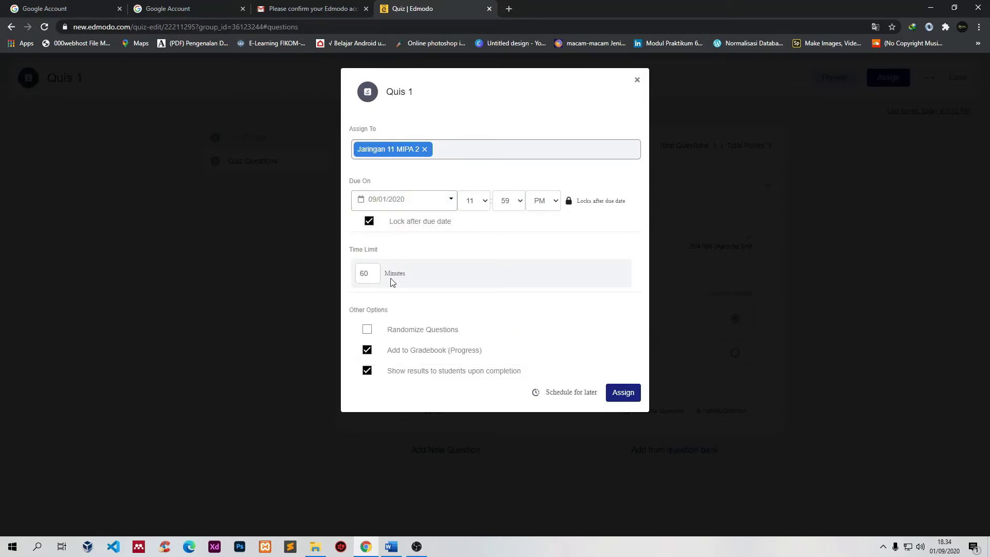
click(479, 201)
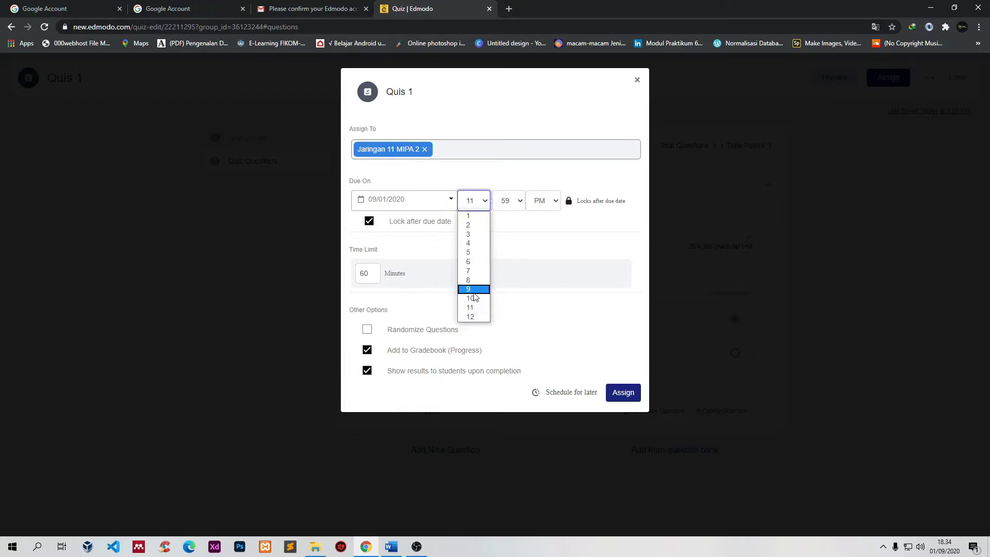
click(469, 279)
click(515, 206)
scroll(507, 219, up, 10)
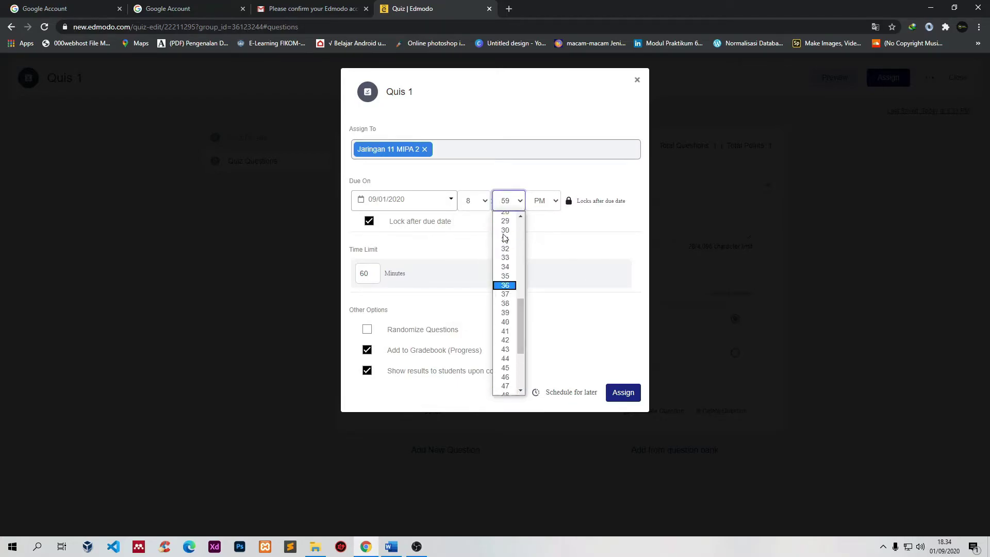
click(509, 217)
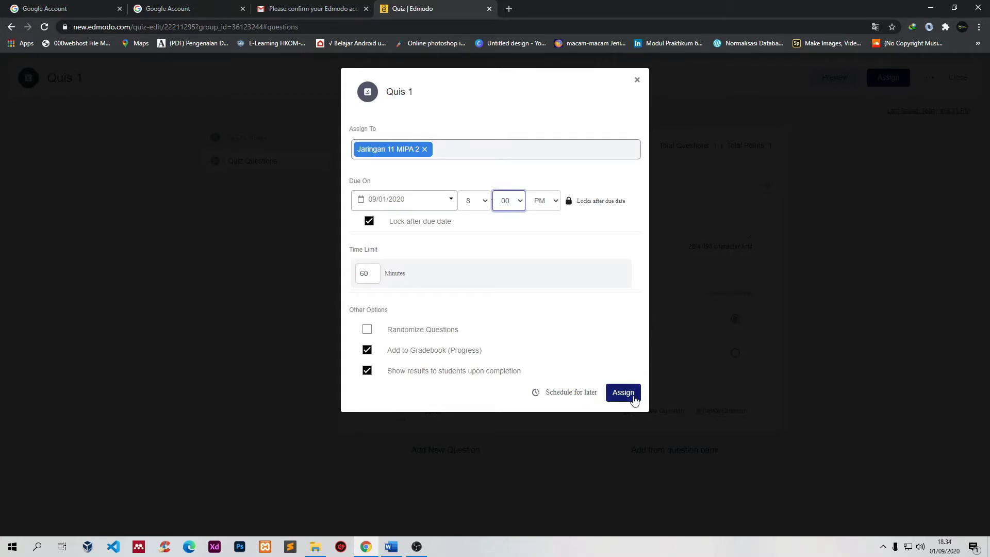
click(622, 394)
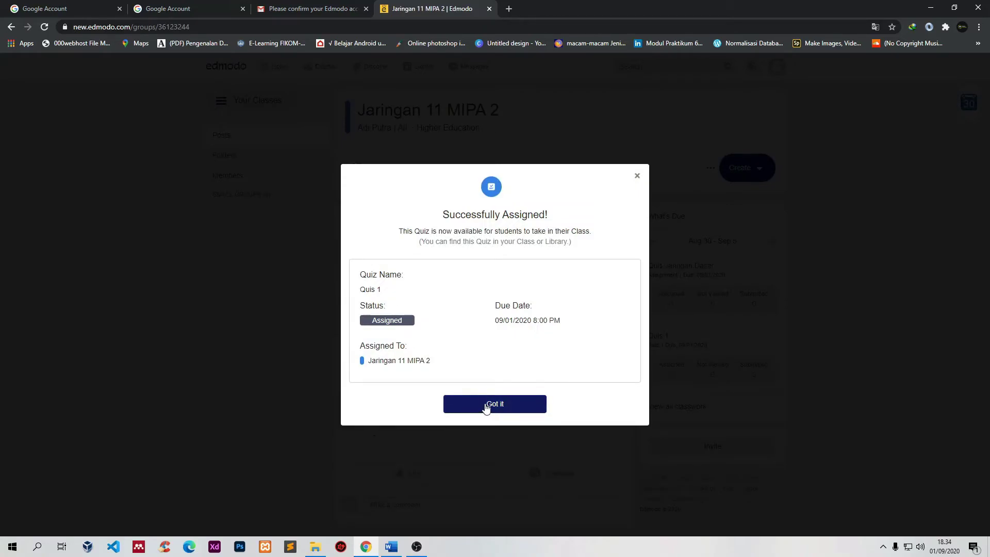
Step: Dismiss the Successfully Assigned confirmation with Got it
click(488, 406)
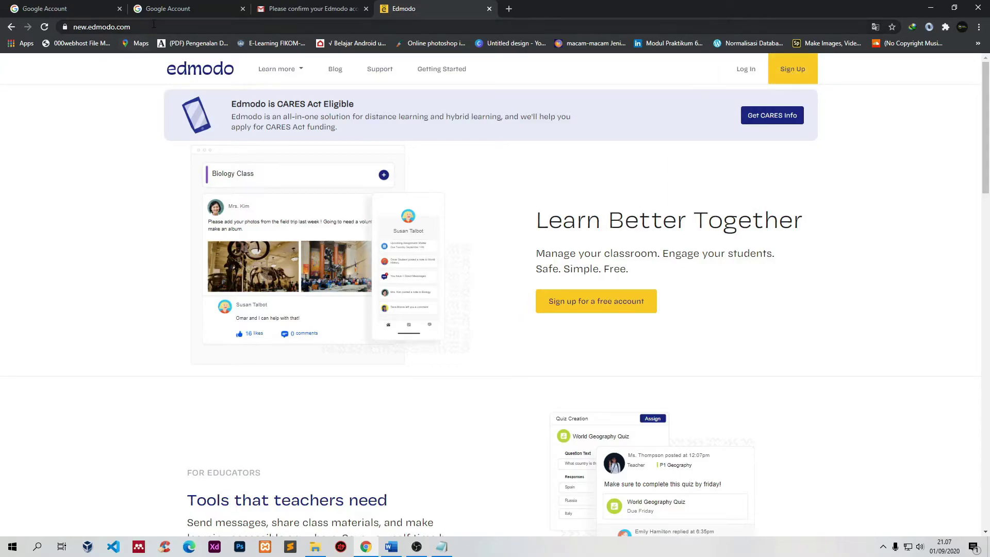
Step: Go to the Edmodo home page and open the Students page from the Learn more menu
click(194, 27)
click(193, 28)
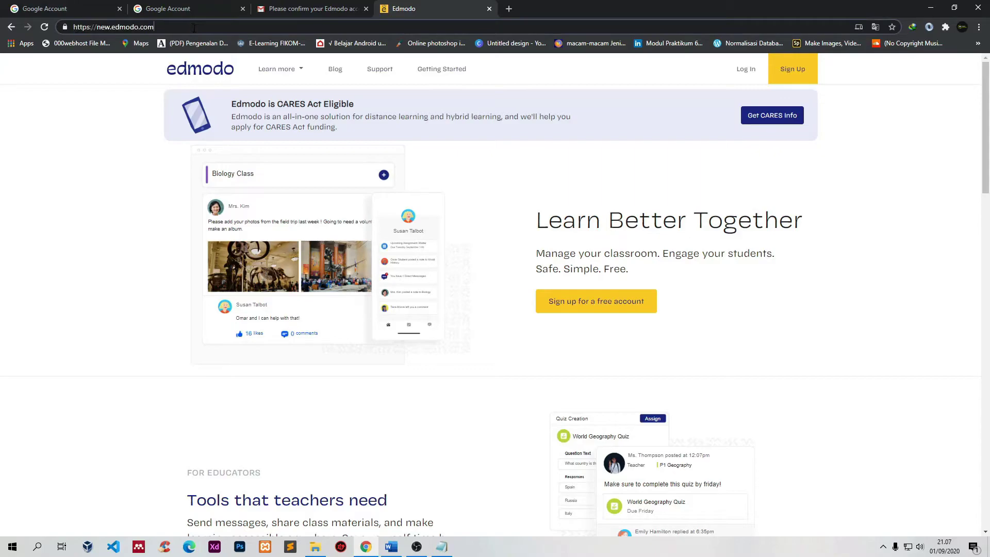
drag(164, 28, 72, 27)
click(153, 27)
drag(154, 27, 73, 27)
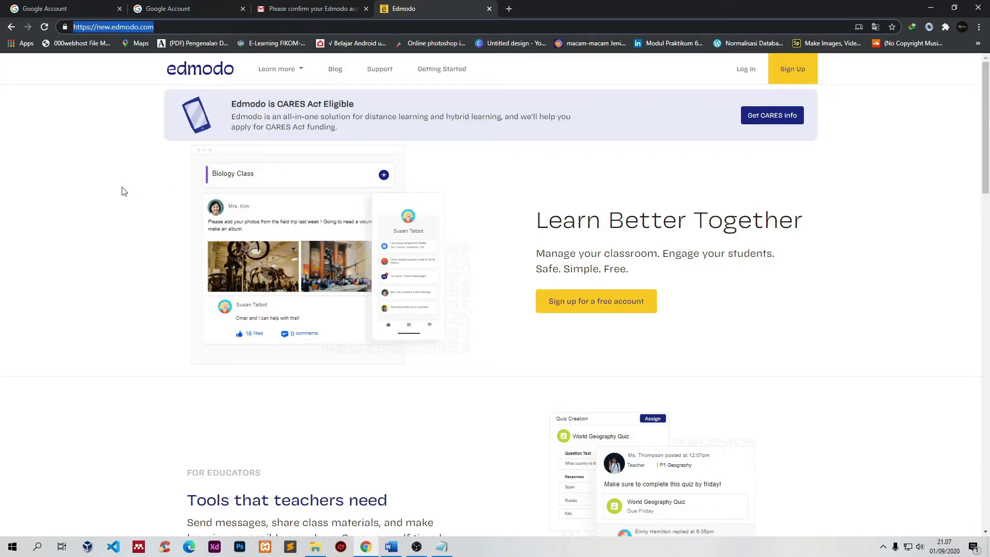
click(296, 72)
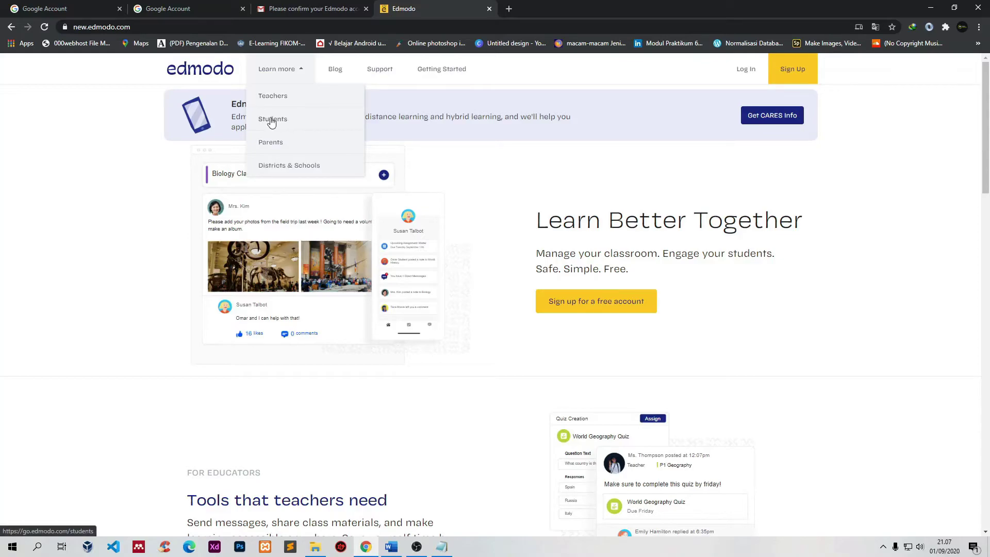
mouse_move(299, 73)
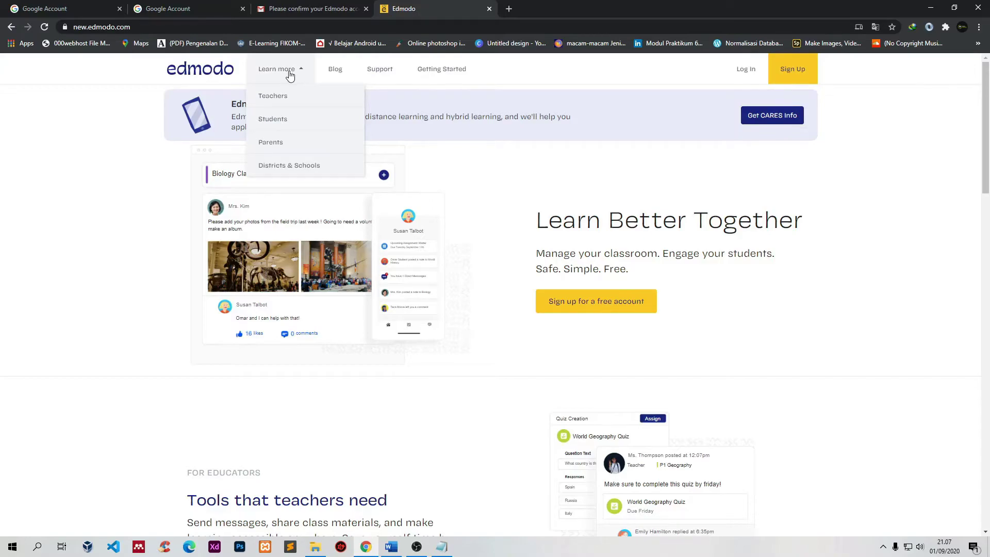
click(265, 122)
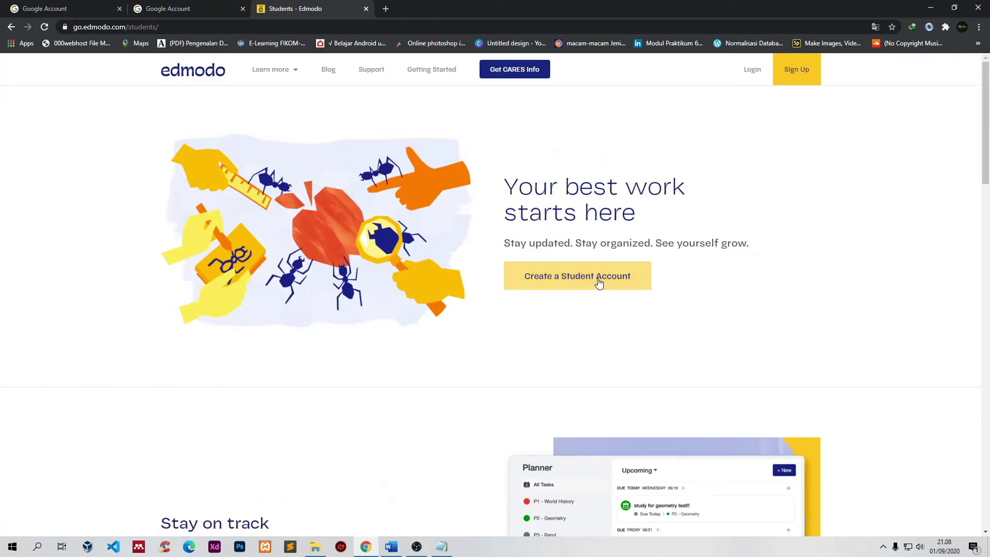
Step: Start creating a student account from the Students page
click(596, 281)
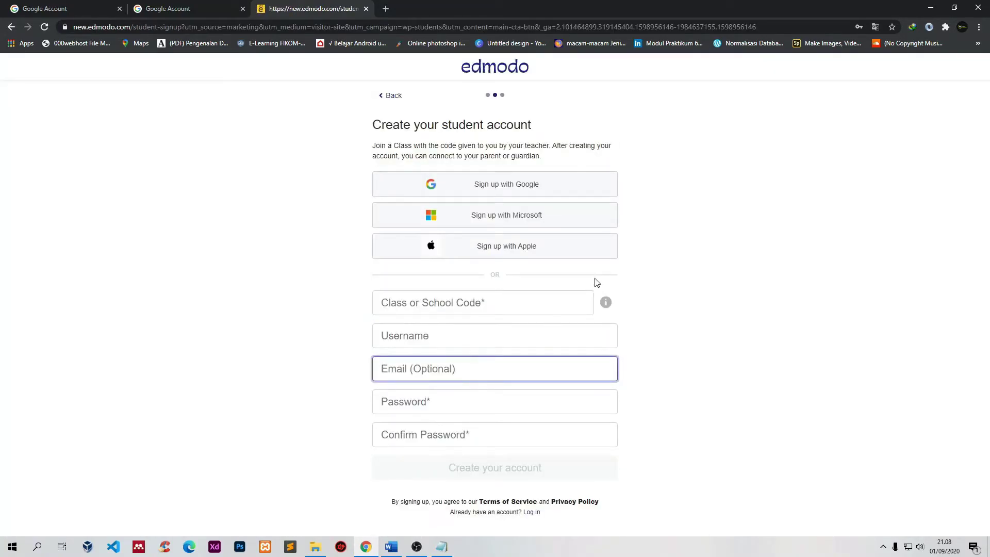
Step: Bring the Notepad notes beside the sign-up form and select the class code in them
click(437, 305)
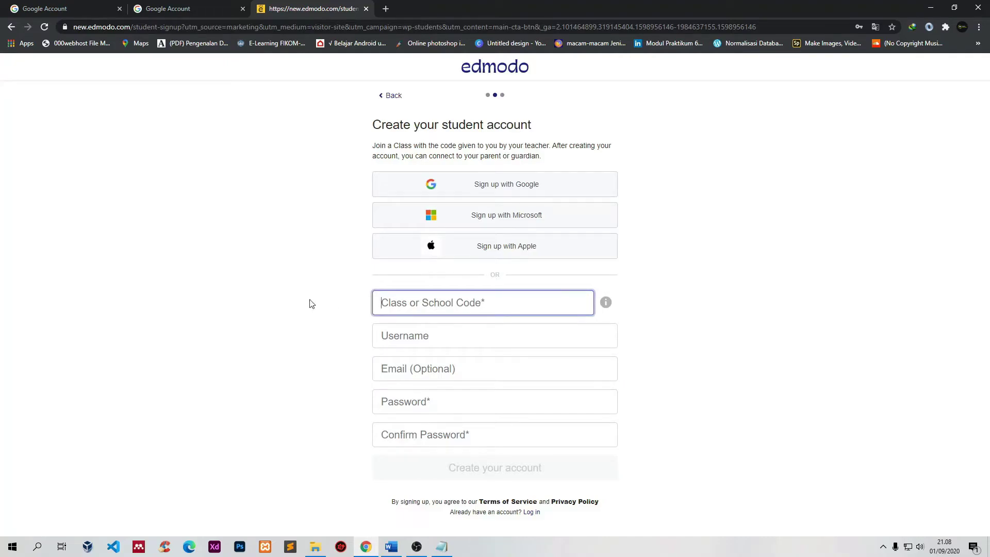
click(339, 324)
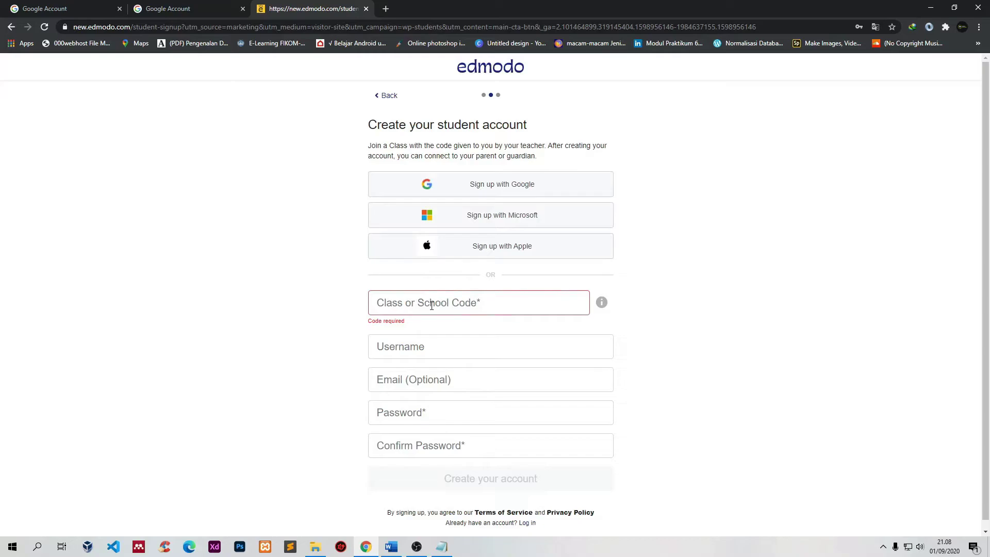
click(427, 308)
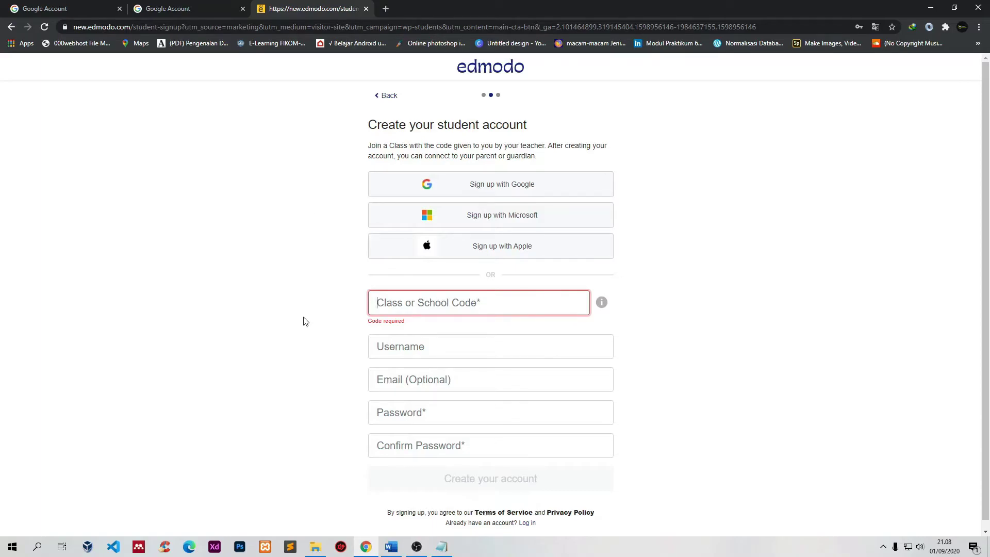
click(443, 547)
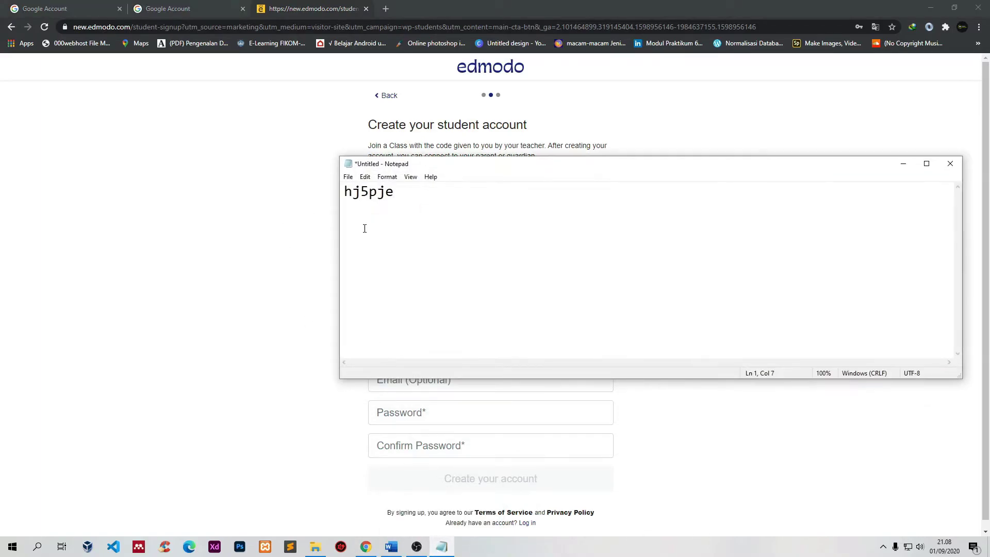
drag(962, 241, 537, 221)
drag(394, 192, 344, 192)
click(388, 195)
drag(403, 198, 316, 196)
click(477, 163)
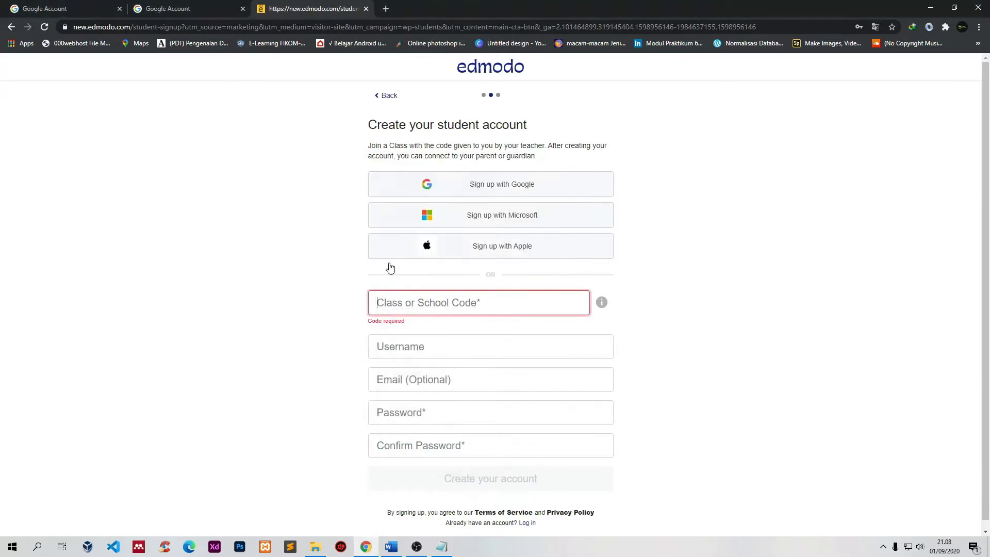
click(405, 302)
Step: Copy the class code from the notes and paste it into the Class or School Code field
click(442, 547)
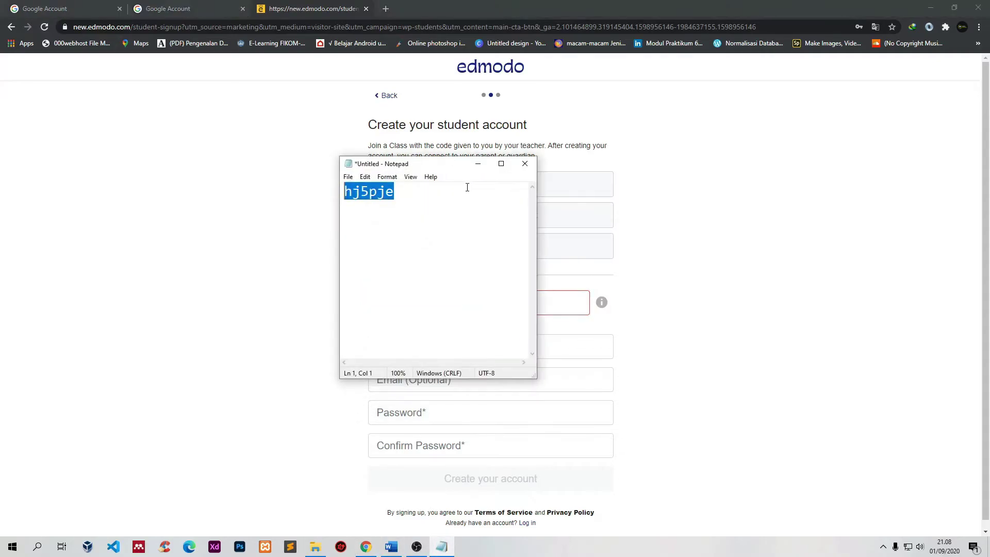
right_click(378, 192)
click(404, 224)
click(478, 164)
click(437, 309)
key(ctrl+v)
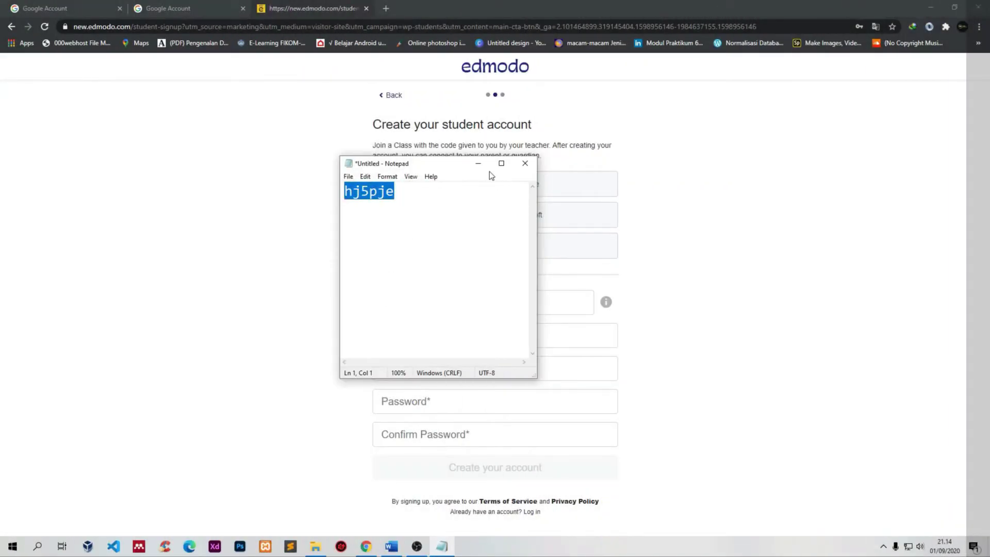
click(478, 164)
click(411, 338)
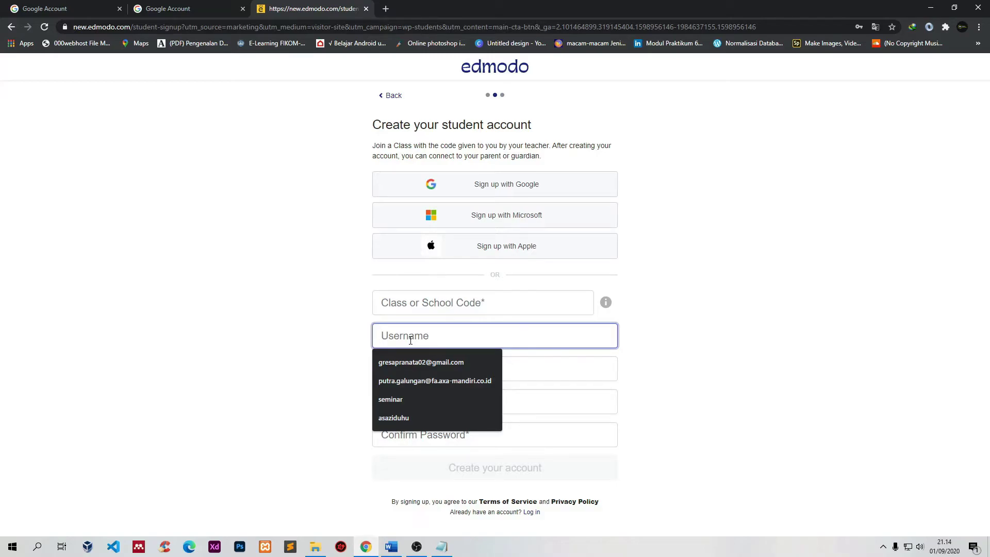
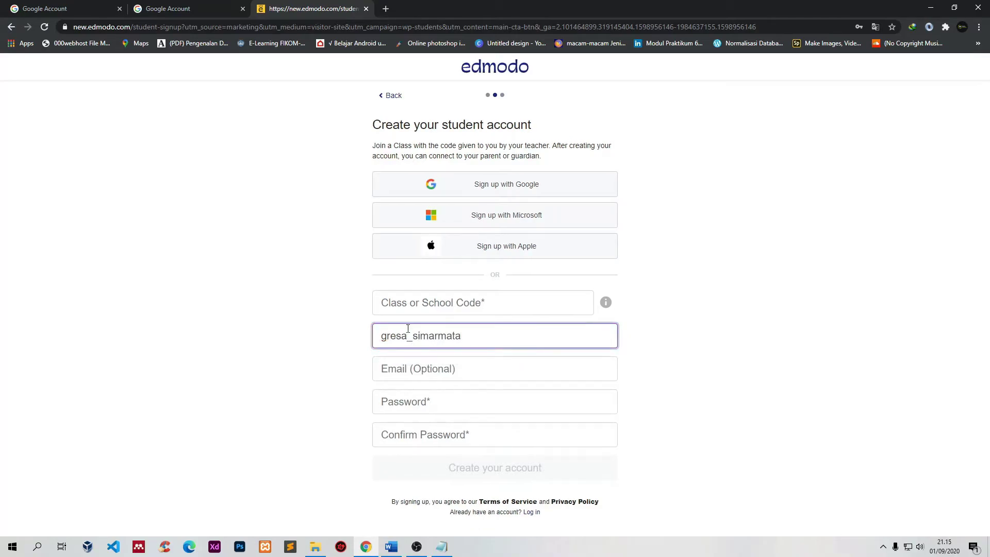
Step: Enter the student's username, which Edmodo reports as available
click(412, 379)
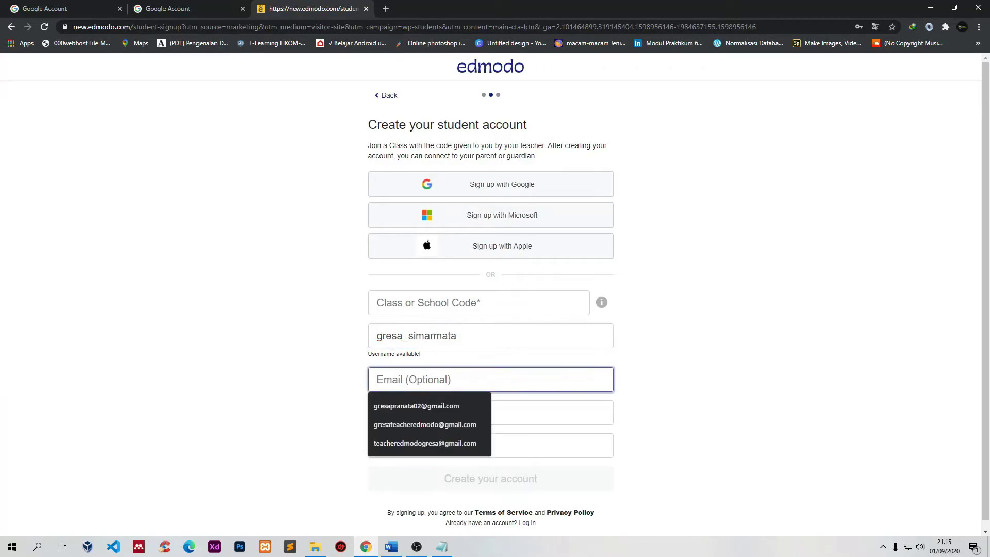
Step: Copy the student's e-mail address from the Google Account page for the sign-up form
click(52, 9)
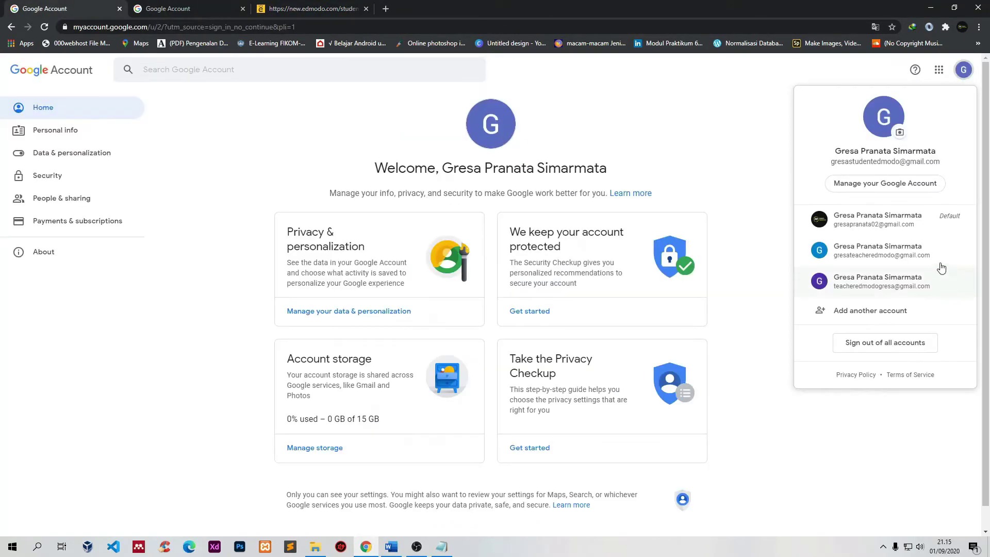
drag(950, 162, 826, 164)
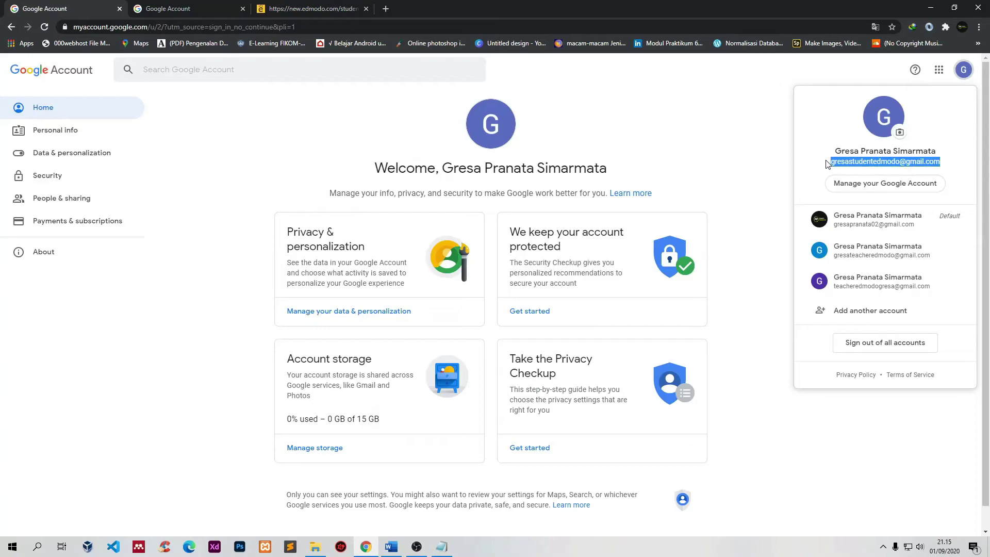
right_click(874, 164)
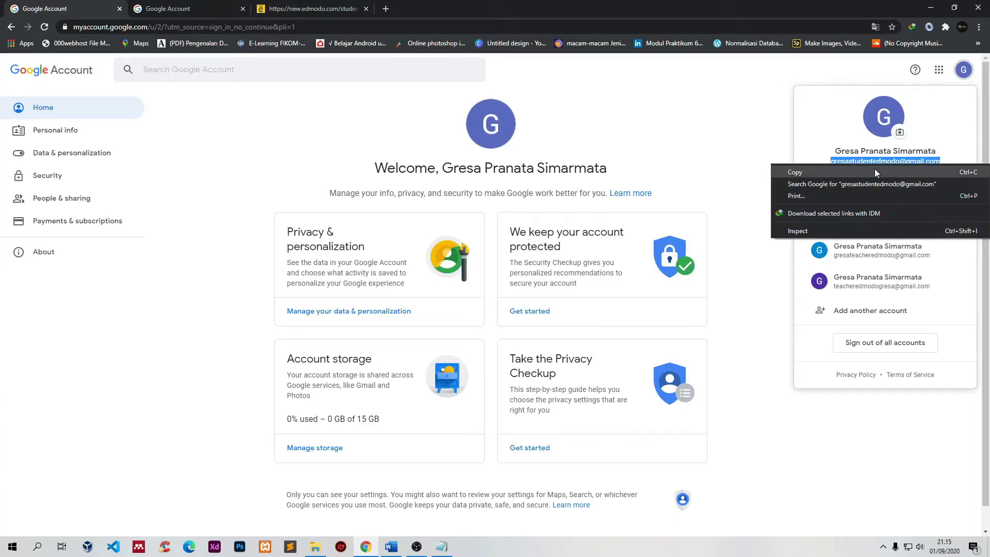
click(874, 168)
click(309, 8)
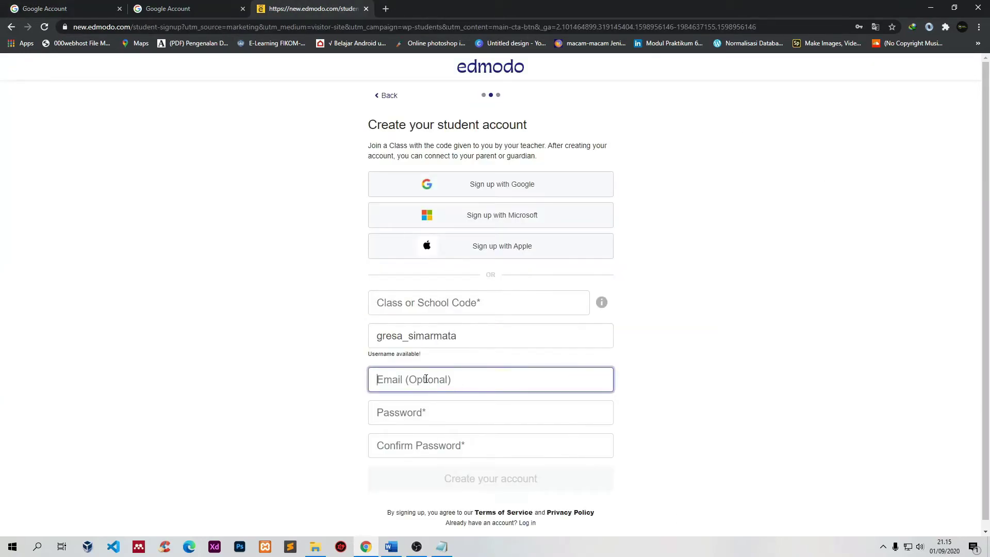
Step: Paste the student's e-mail address, then enter a strong password and its matching confirmation
key(ctrl+v)
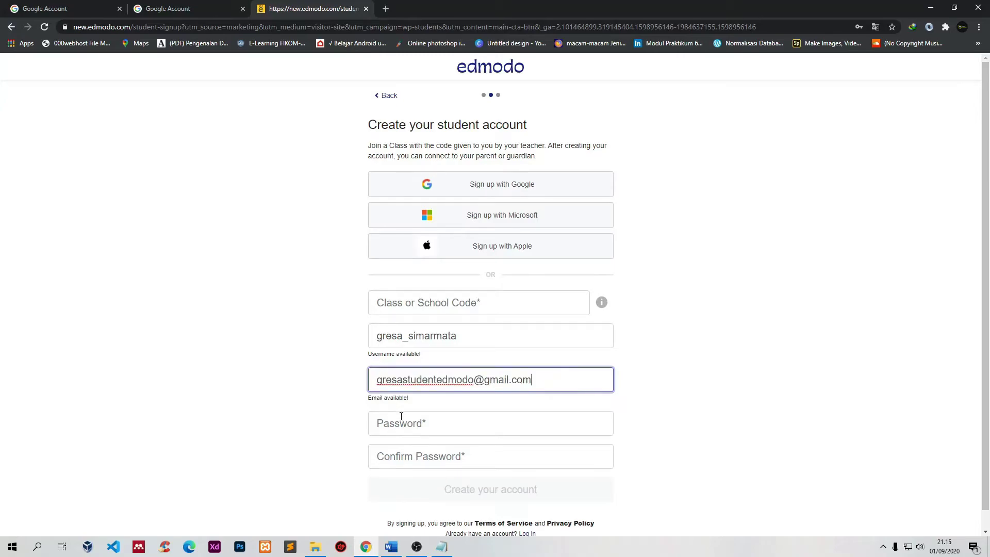
click(401, 417)
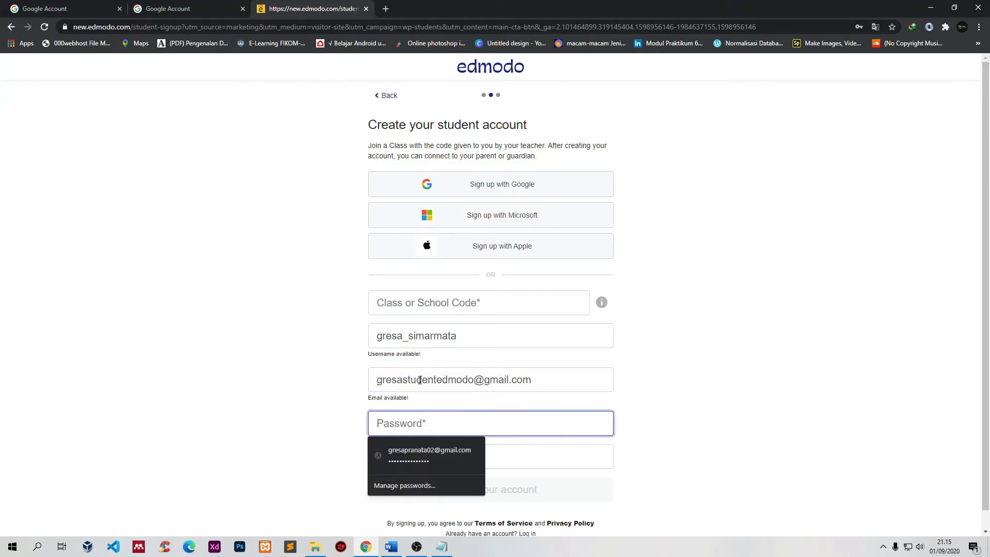
text(•••••)
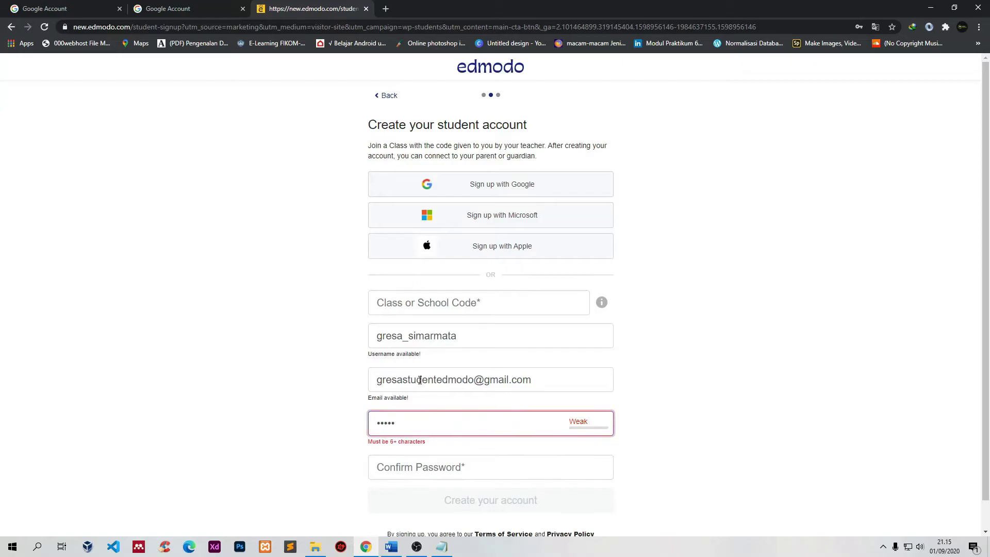
text(•••••••••)
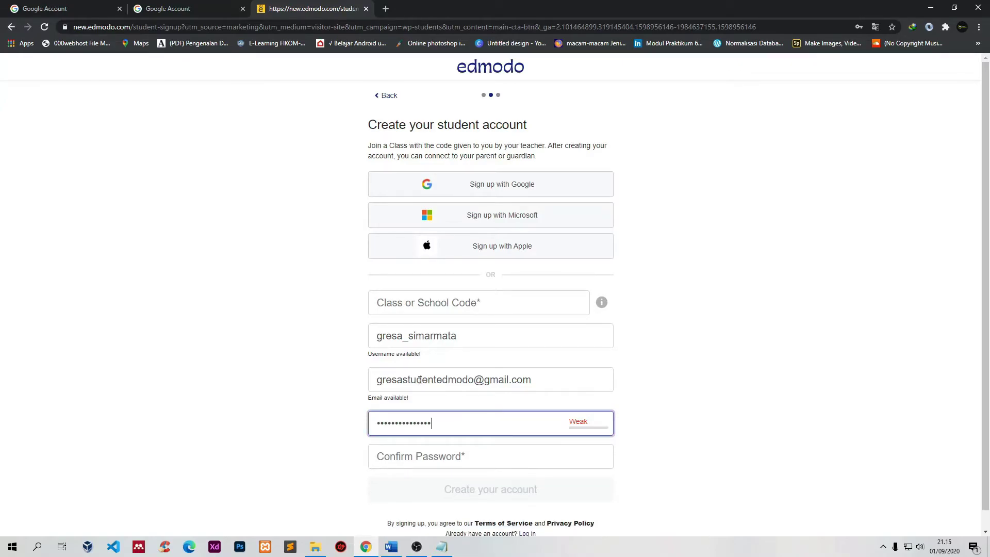
text(•••)
click(453, 463)
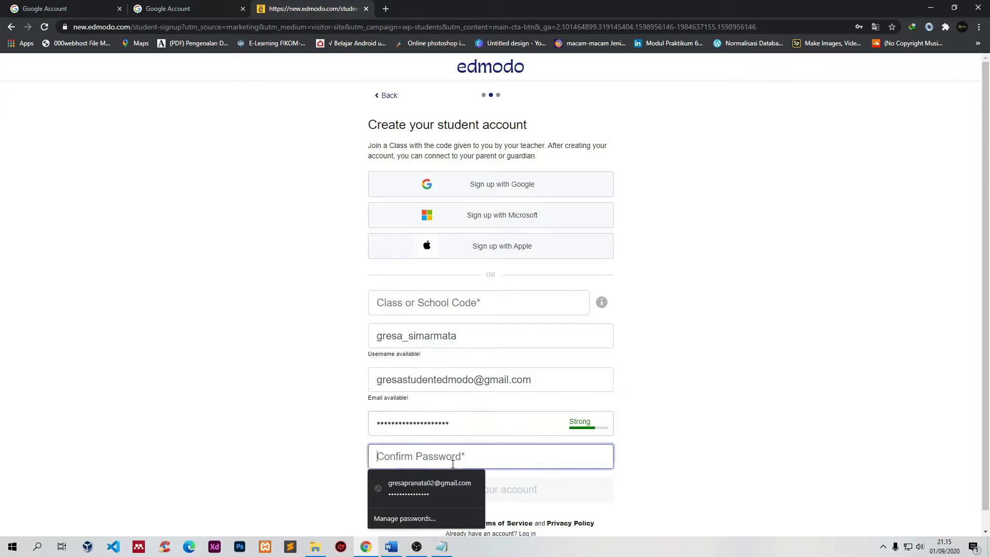
text(••••••)
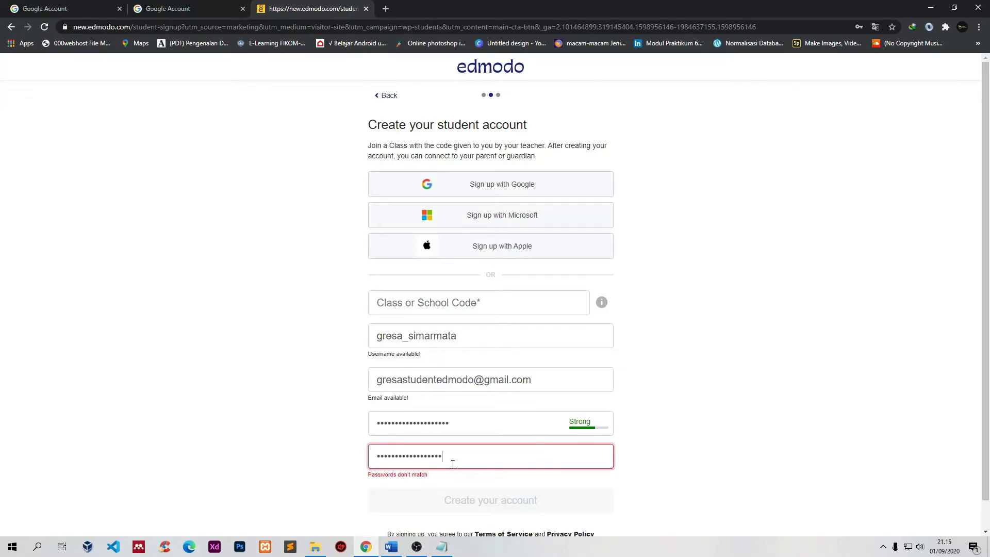
click(161, 439)
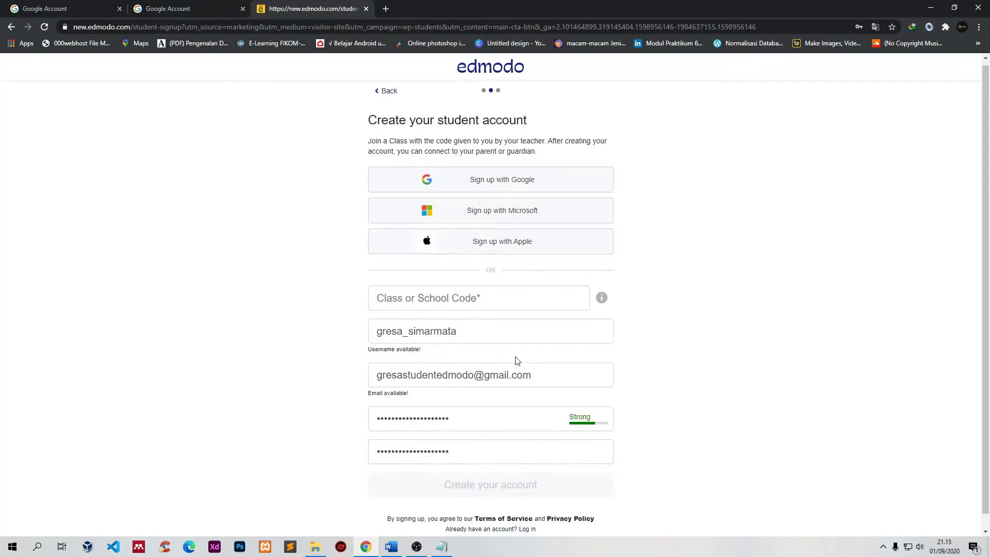
scroll(515, 360, down, 1)
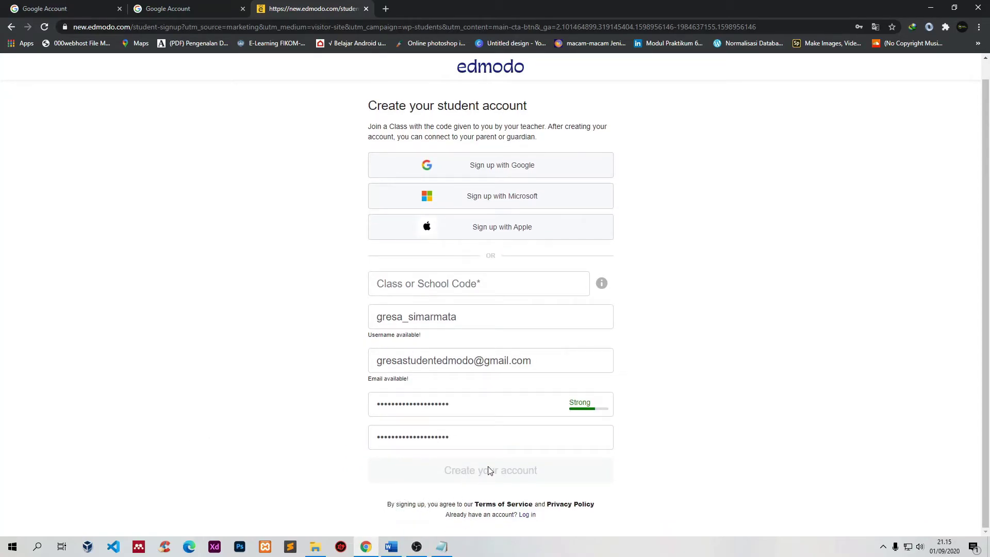
Step: Copy the class code from the notes in Notepad
click(386, 284)
click(241, 299)
click(442, 545)
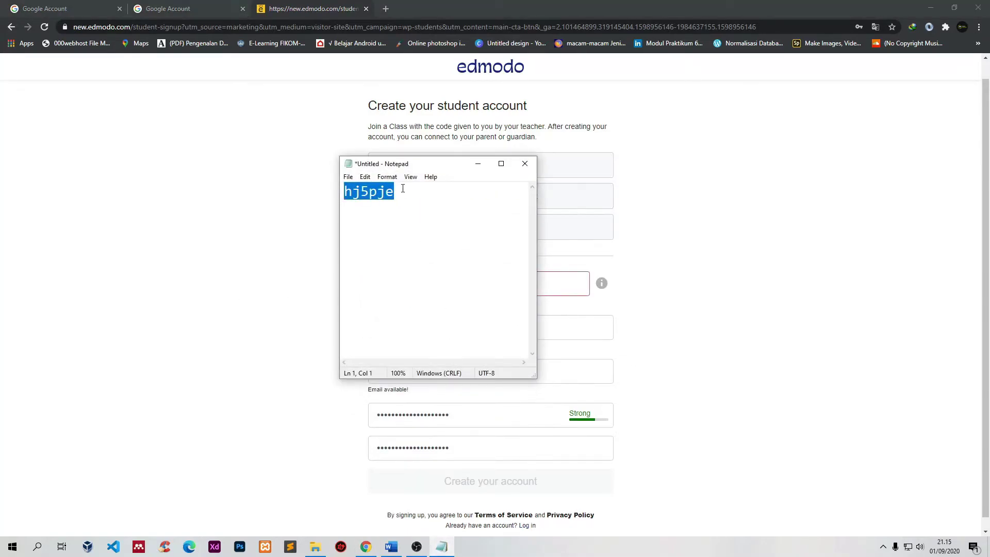
right_click(384, 202)
click(412, 231)
click(299, 255)
Step: Paste the class code into Class or School Code and create the student account
click(420, 284)
key(ctrl+v)
click(204, 345)
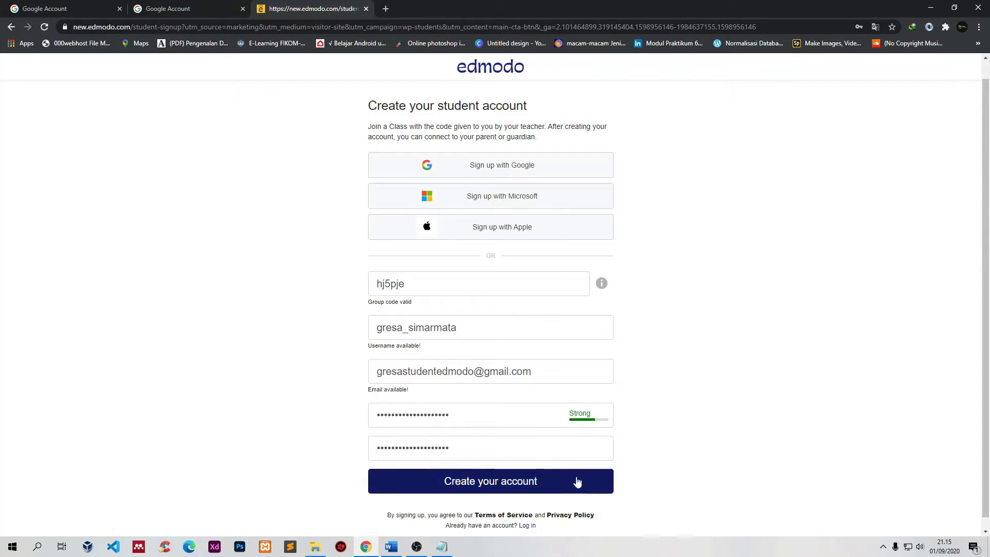
scroll(766, 427, down, 1)
click(503, 477)
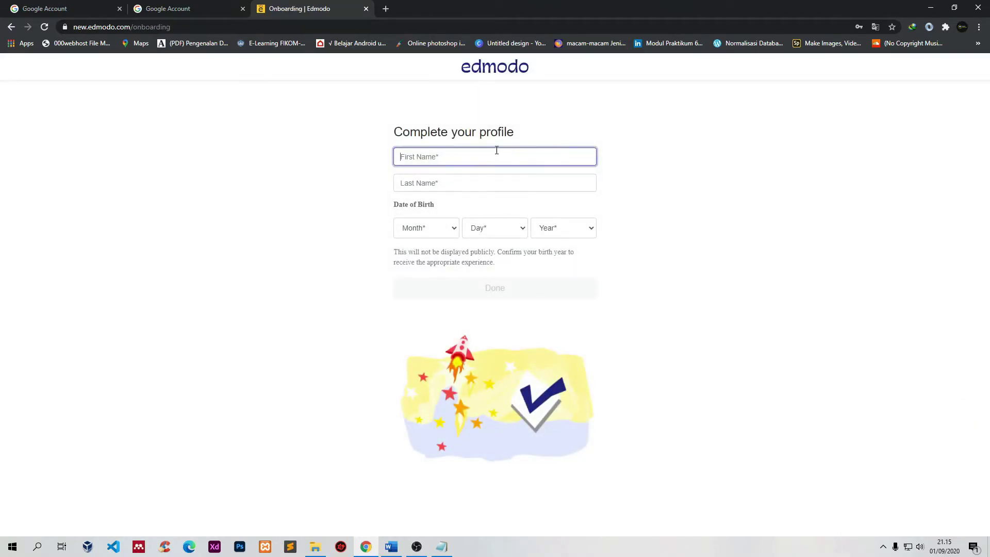
Step: Enter the student's first name and last name on the profile form
drag(517, 132, 392, 133)
click(375, 175)
click(417, 153)
key(Tab)
double_click(472, 161)
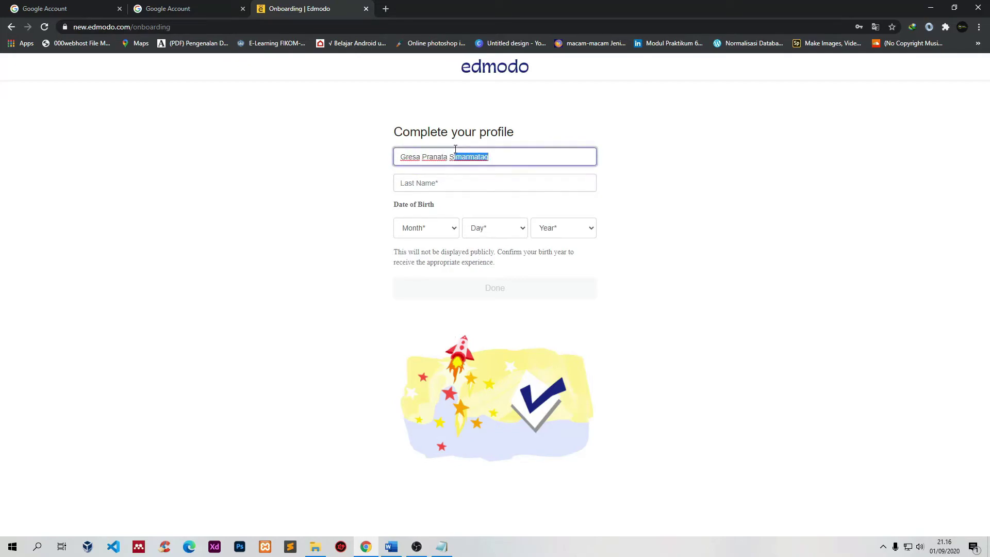
text(S)
key(Tab)
text(Simarma)
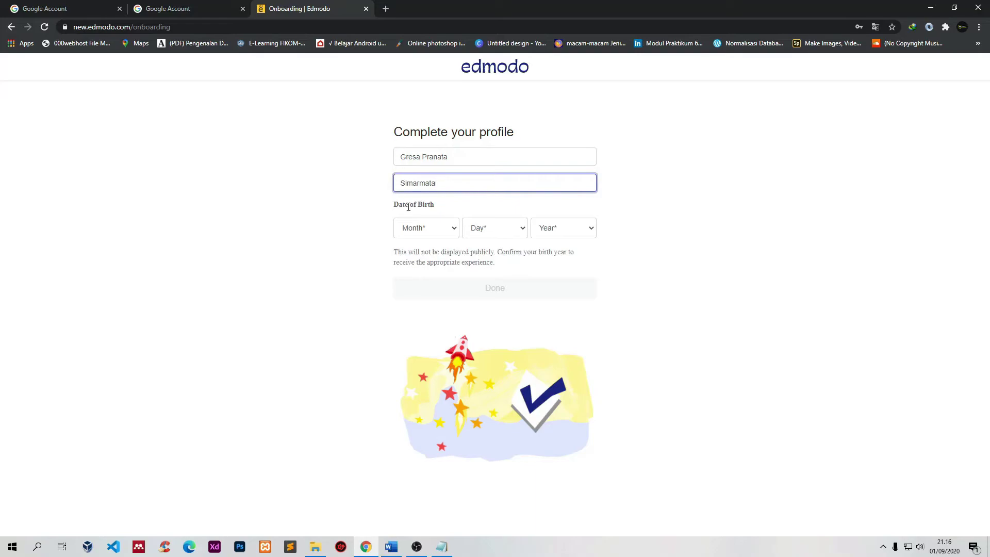
Step: Set the birth date to March 2, 1995 and finish the profile
click(433, 227)
click(423, 271)
click(481, 229)
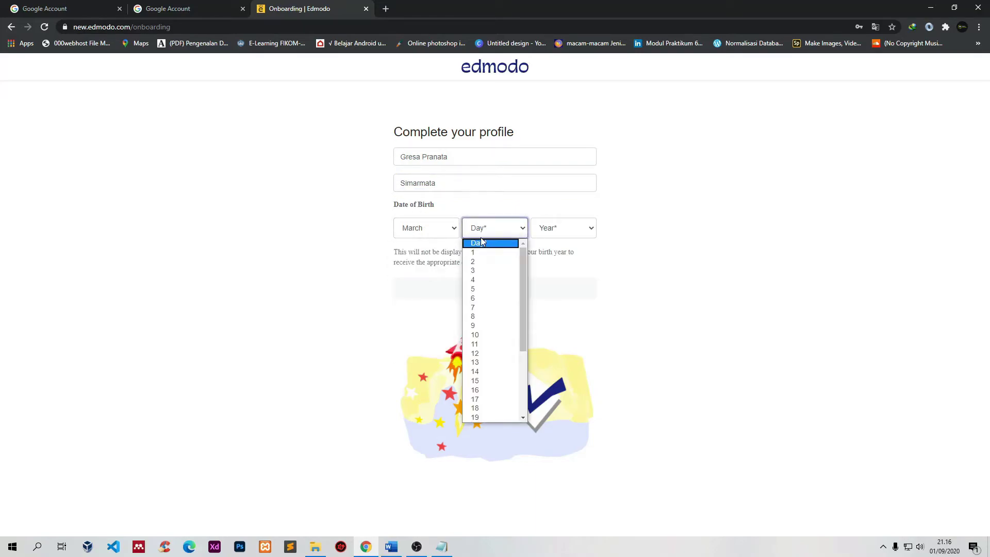
click(474, 262)
click(562, 228)
scroll(543, 386, down, 8)
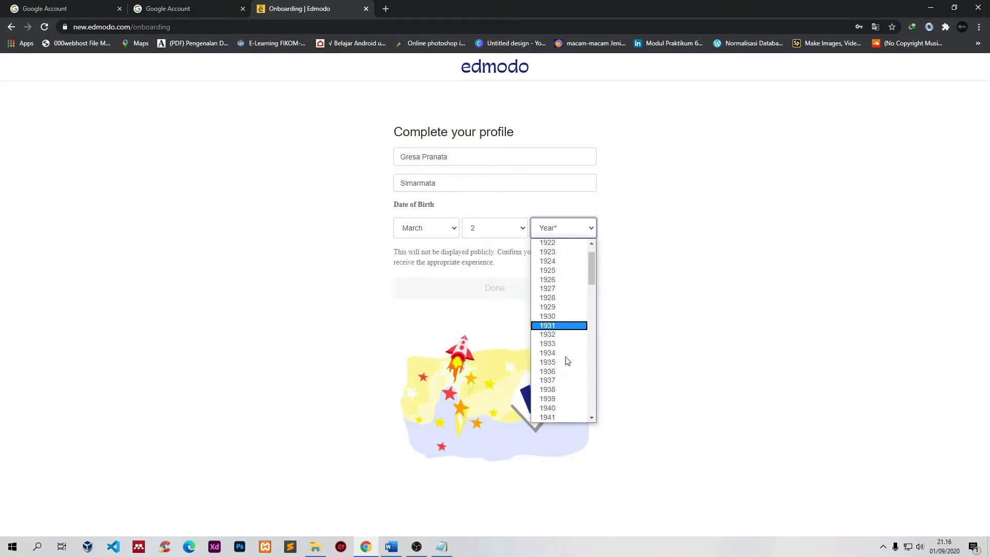
drag(593, 339, 584, 369)
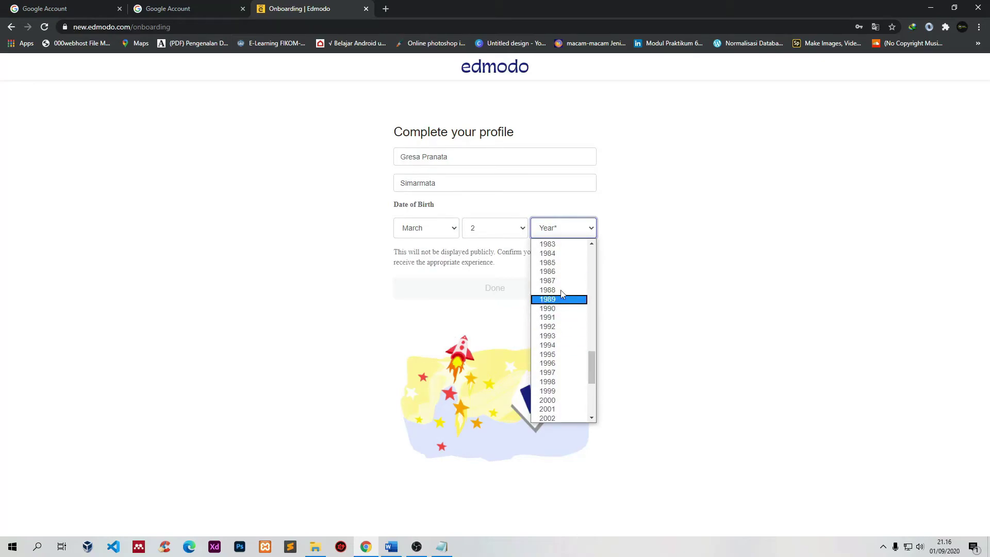
click(562, 355)
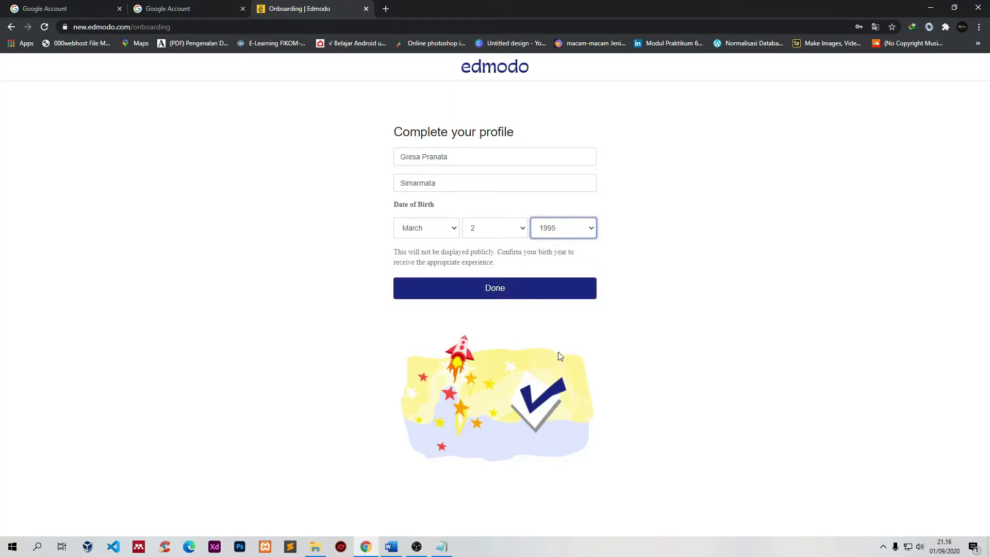
click(514, 290)
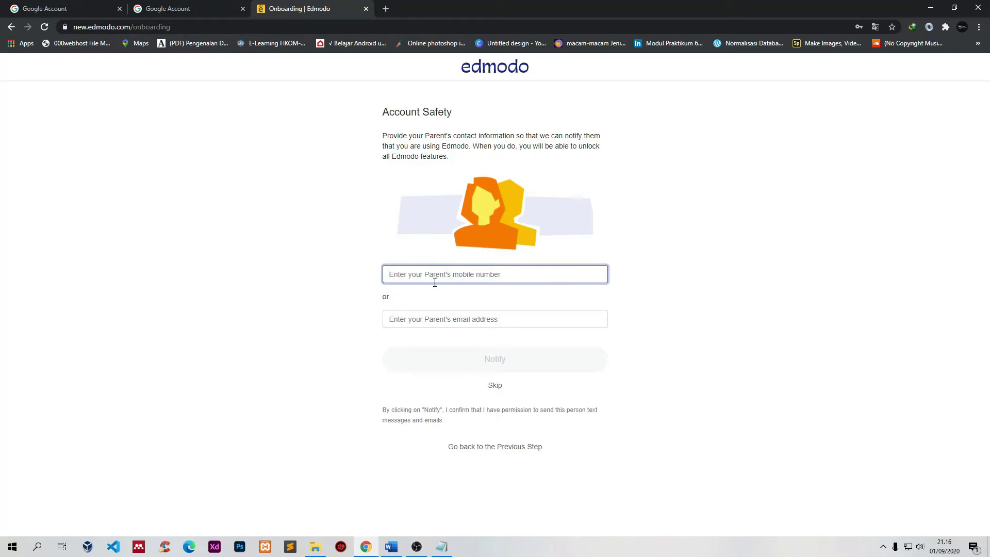
Step: Skip Account Safety, leaving the parent's mobile number and e-mail fields empty
click(431, 297)
click(448, 276)
click(494, 325)
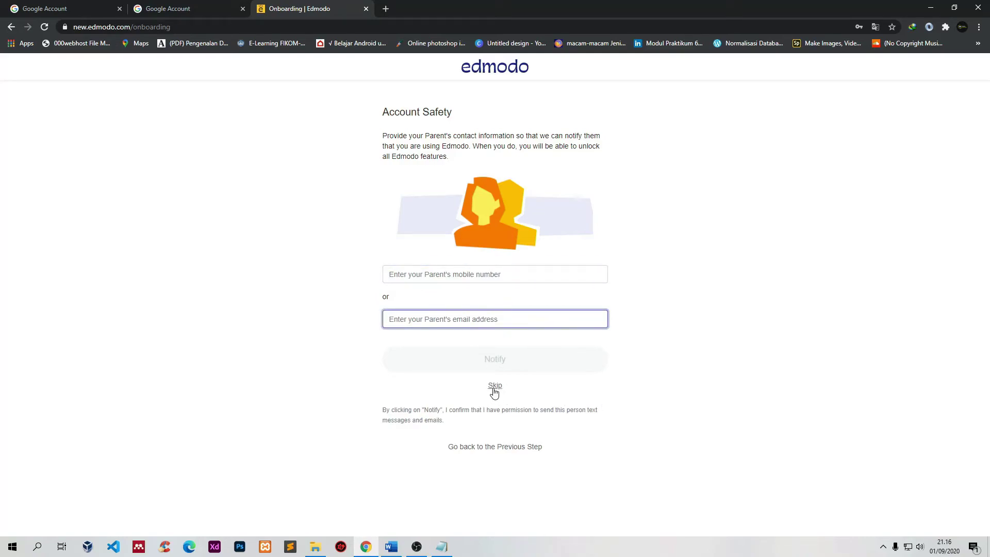
click(493, 388)
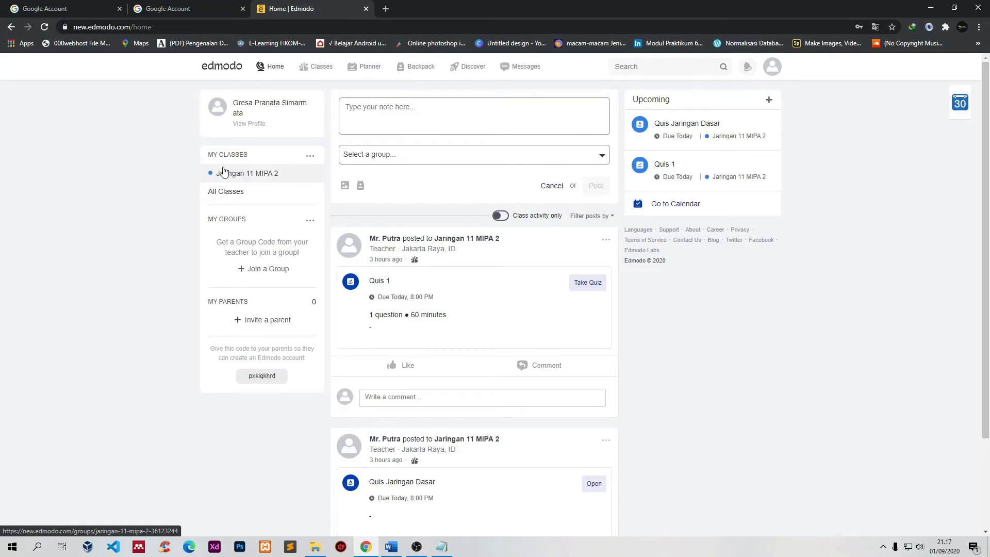
Step: Open Jaringan 11 MIPA 2 and compare its heading with the code noted in Notepad
click(245, 175)
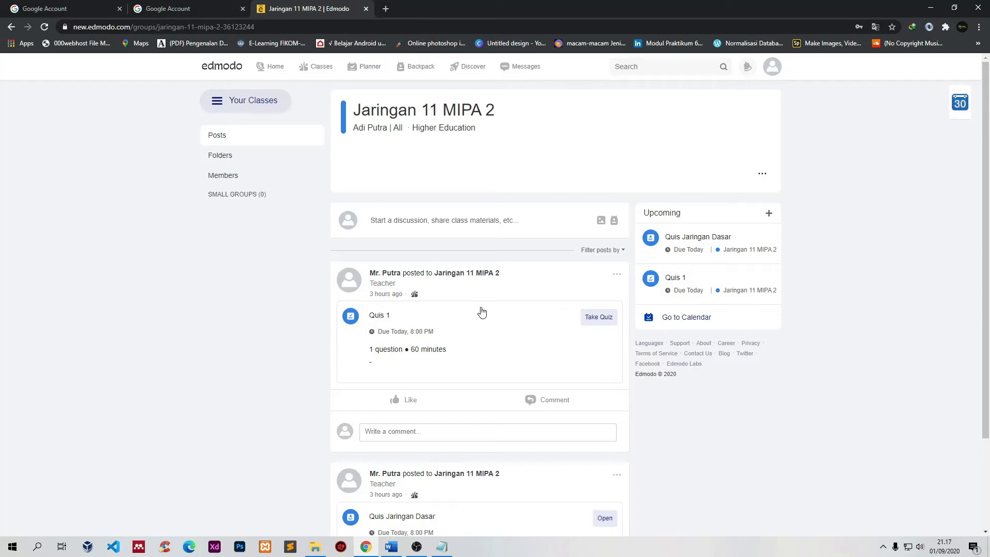
drag(503, 109, 361, 107)
click(384, 170)
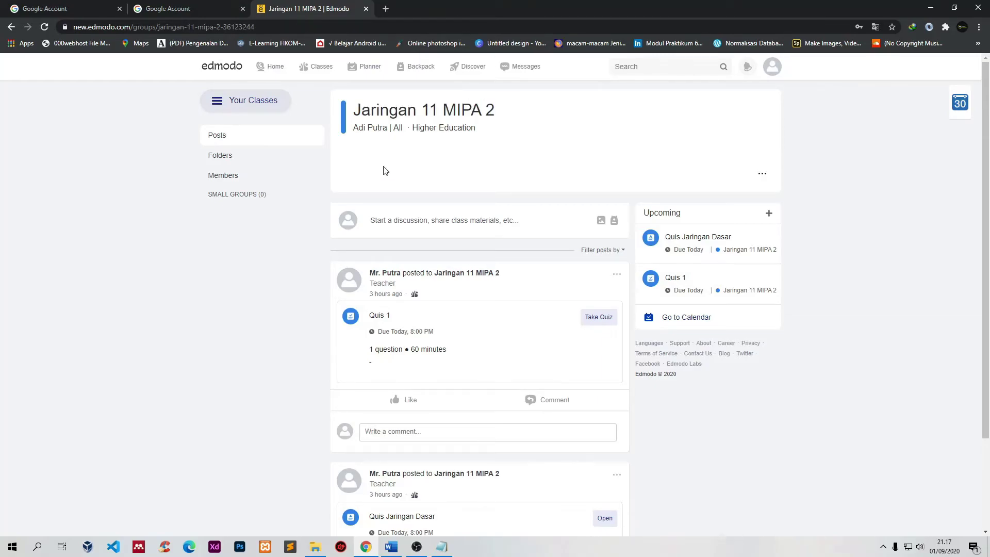
click(441, 546)
click(410, 200)
drag(409, 200, 320, 196)
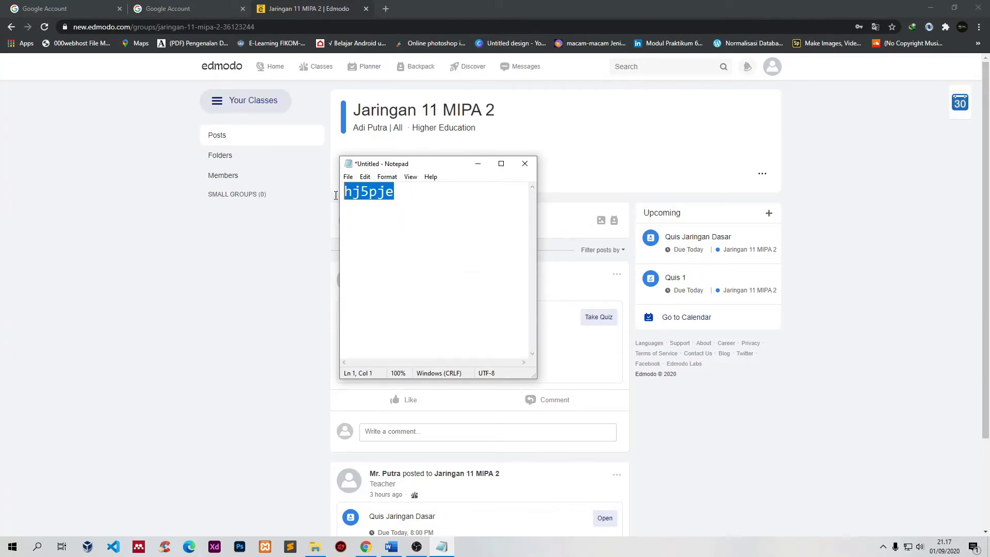
click(410, 199)
drag(411, 200, 291, 195)
Step: Hide Notepad, look over the class's quizzes, and return to My Classes
click(478, 163)
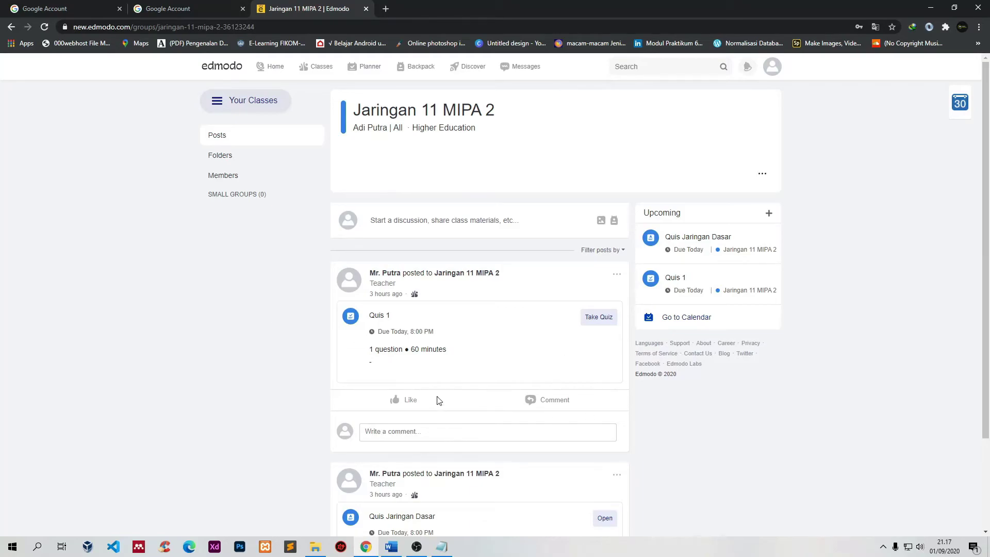
scroll(437, 400, down, 3)
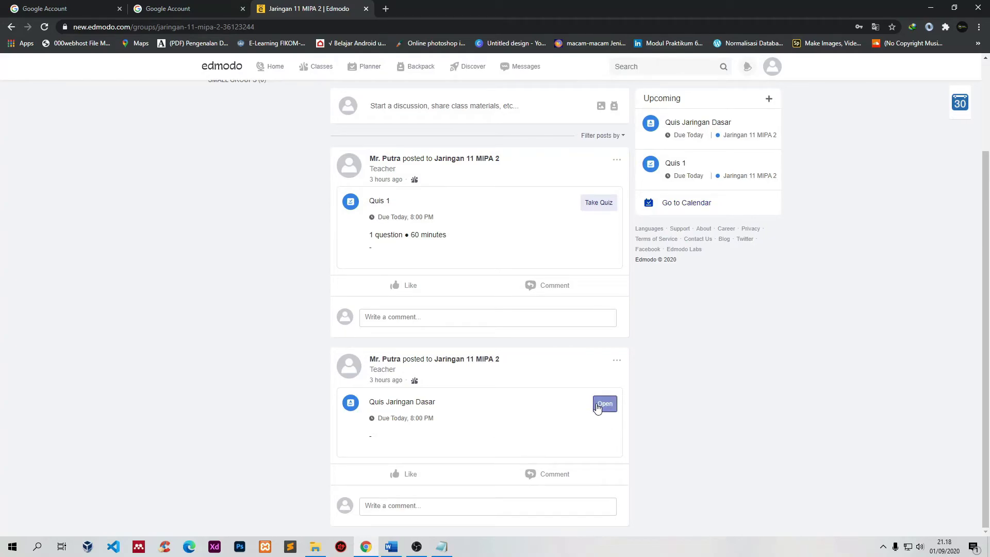
scroll(117, 343, up, 3)
click(316, 67)
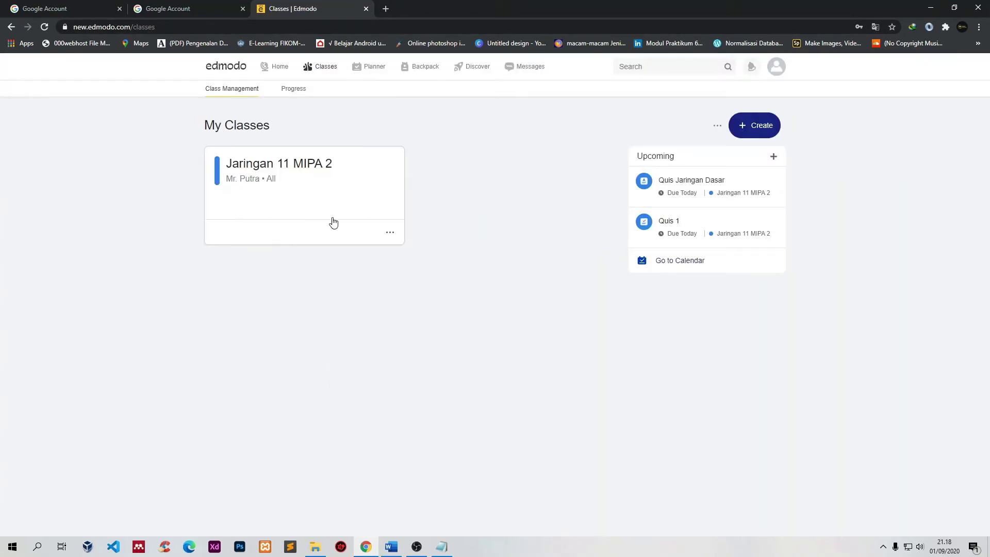
Step: Open Quis Jaringan Dasar in Jaringan 11 MIPA 2 and check its past-due lock message
click(293, 197)
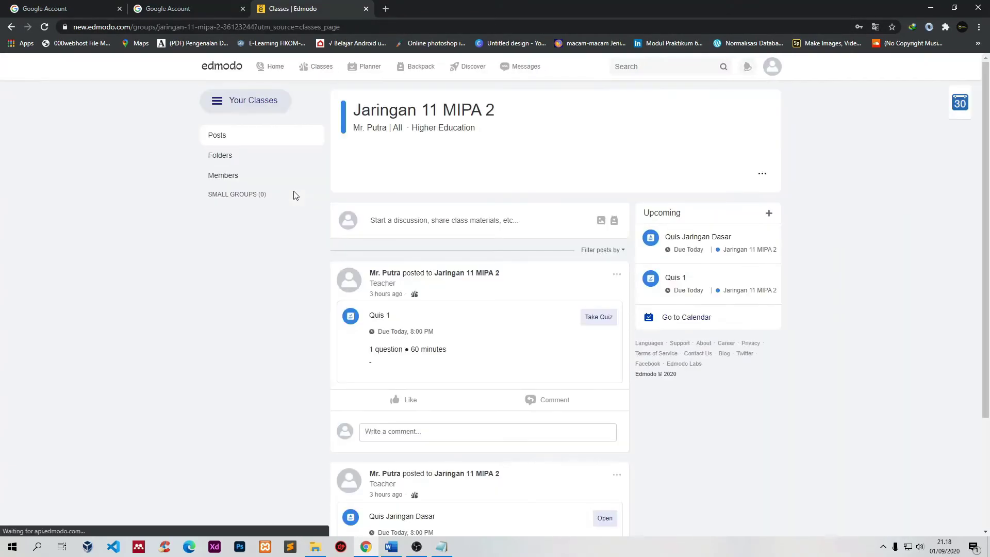
scroll(664, 412, down, 3)
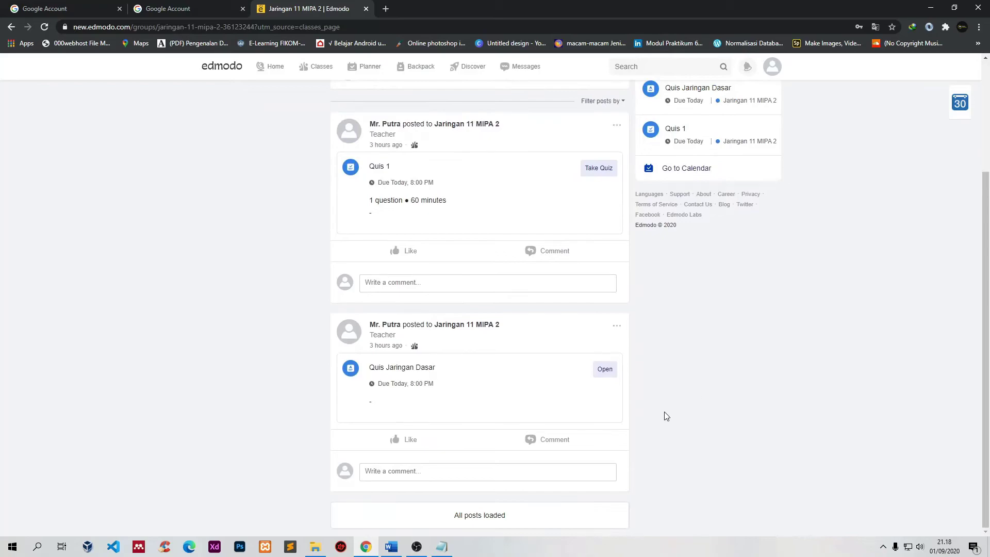
click(605, 370)
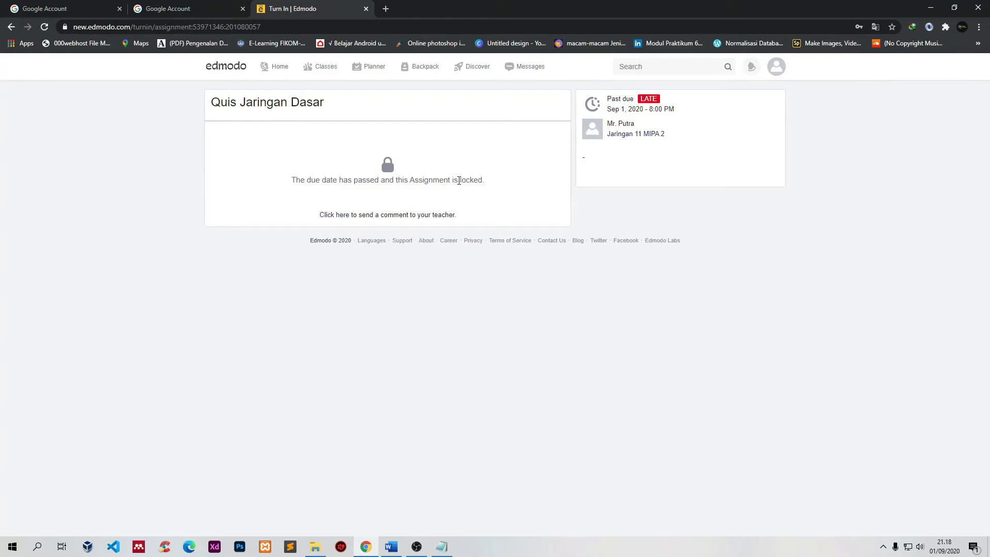
drag(496, 183, 269, 184)
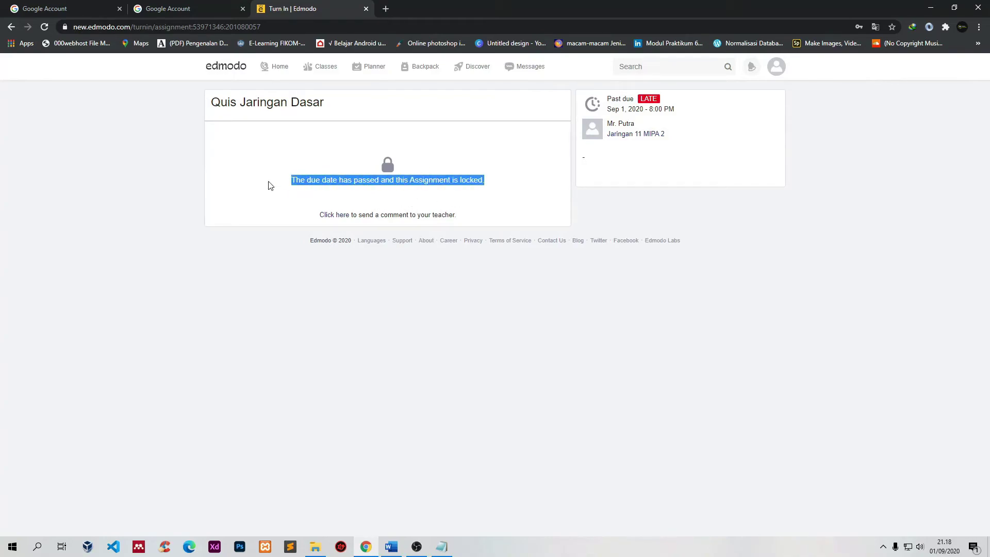
click(275, 223)
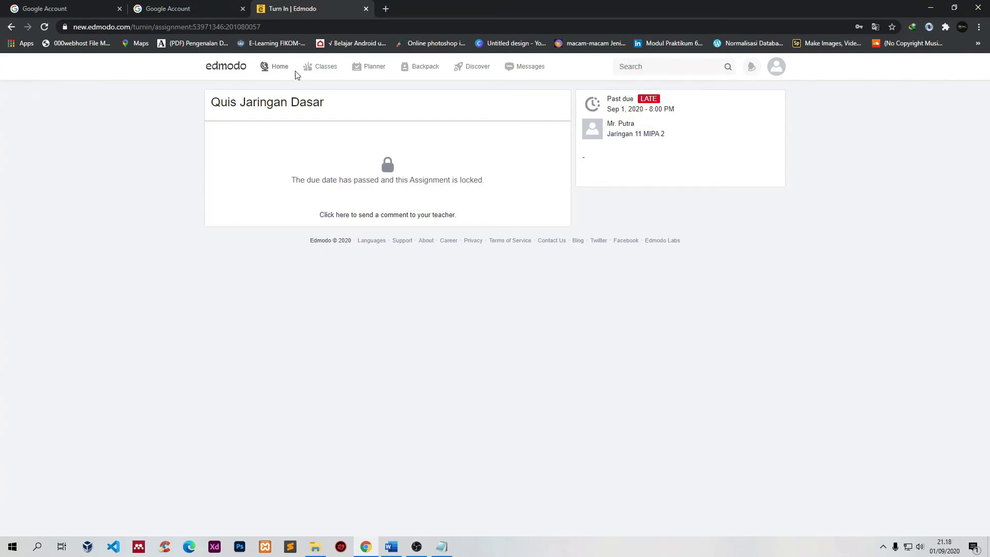
Step: Try to take Quis 1 in Jaringan 11 MIPA 2 and read its locked-quiz message
click(330, 71)
click(293, 194)
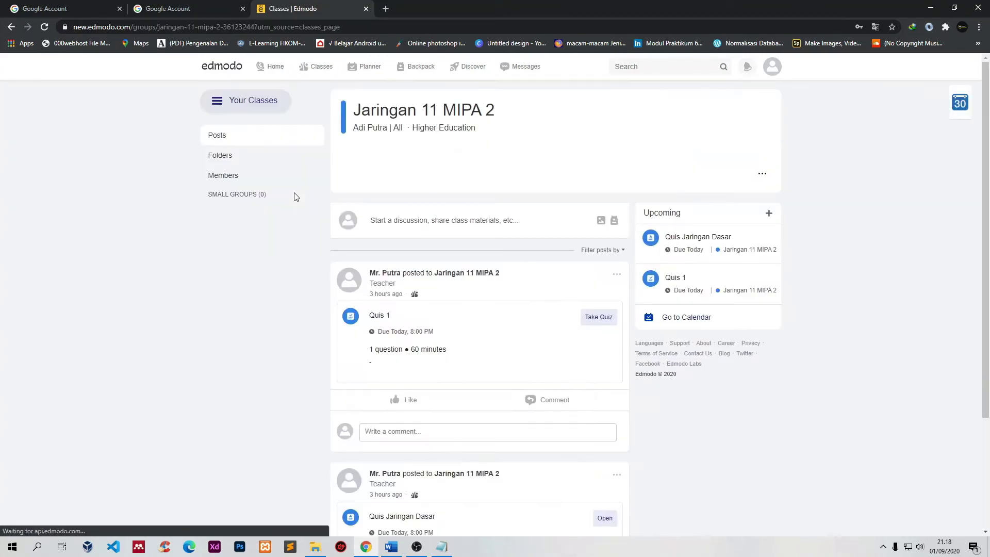
scroll(499, 287, down, 2)
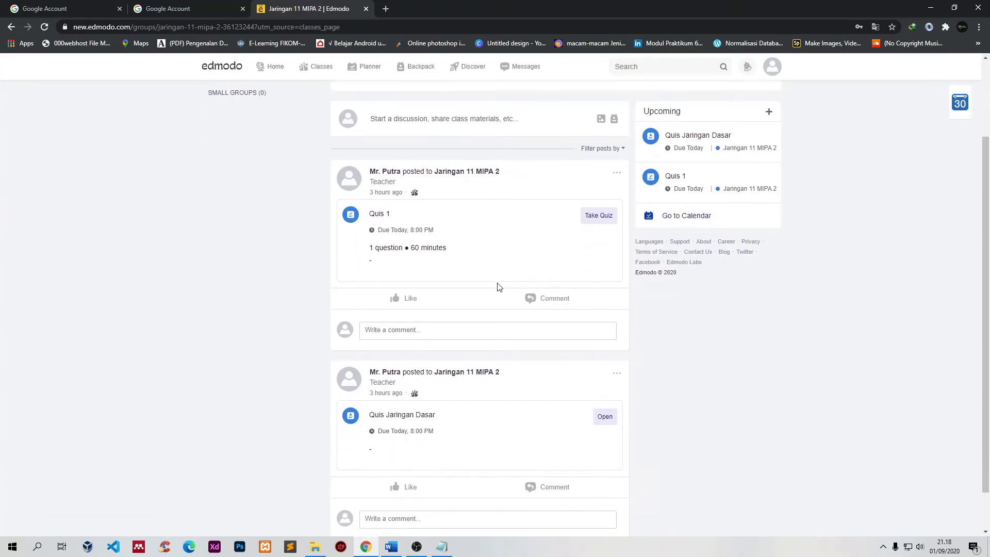
click(599, 216)
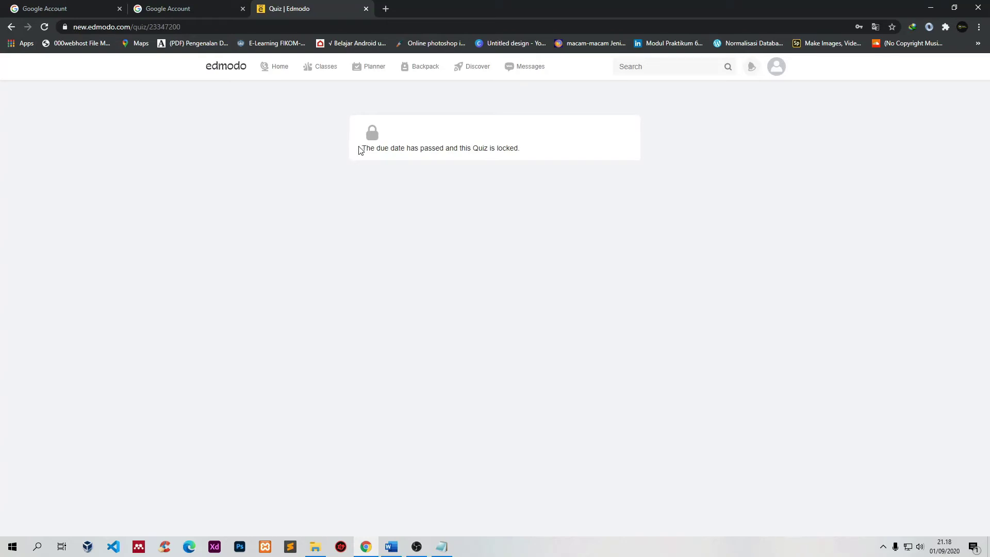
drag(367, 149, 409, 150)
drag(477, 150, 364, 149)
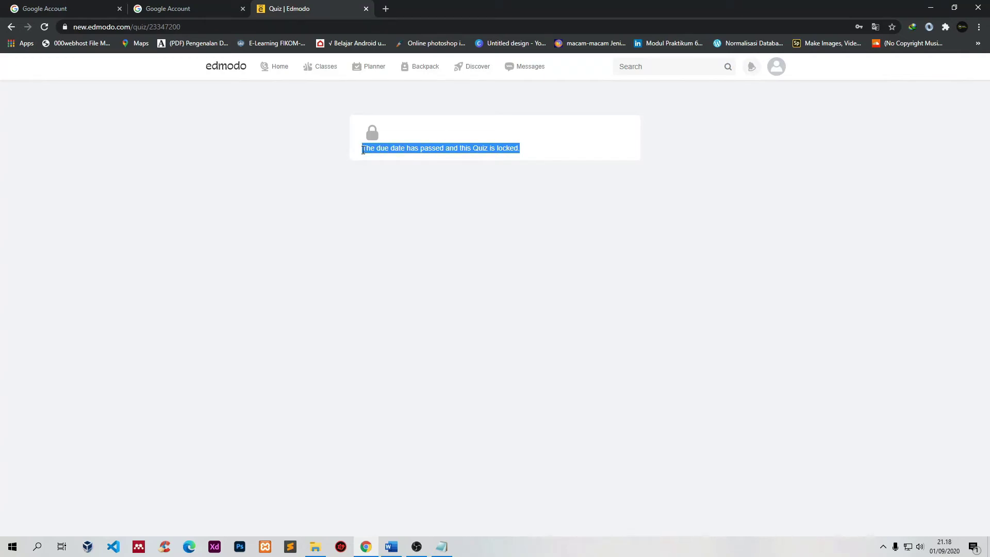
drag(537, 151, 358, 155)
Step: Go back to the Jaringan 11 MIPA 2 class page via My Classes
click(323, 68)
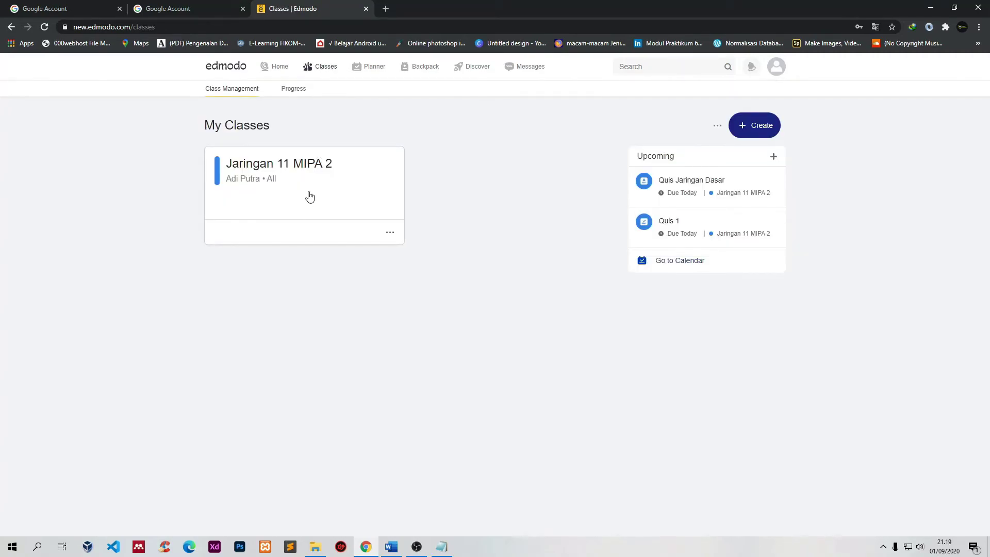
click(296, 221)
scroll(521, 312, down, 3)
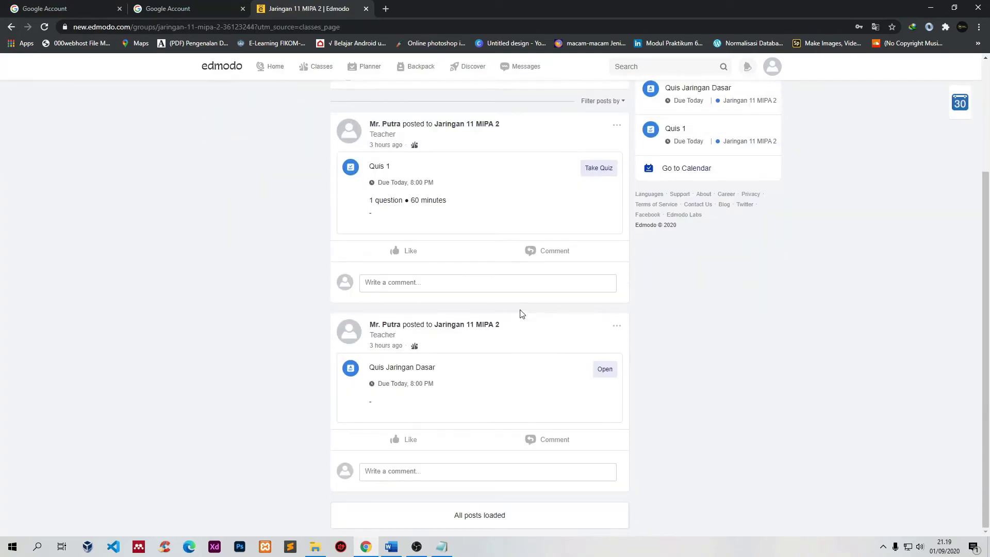
scroll(403, 393, up, 1)
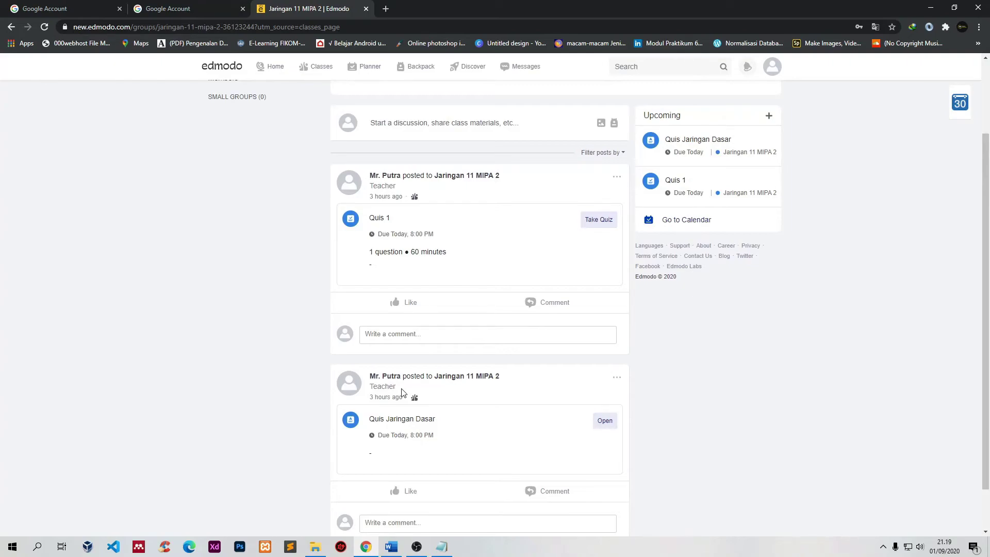
scroll(724, 138, up, 2)
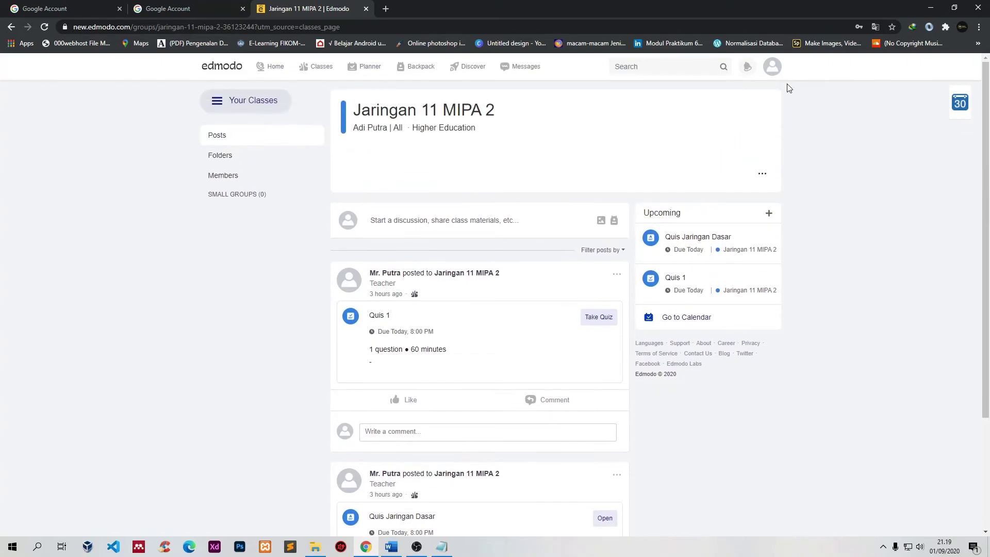
Step: Log out of the student account and enter the teacher's login e-mail and password
click(772, 67)
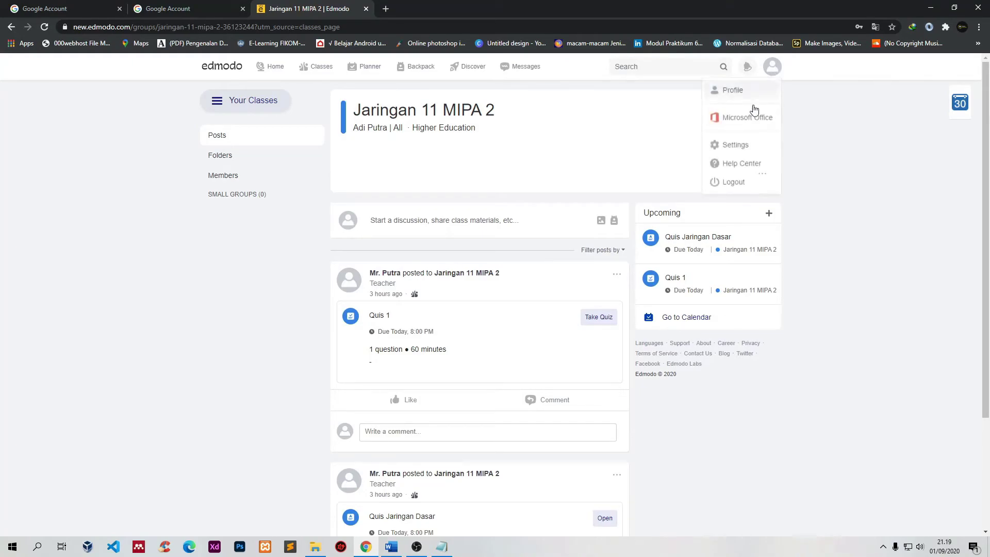
click(732, 184)
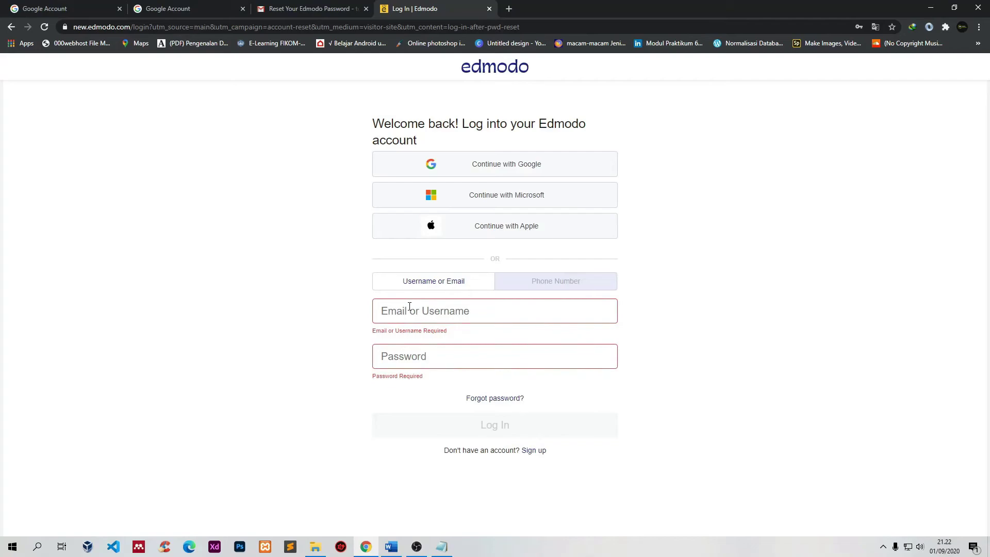
click(405, 305)
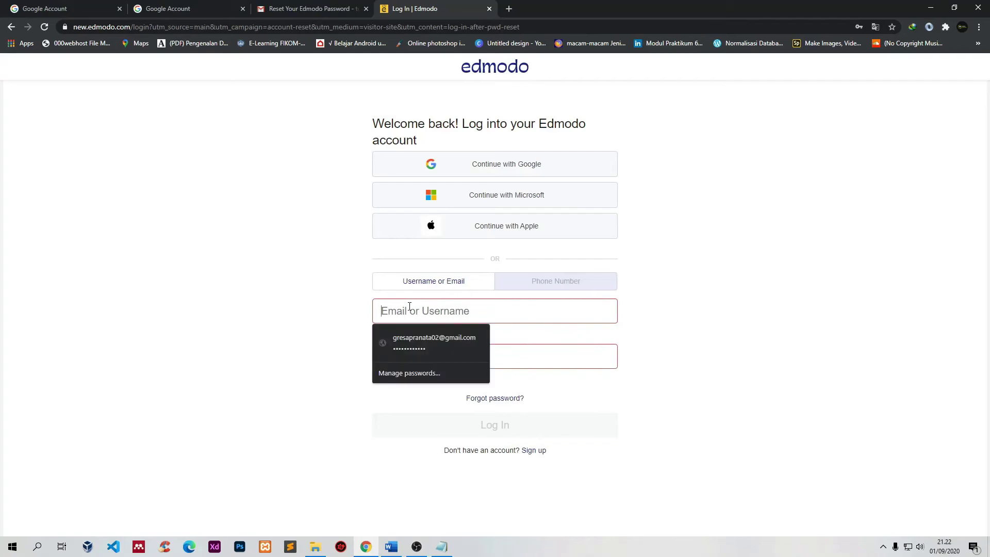
key(ctrl+v)
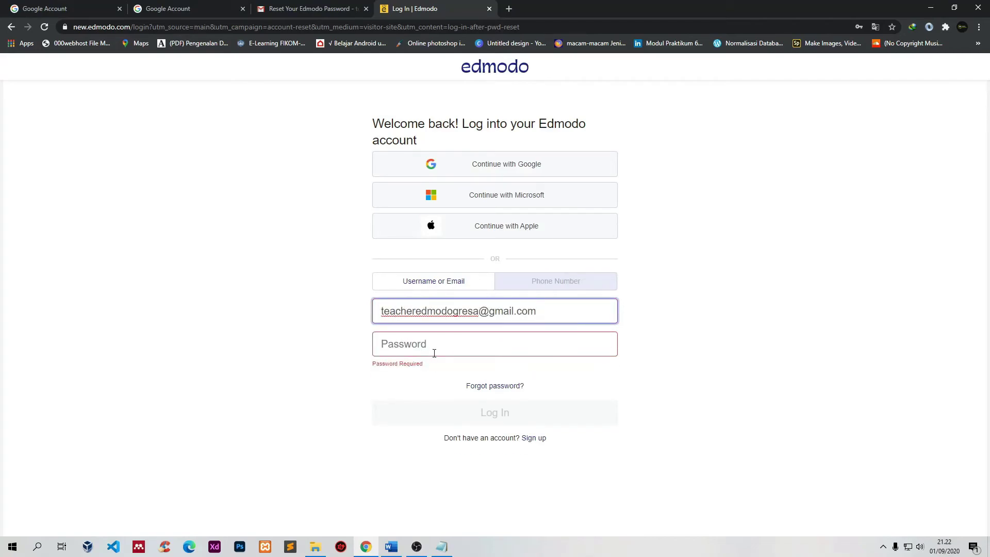
click(434, 351)
text(••)
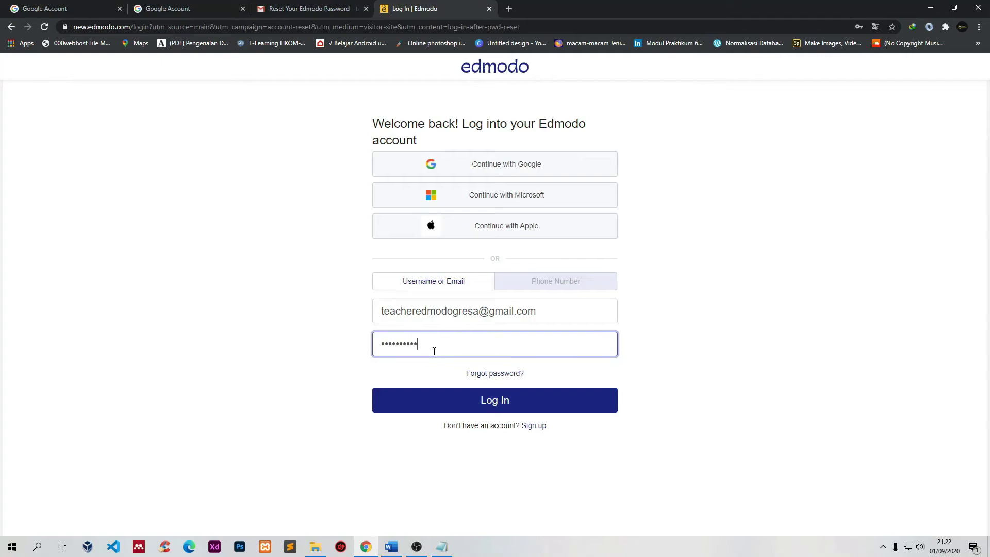
Step: Log in, save the password in Chrome, and open the Jaringan 11 MIPA 2 class
key(Return)
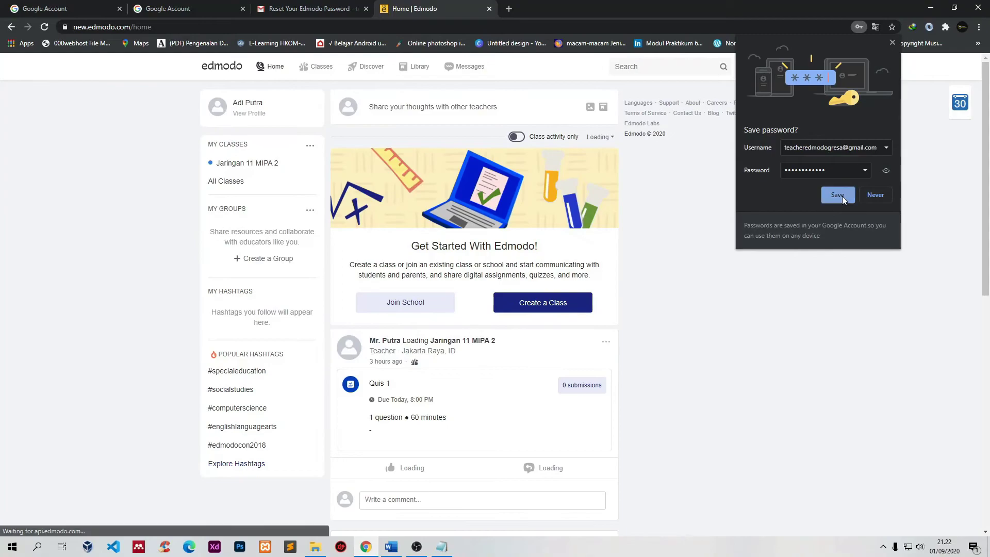
click(838, 196)
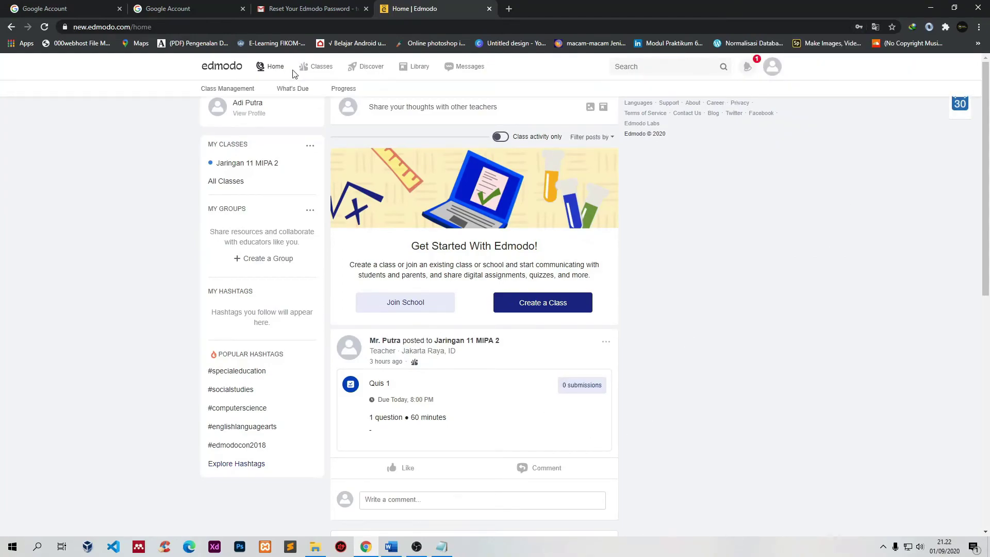
click(260, 166)
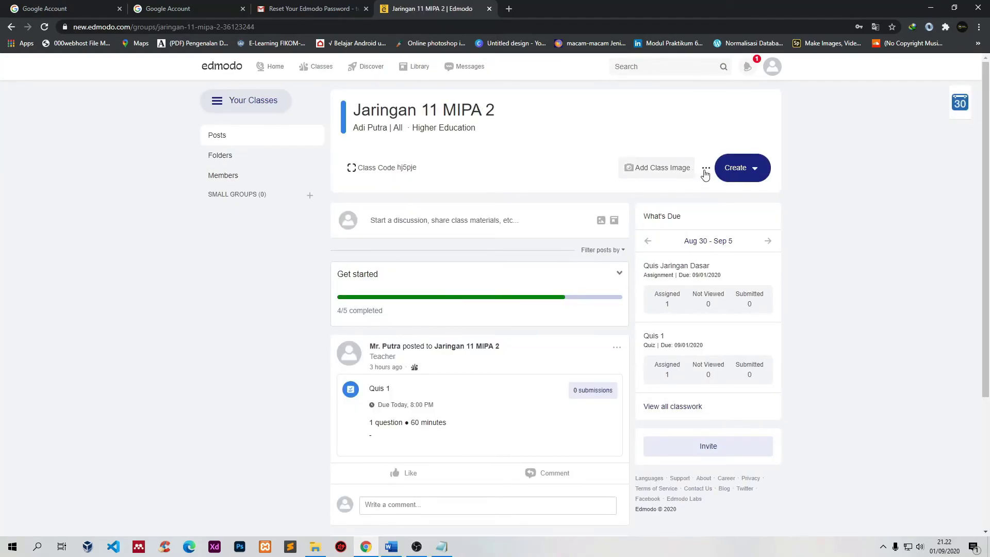
Step: Start a new assignment titled 'Setting Konfigurasi IP'
click(755, 173)
mouse_move(751, 210)
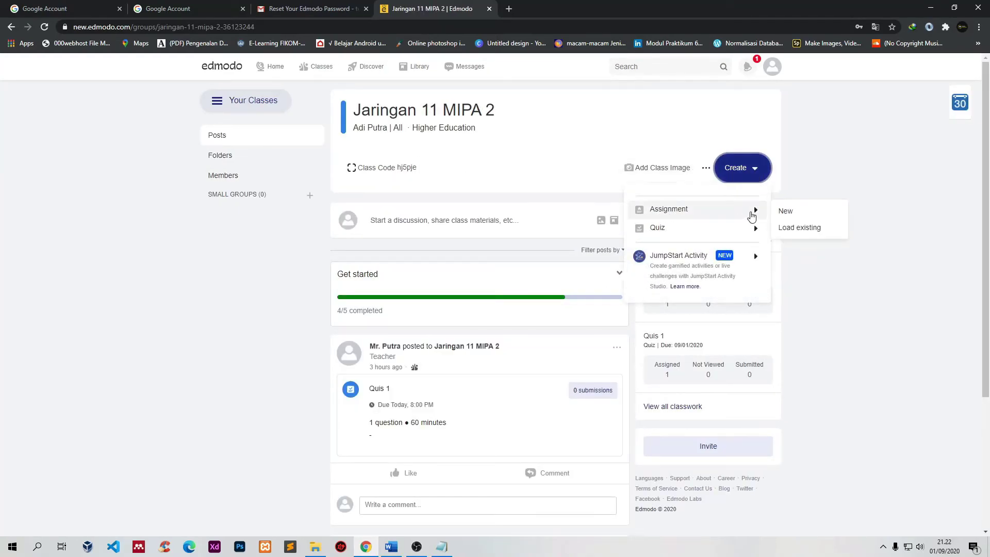
click(786, 212)
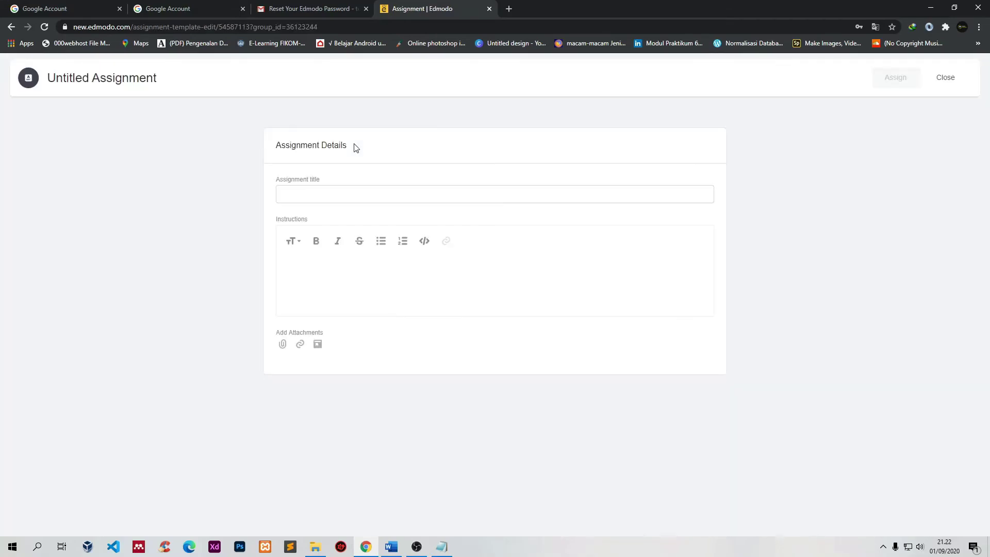
click(316, 193)
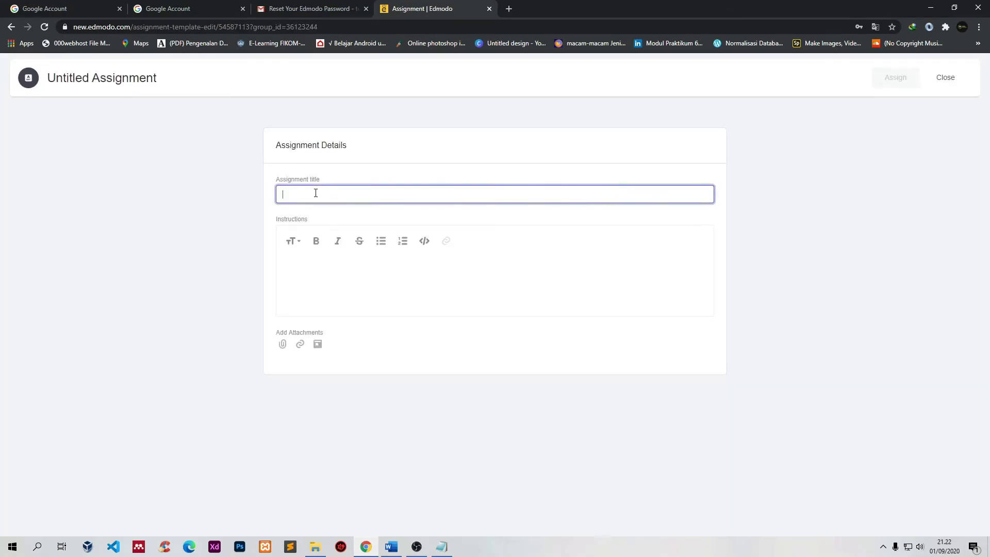
text(Tugas)
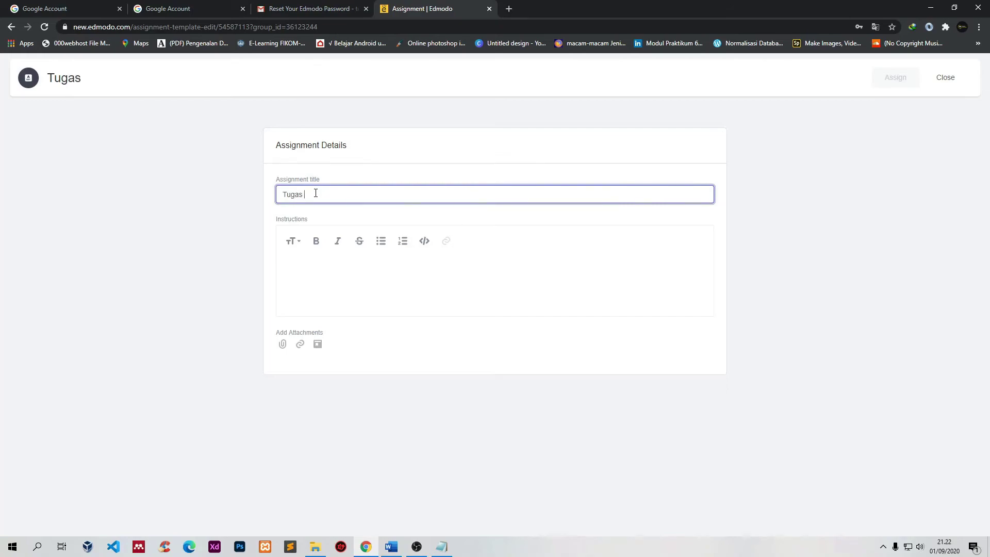
key(BackSpace)
key(BackSpace)
key(BackSpace)
key(BackSpace)
key(BackSpace)
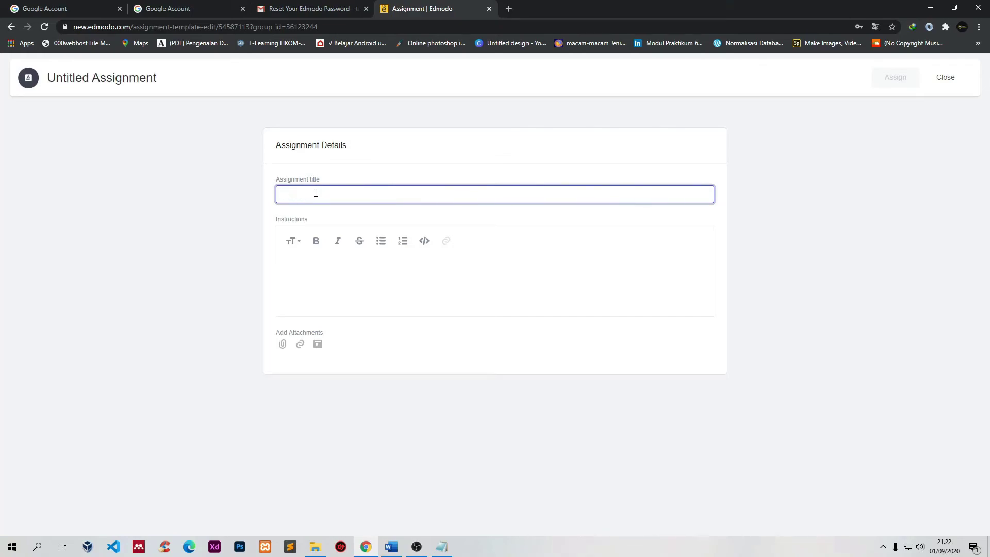
text(Setting )
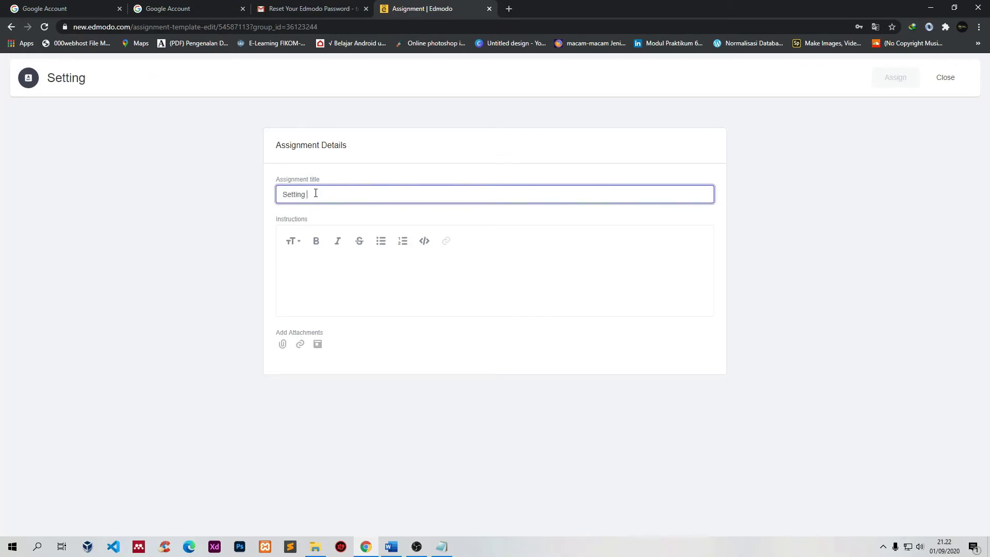
text(Konfig)
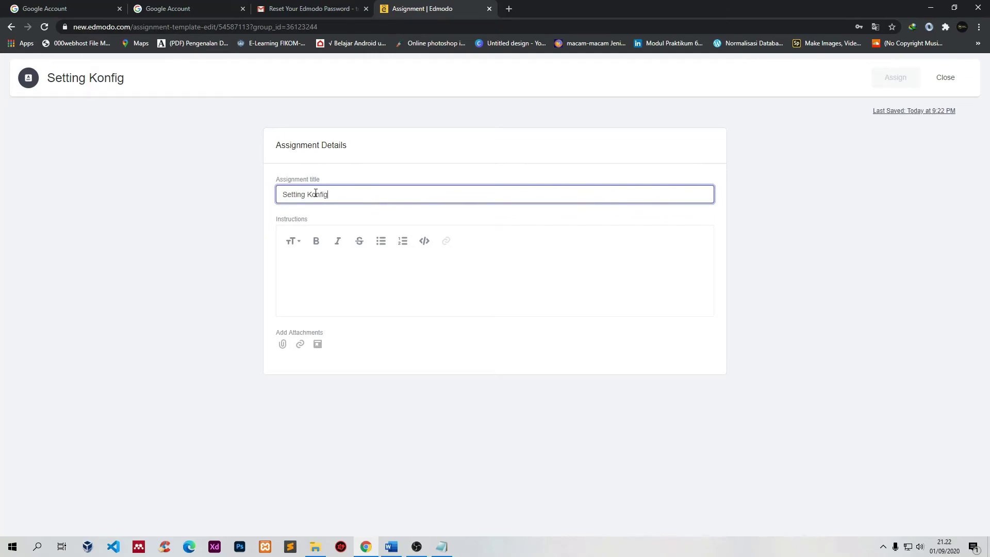
text(urasi IP)
Step: Enter 'Your instructions' as the instructions and bring up the assign options
click(343, 286)
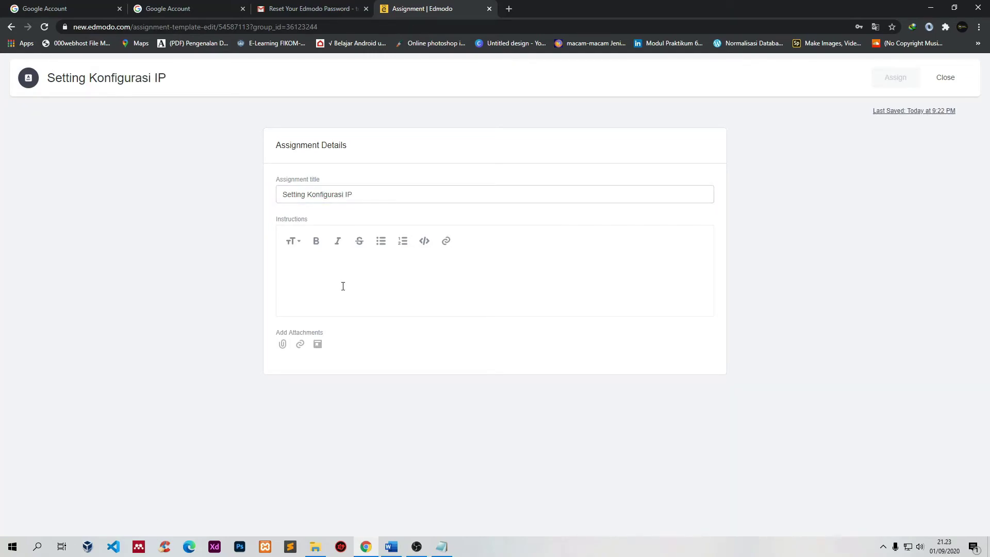
text(ylO)
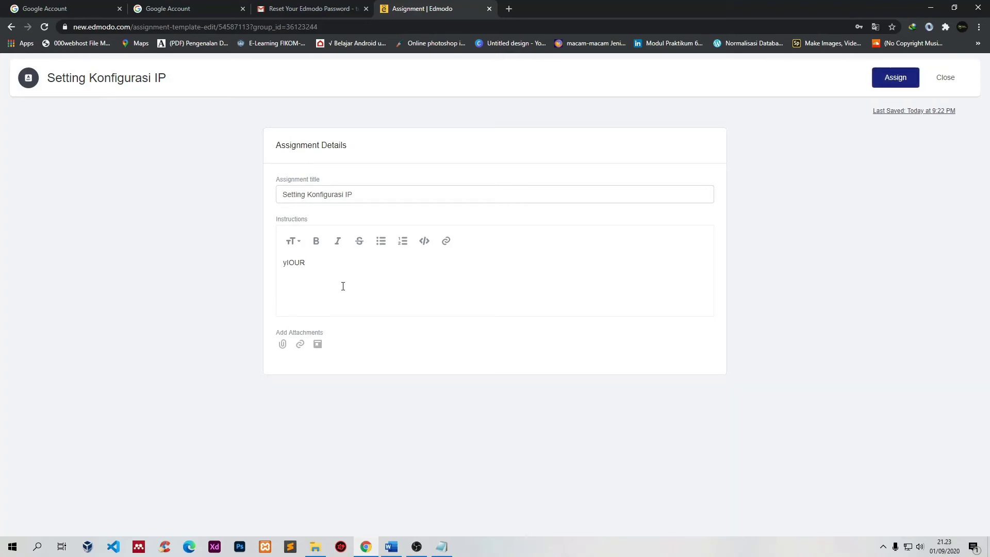
key(BackSpace)
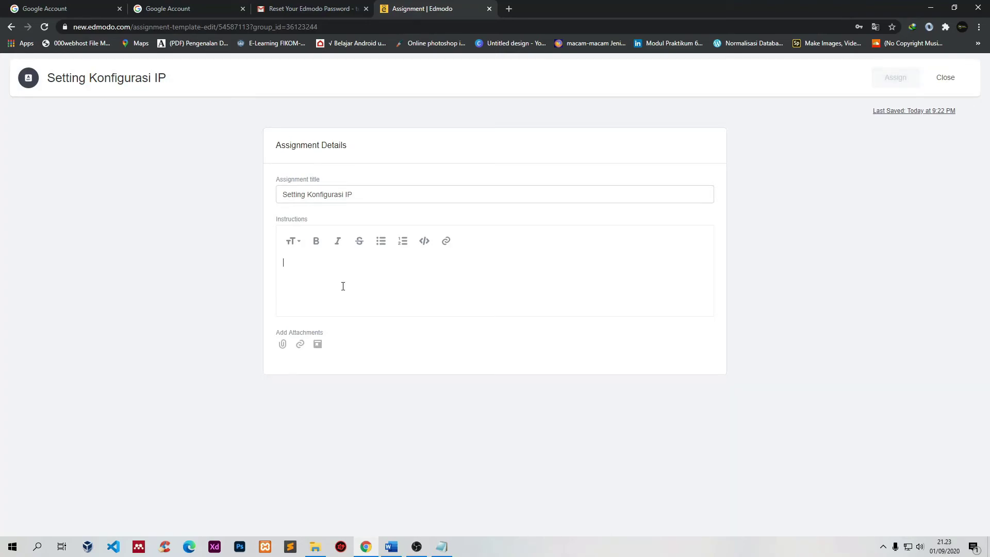
text(Your i)
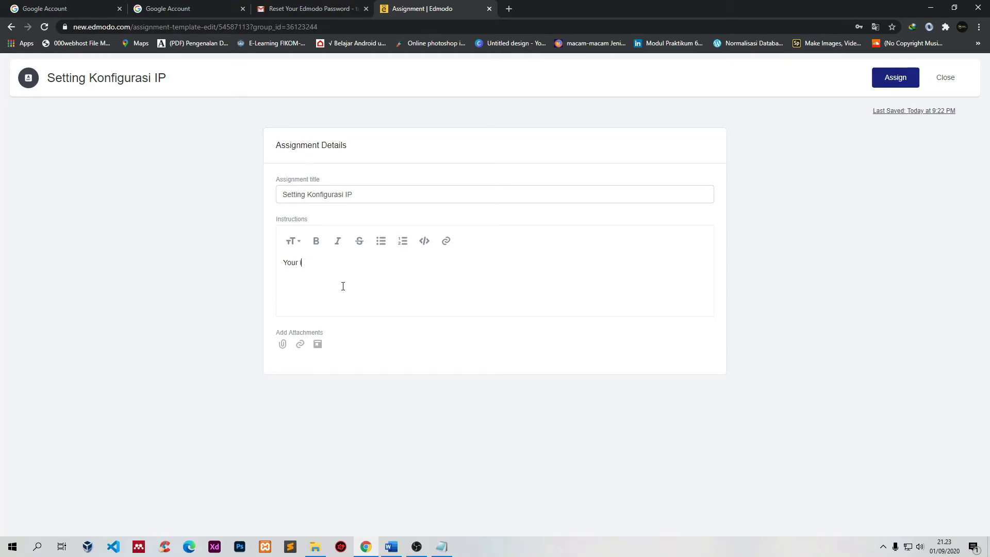
text(nstructions)
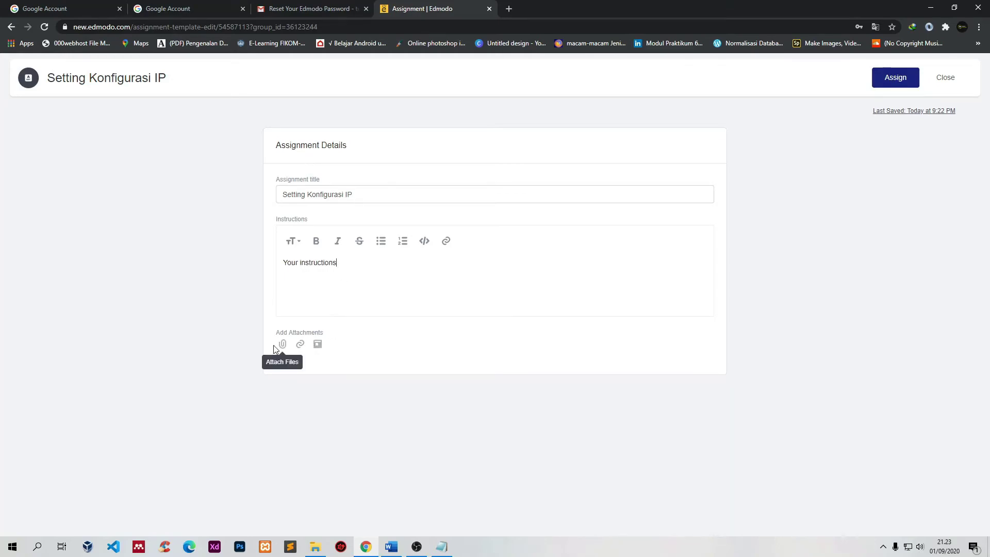
click(905, 84)
Step: Assign it to Jaringan 11 MIPA 2, due September 1, 2020 at 11:59 PM
click(440, 202)
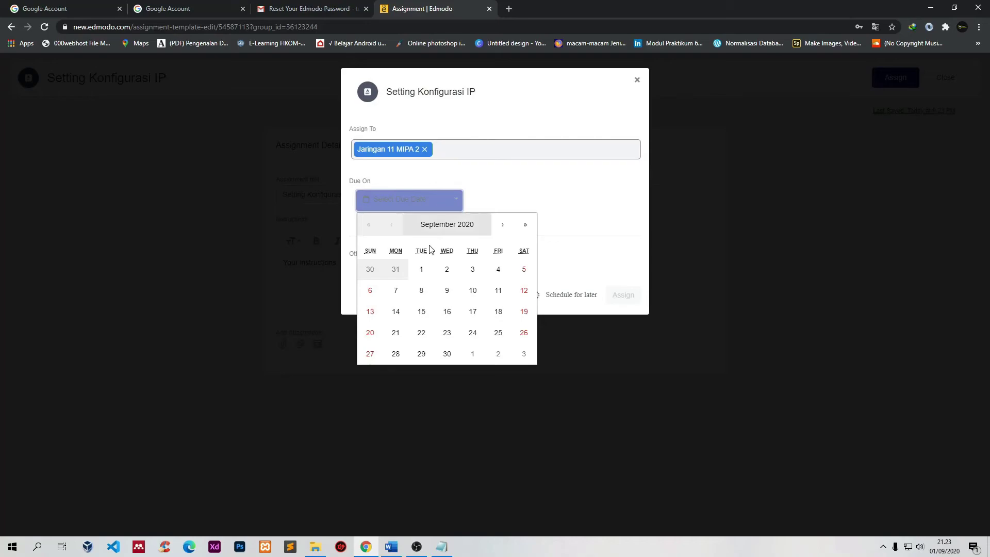
click(421, 272)
click(492, 201)
click(544, 232)
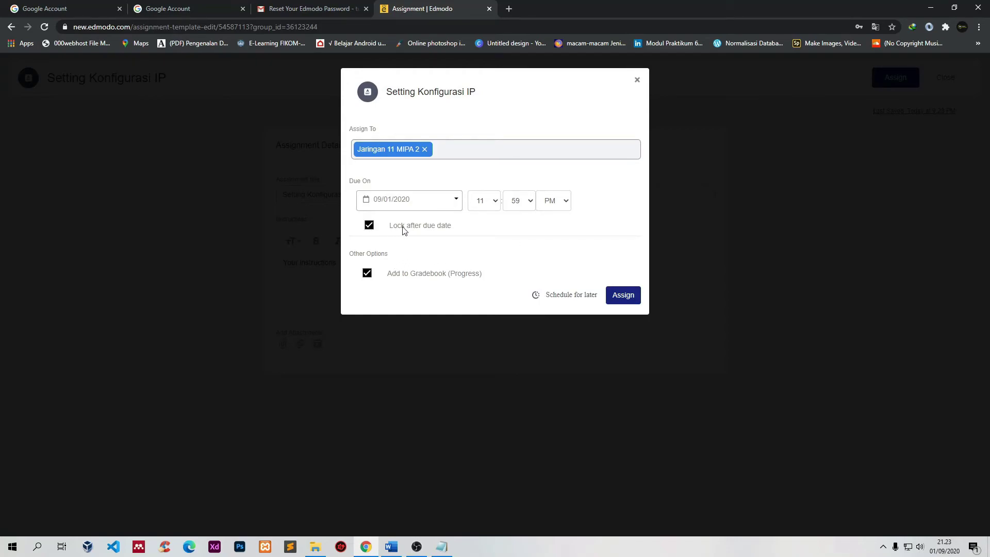
click(629, 298)
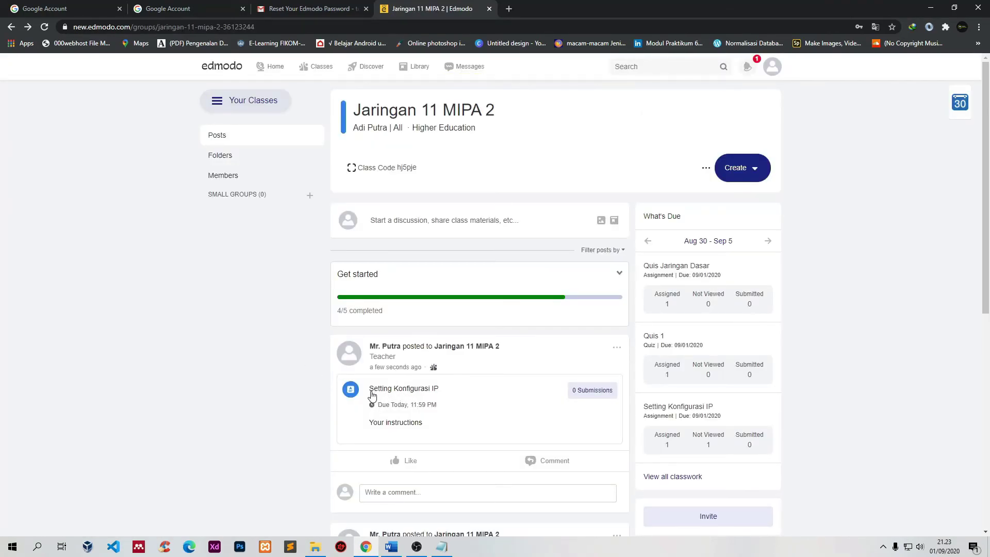
Step: Log out of the teacher account from the avatar menu
click(749, 73)
click(777, 73)
click(732, 256)
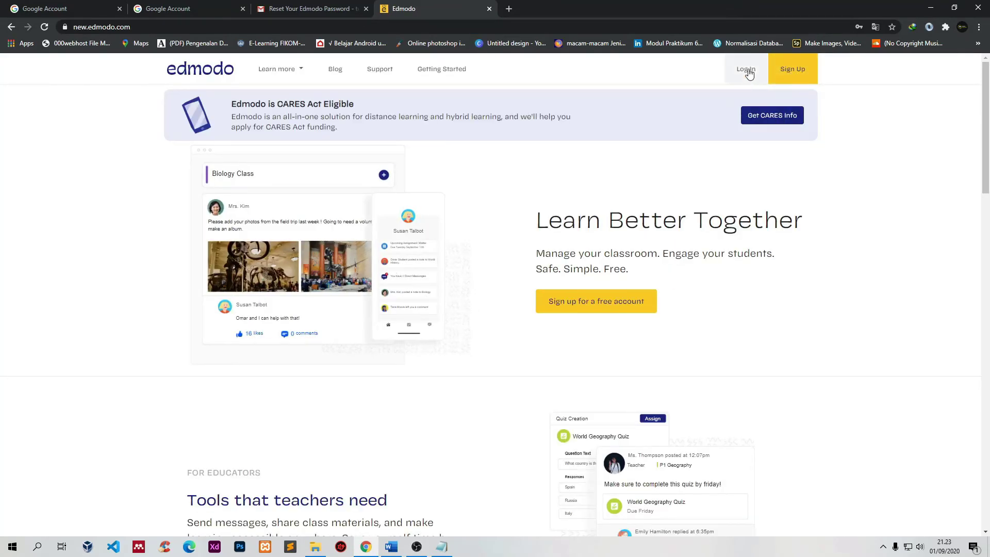
Step: Copy the student's e-mail address from the Google Account page and return to the Edmodo login page
click(746, 70)
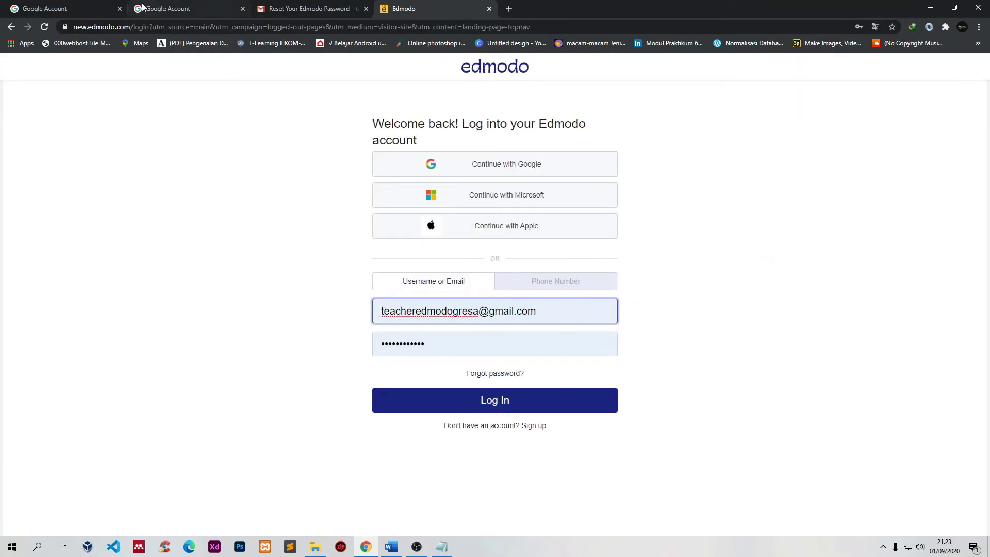
click(73, 9)
right_click(855, 165)
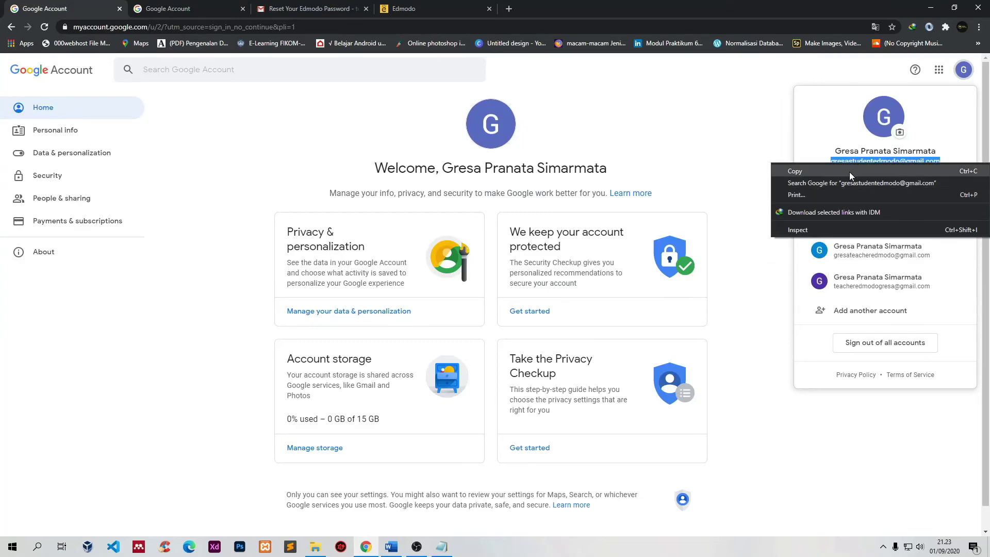
click(851, 171)
click(413, 9)
click(366, 9)
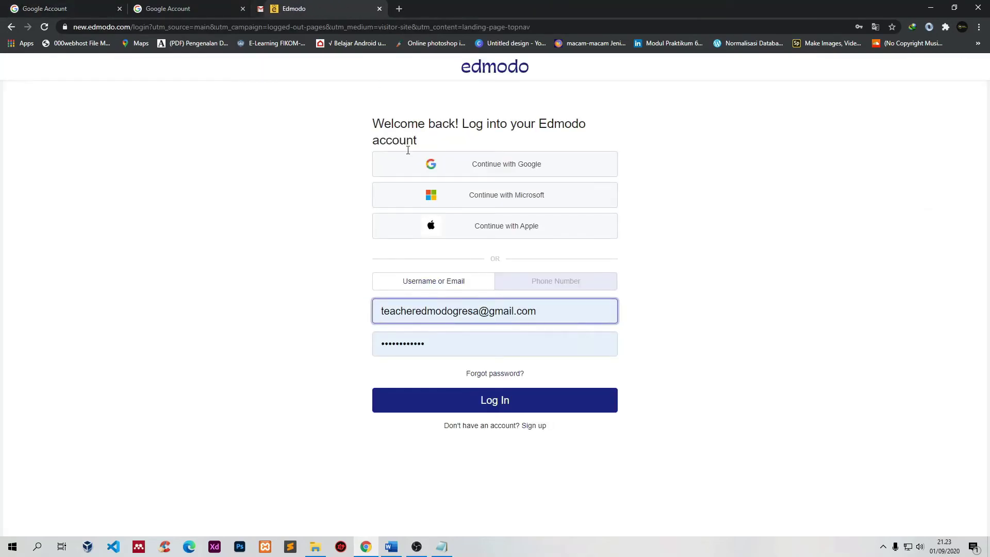
Step: Sign in with the student's e-mail and password, saving the password in the browser
drag(539, 311, 276, 303)
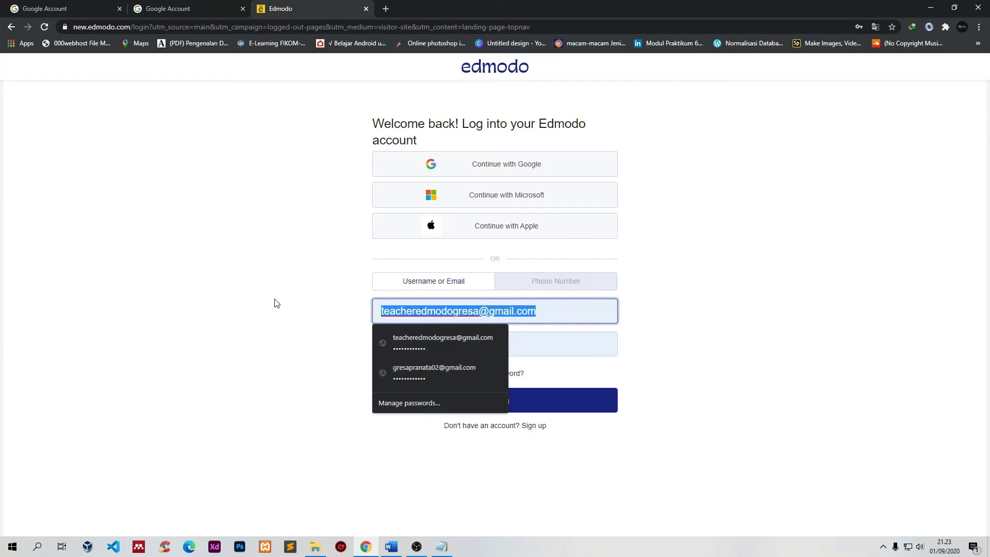
key(ctrl+v)
click(440, 344)
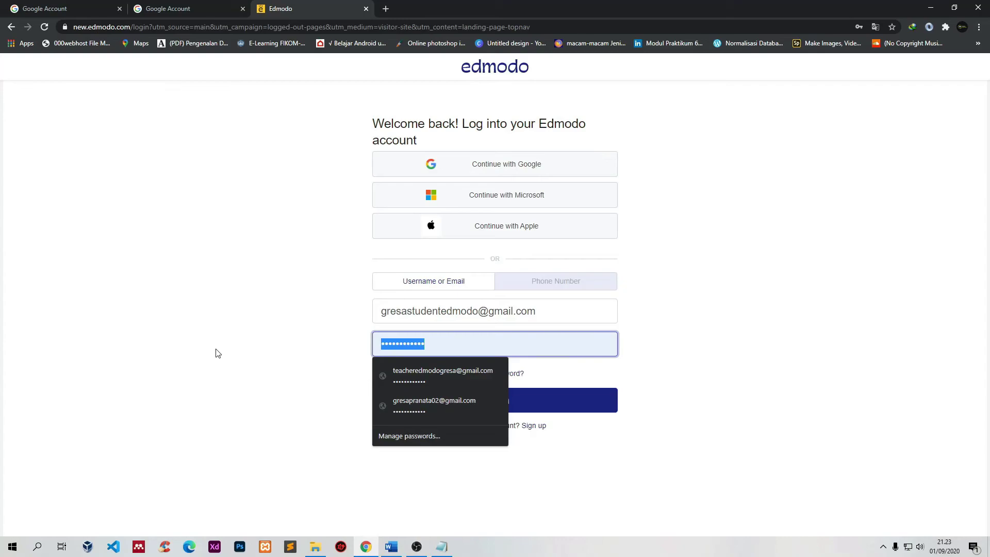
text(•)
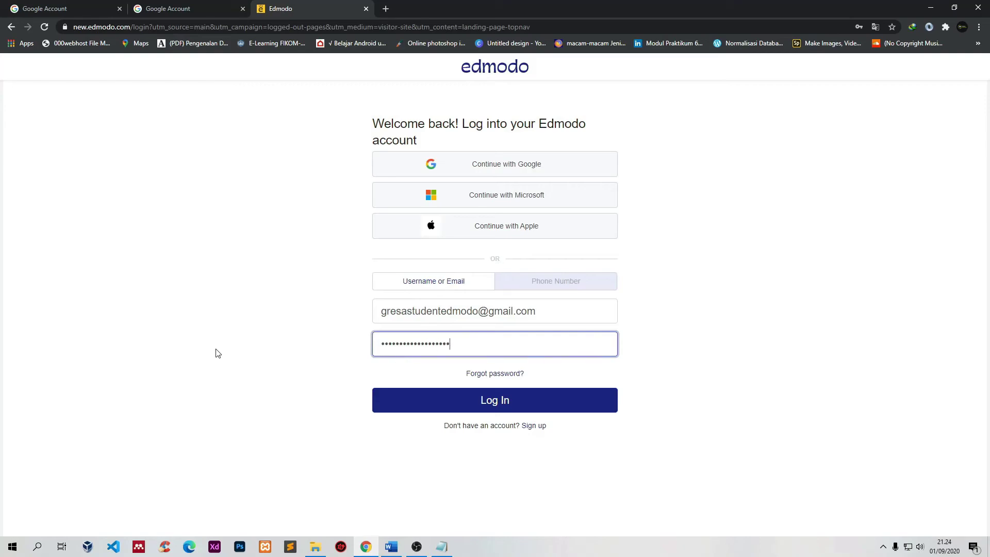
key(Return)
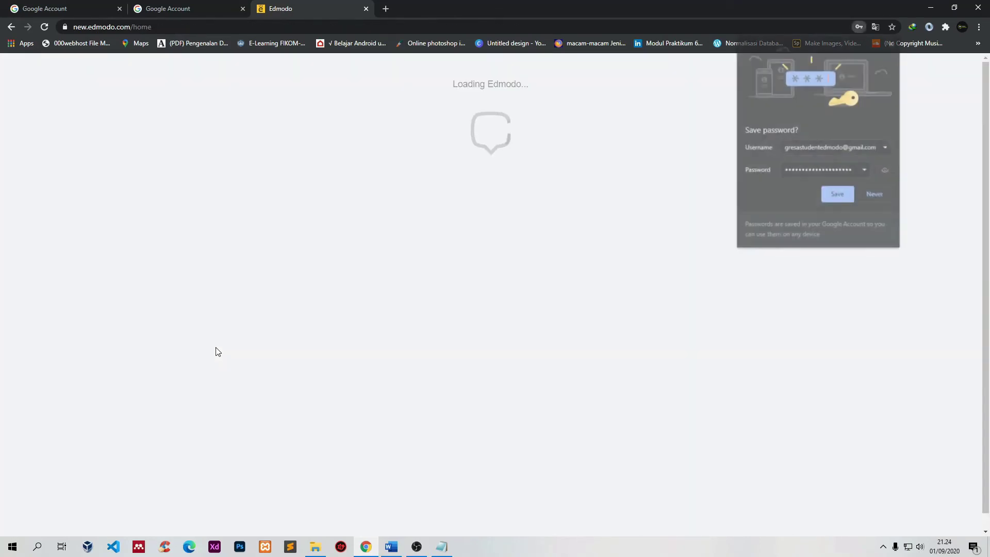
click(839, 196)
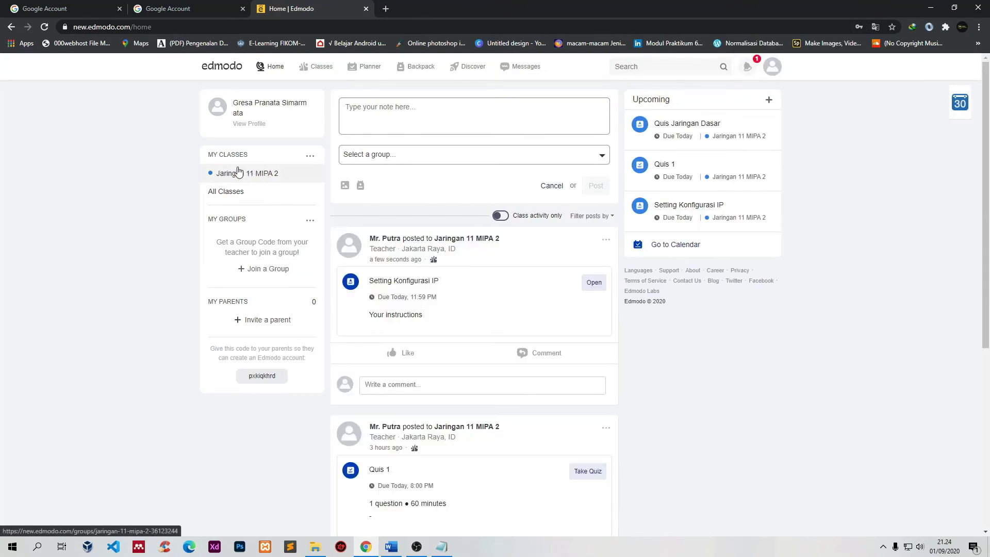
Step: Open the Jaringan 11 MIPA 2 class and the Setting Konfigurasi IP assignment post
click(258, 171)
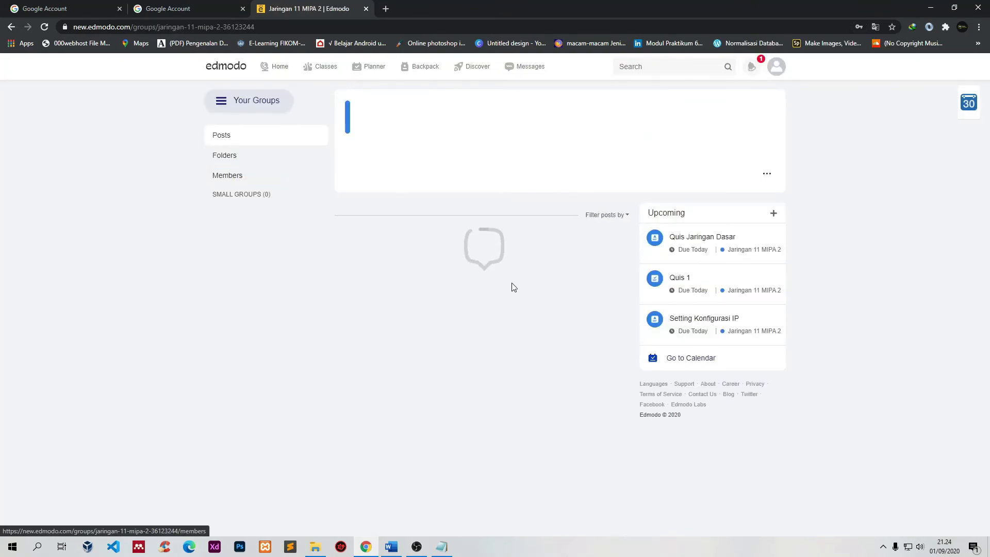
scroll(466, 292, down, 1)
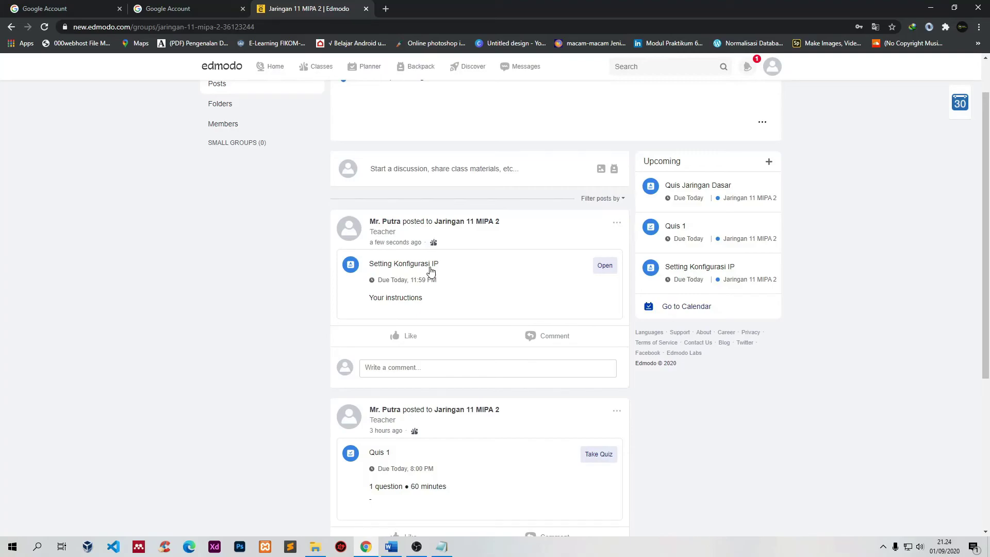
click(605, 266)
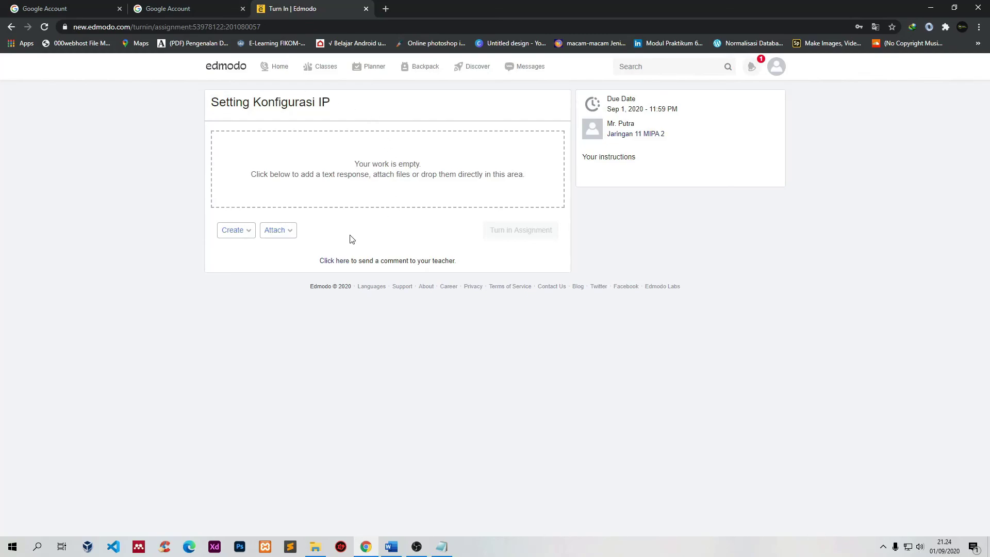
Step: Attach a File from Computer, picking the header image in the Downloads folder
click(289, 236)
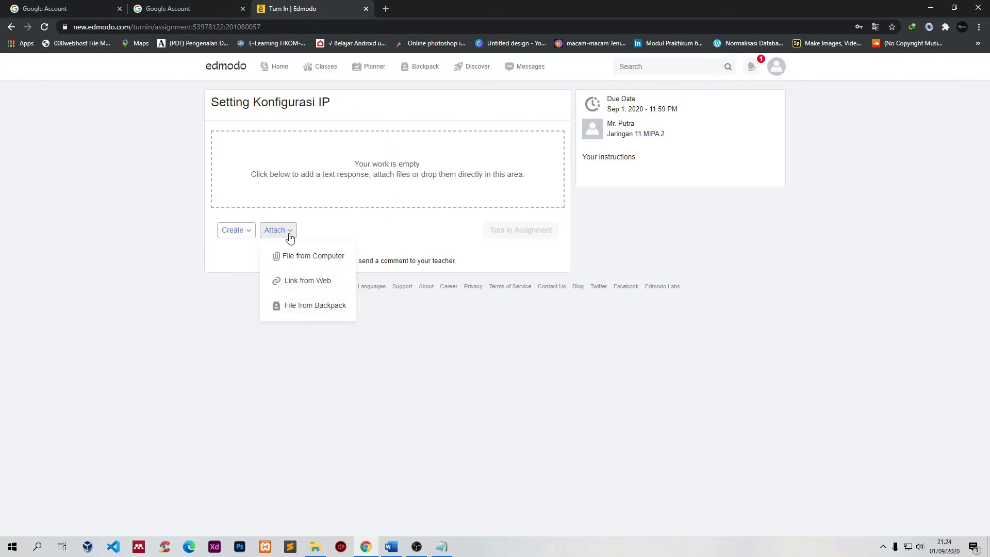
click(313, 257)
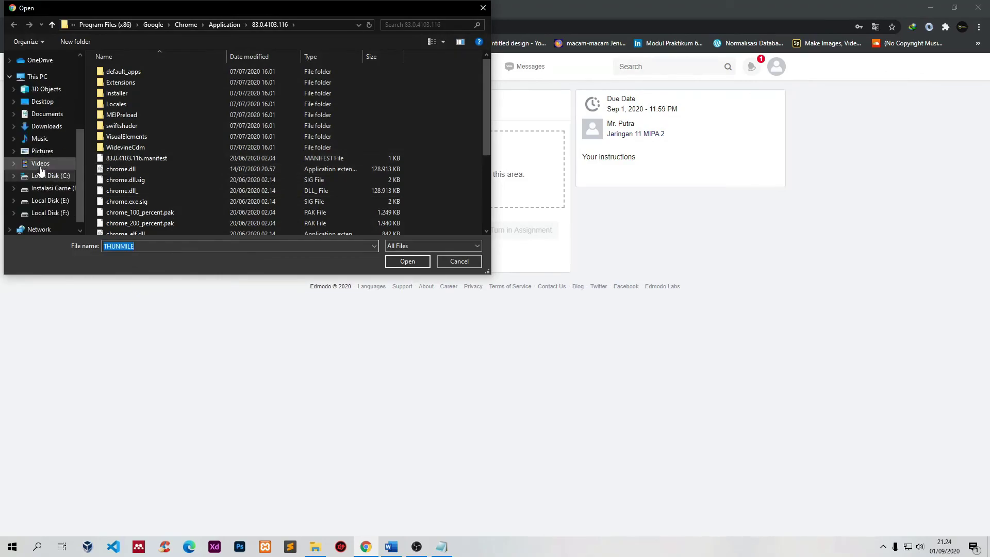
click(46, 112)
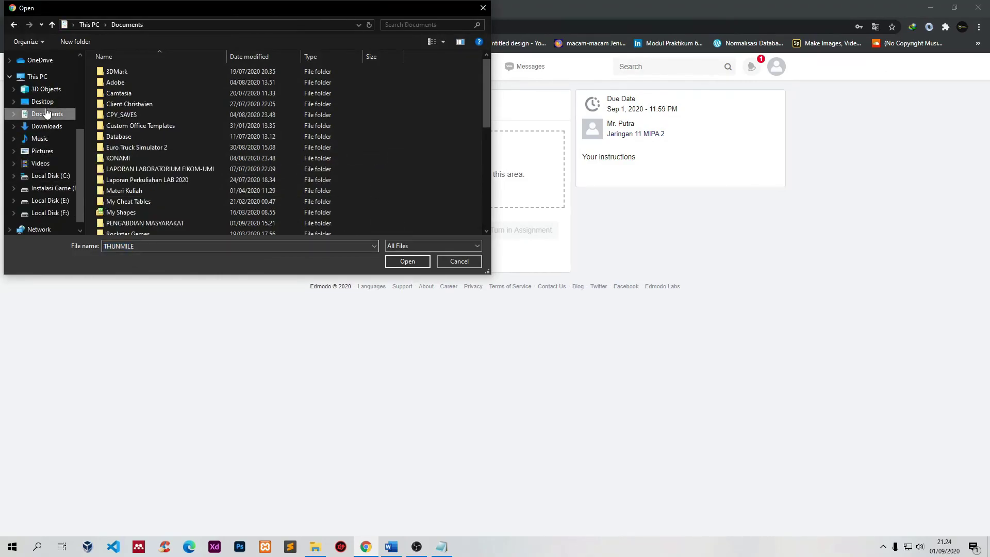
scroll(233, 207, down, 10)
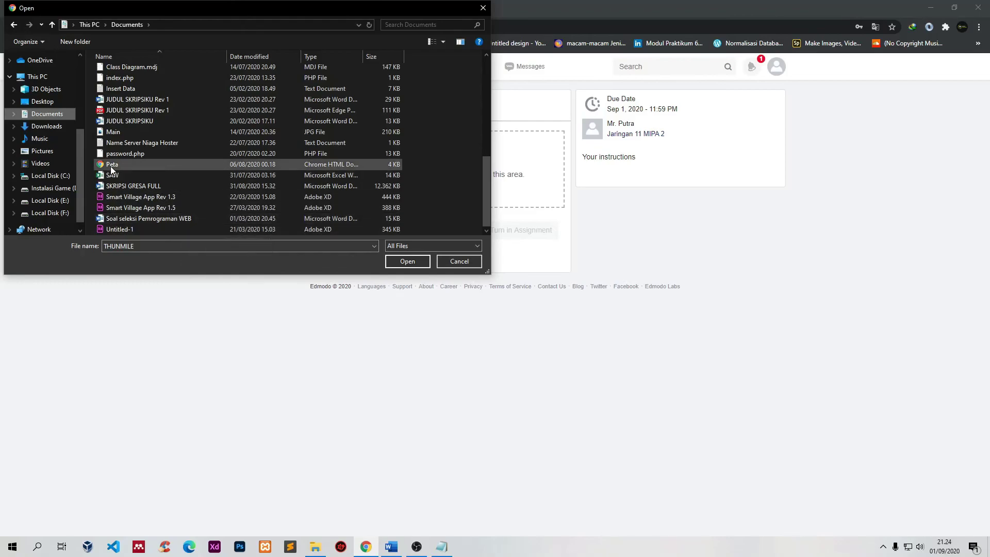
scroll(115, 177, up, 3)
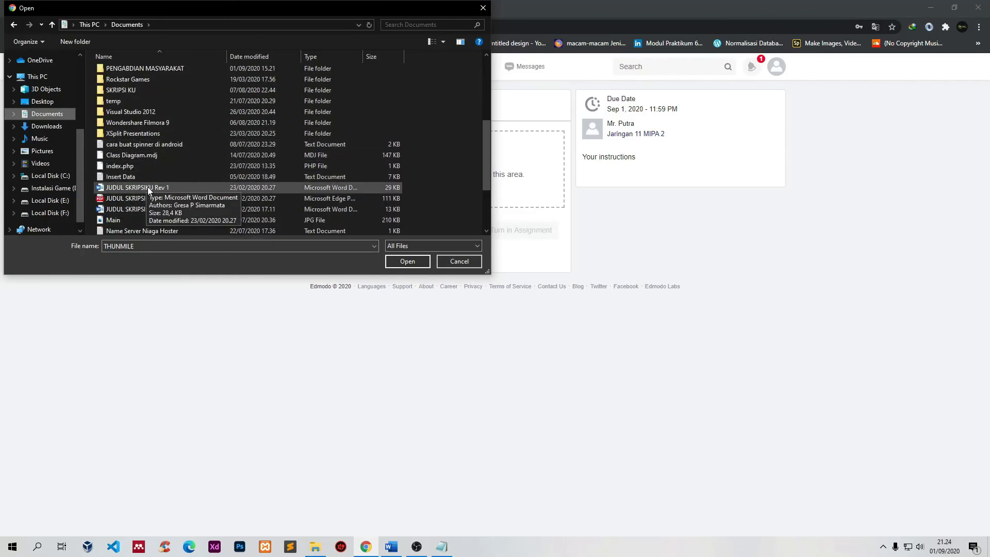
scroll(147, 187, up, 3)
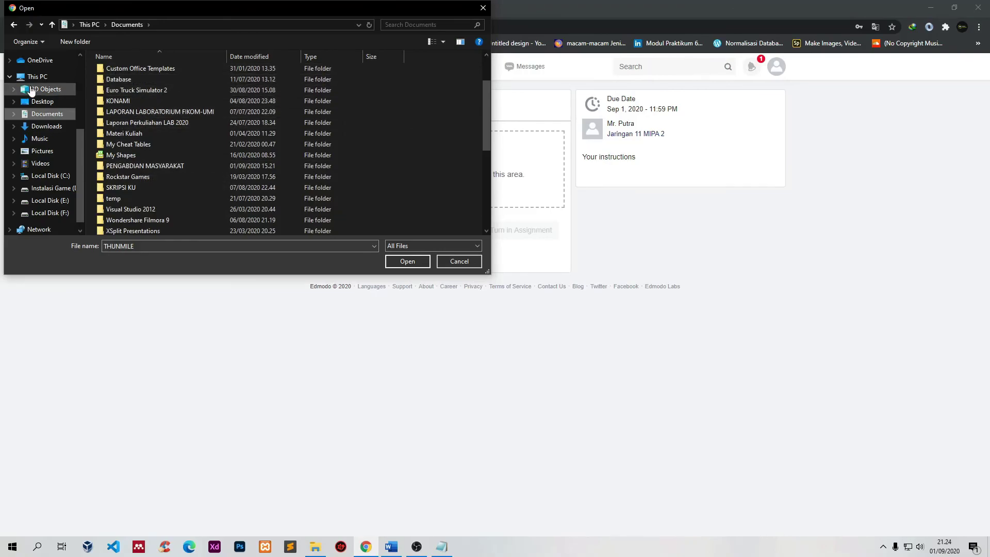
click(47, 126)
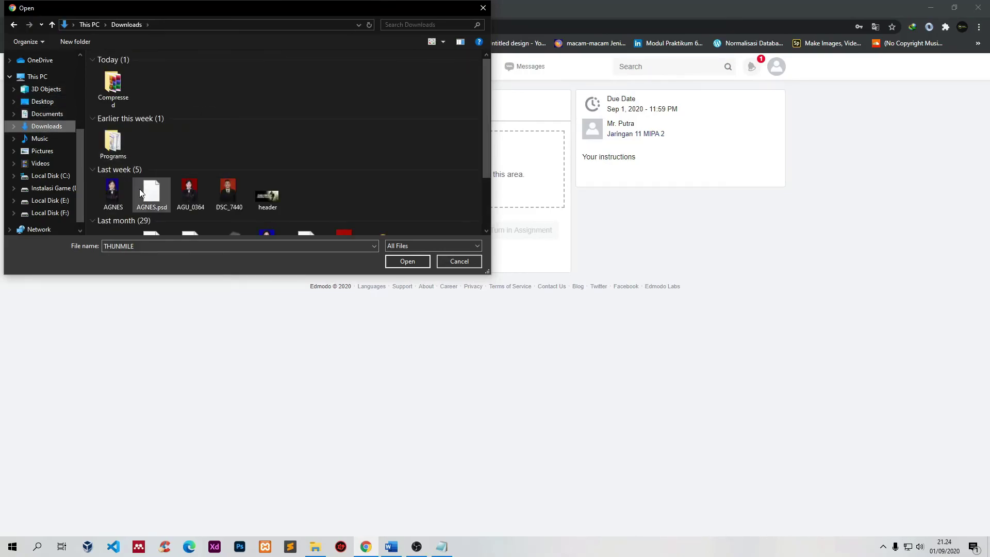
click(263, 204)
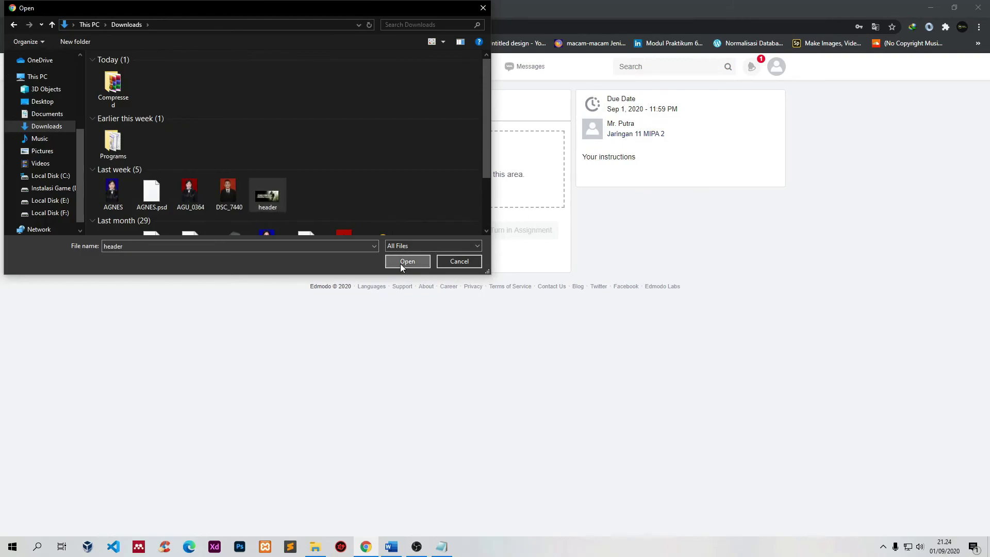
click(400, 264)
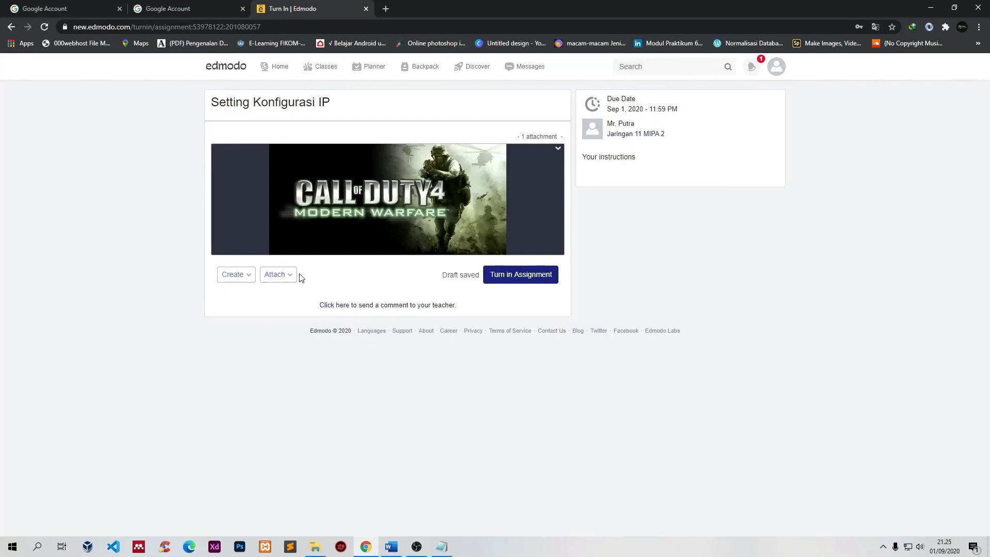
Step: Turn in the Setting Konfigurasi IP assignment and confirm with Turn In
click(248, 278)
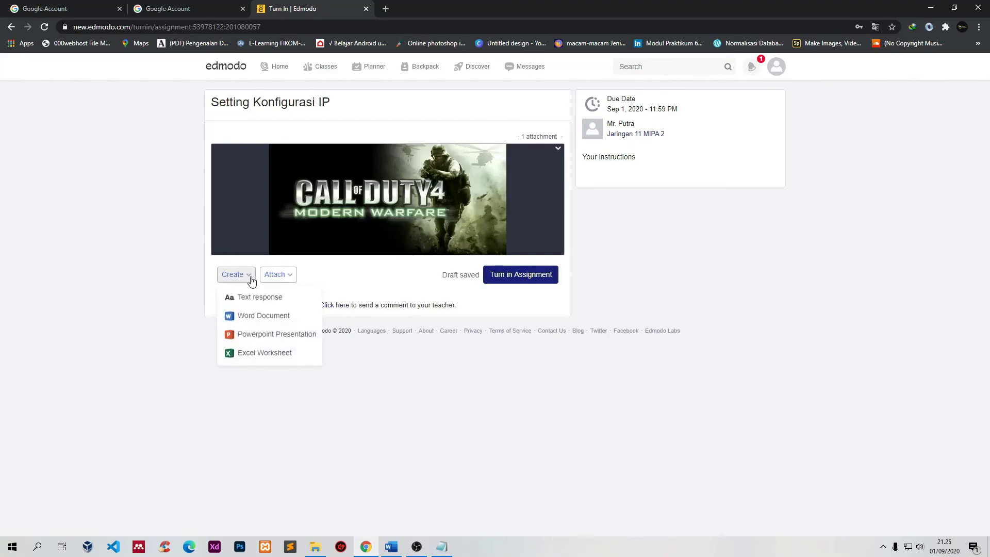
click(360, 285)
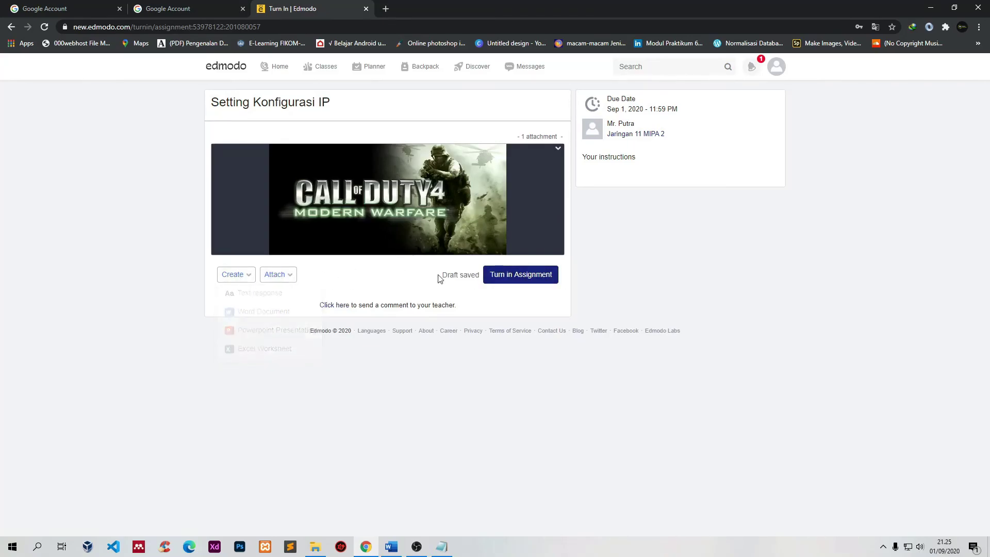
click(526, 282)
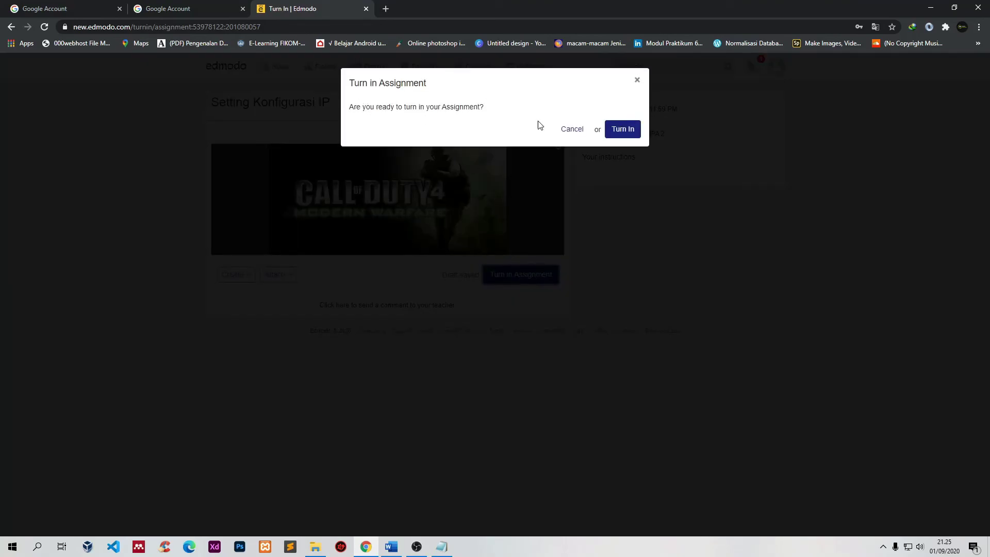
click(624, 129)
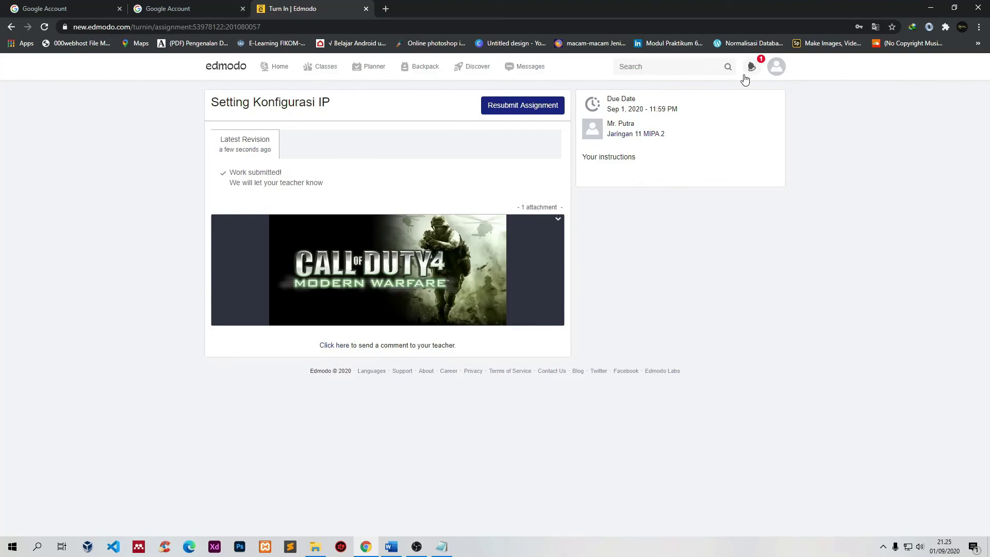
mouse_move(777, 67)
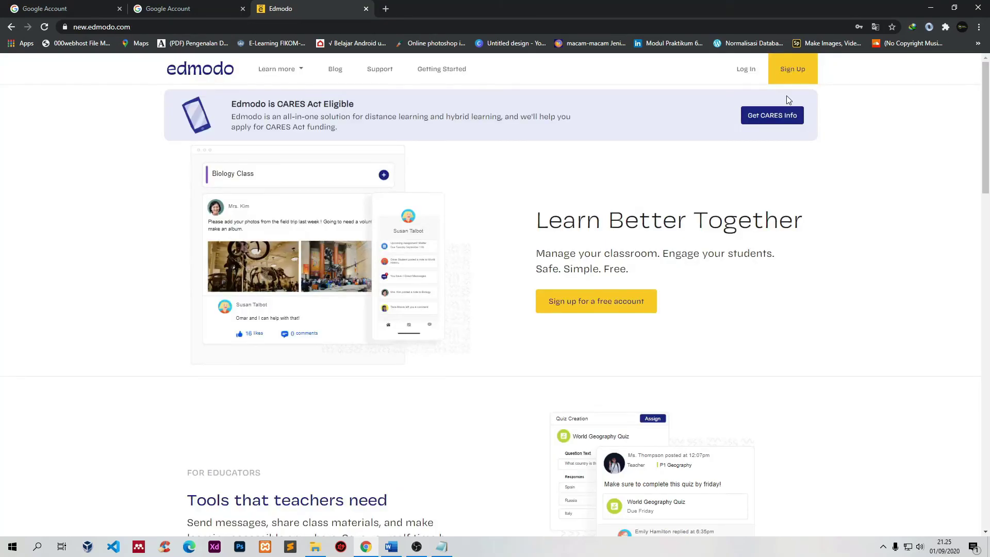
Step: Log back in as the teacher using Chrome's saved teacher login
click(746, 69)
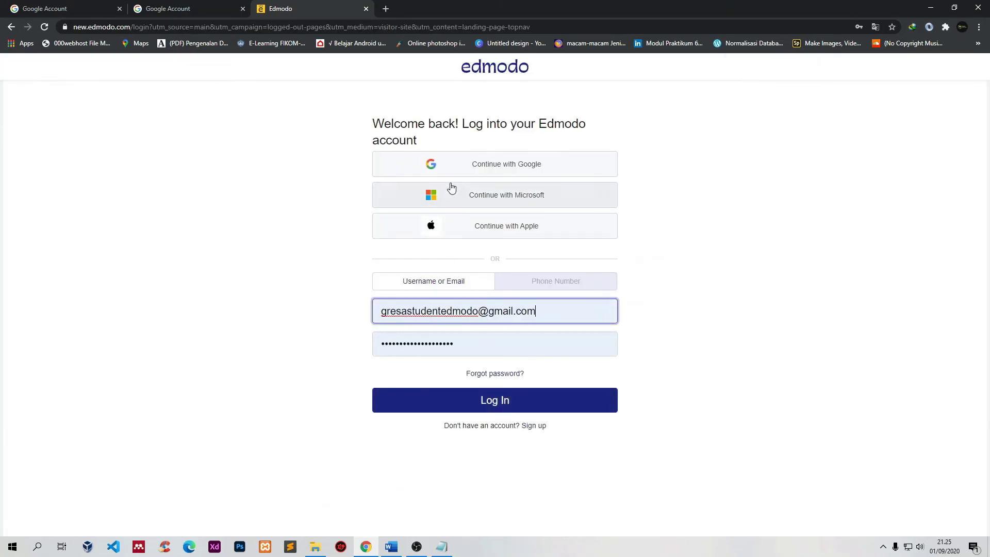
drag(539, 310, 275, 316)
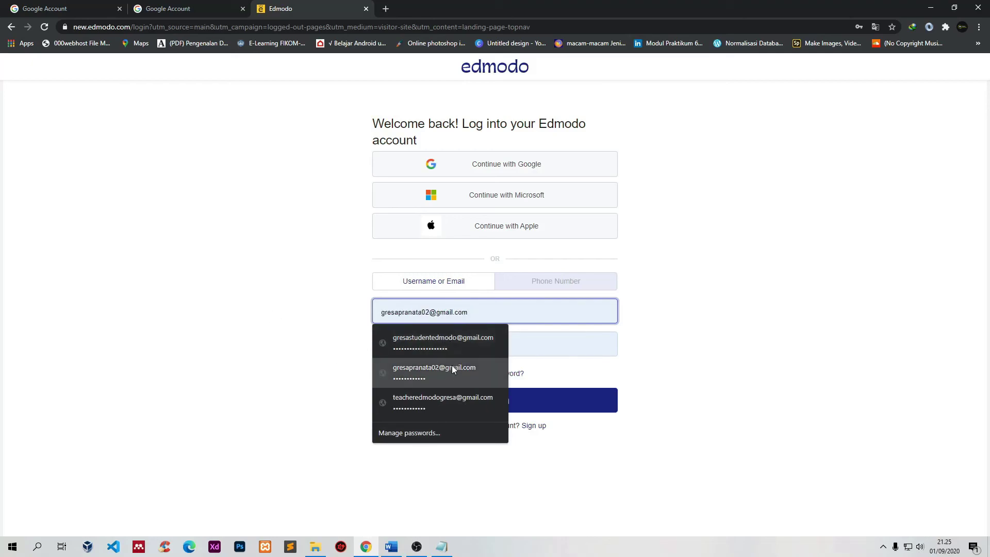
click(462, 401)
click(463, 401)
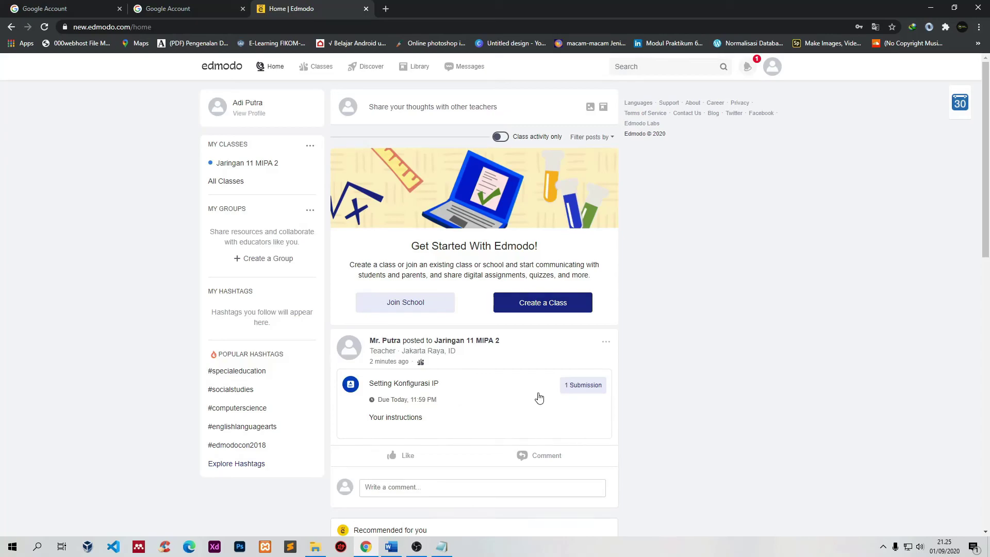
Step: Open the 1 Submission list and preview the student's attached work
click(576, 390)
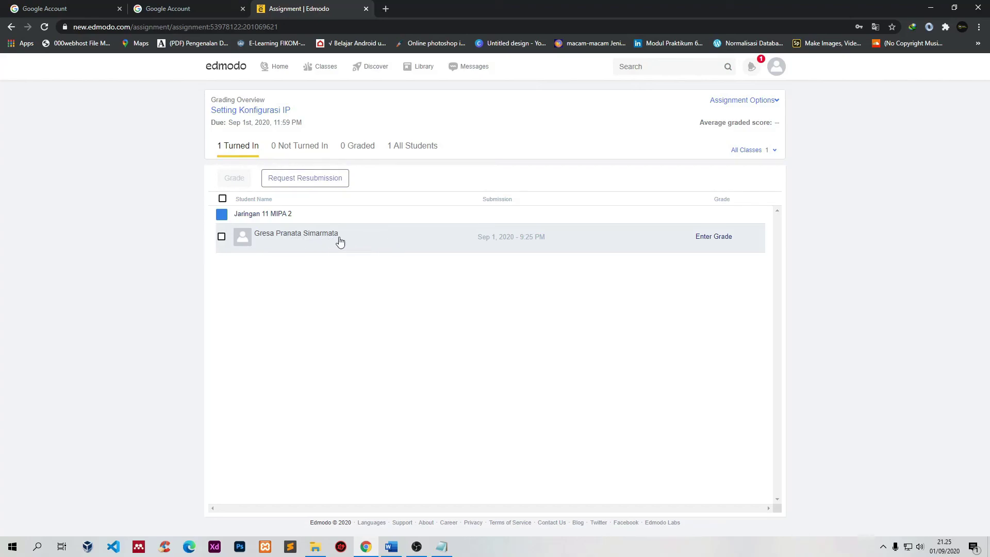
click(300, 242)
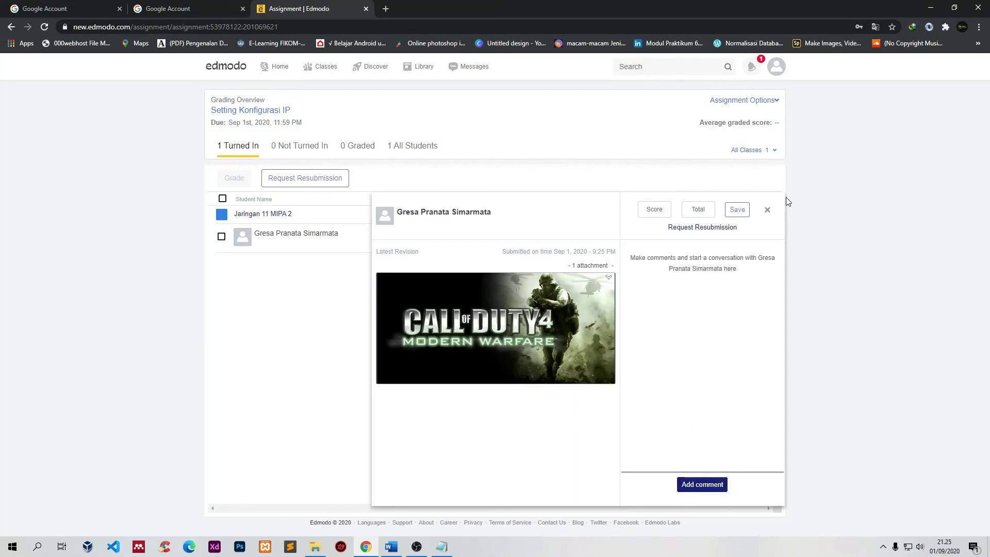
click(767, 210)
Step: Enter a grade of 80 out of 90 total points and save it
click(718, 237)
click(666, 237)
click(704, 236)
click(656, 237)
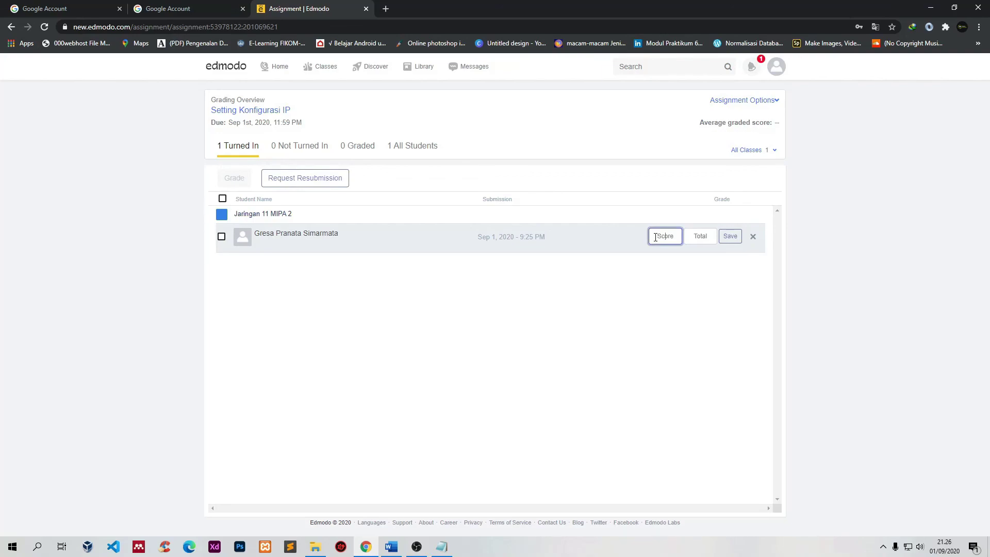
key(Tab)
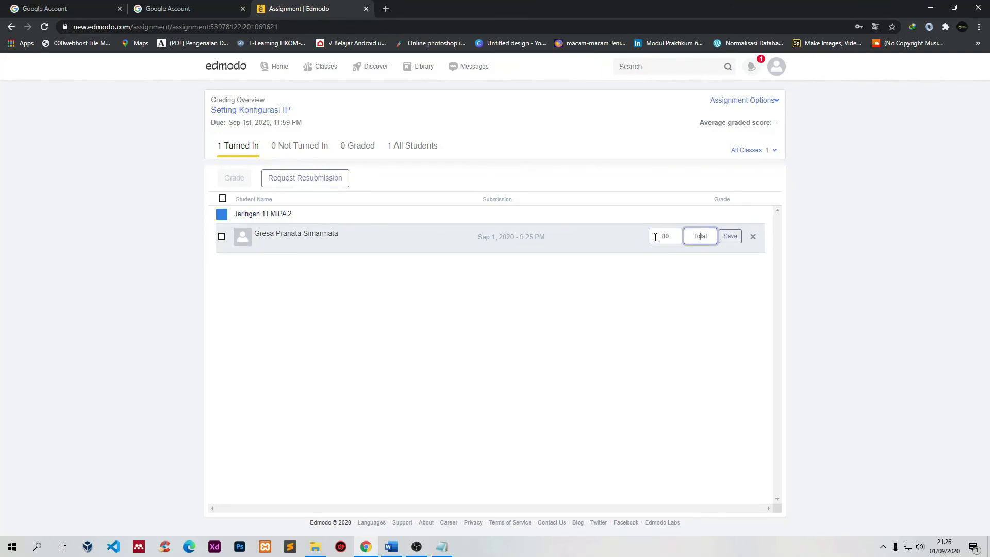
text(90)
click(729, 240)
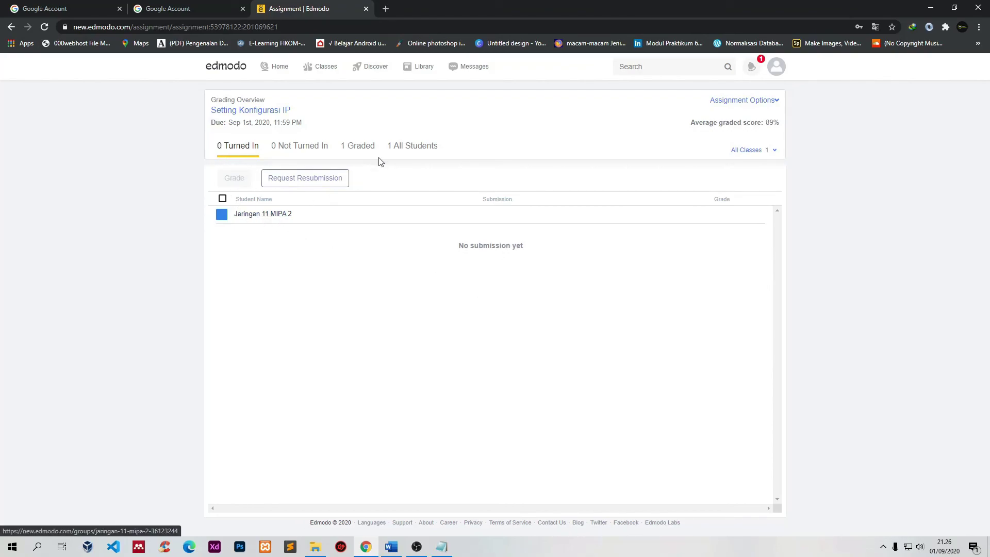
Step: Review the Graded, Turned In, Not Turned In and All Students lists for the assignment
click(355, 145)
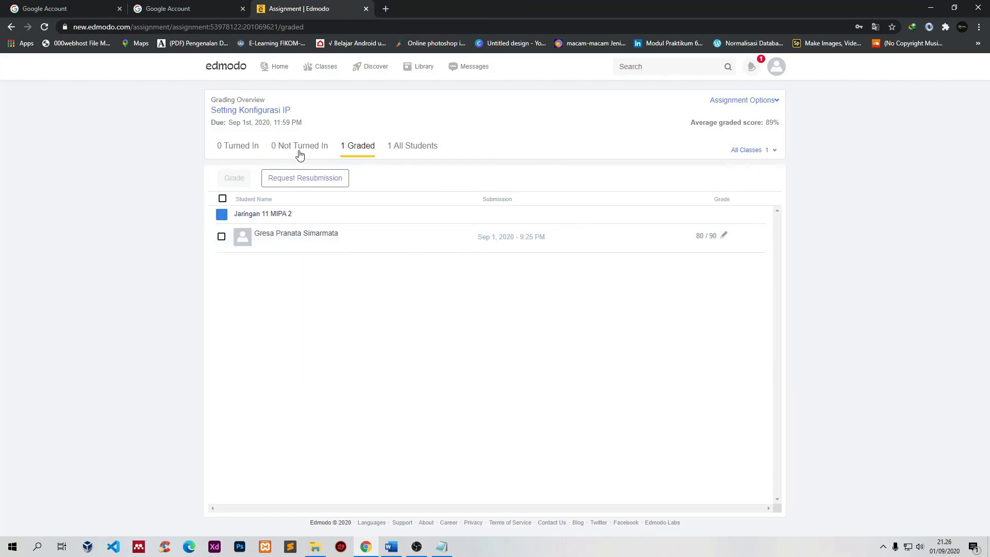
click(240, 149)
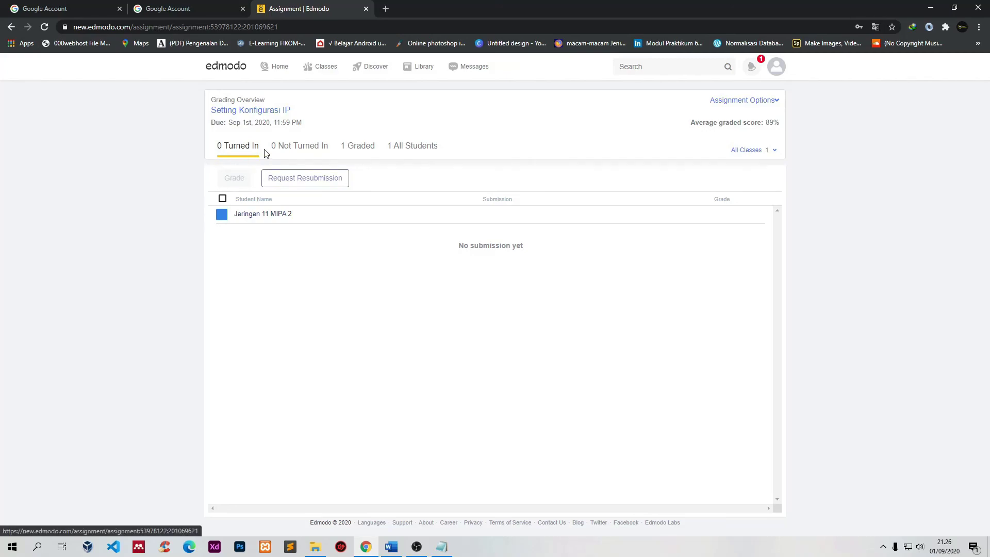
click(315, 149)
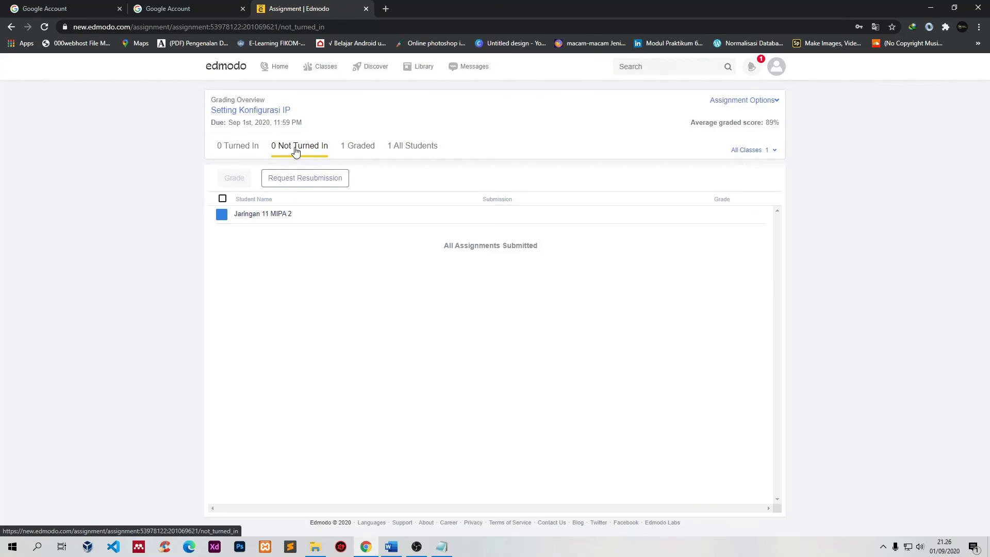
click(369, 149)
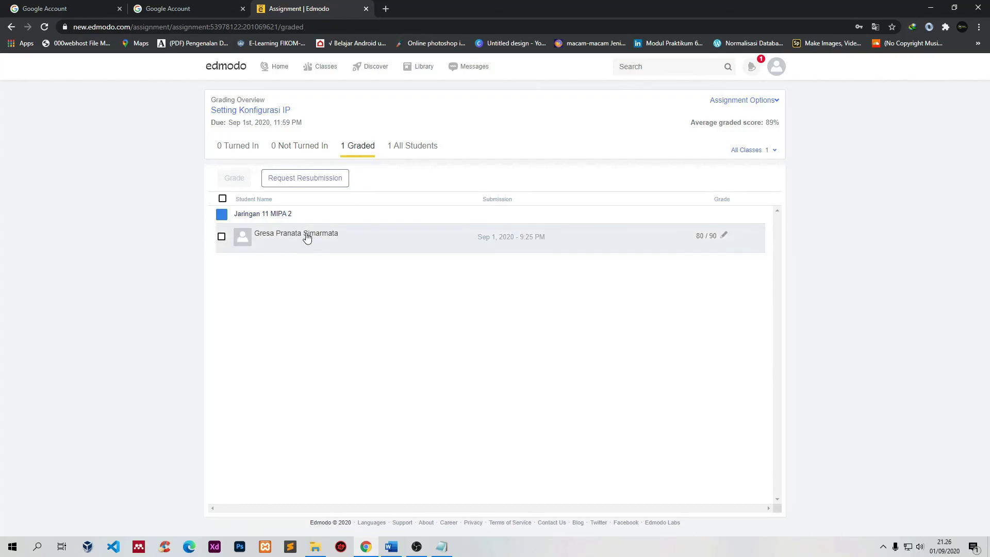
click(307, 237)
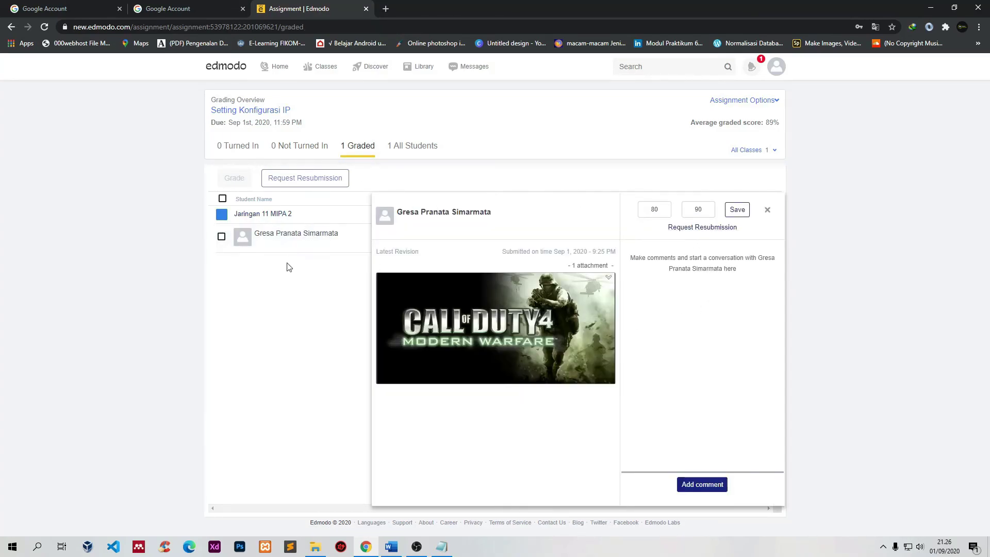
click(767, 213)
click(422, 149)
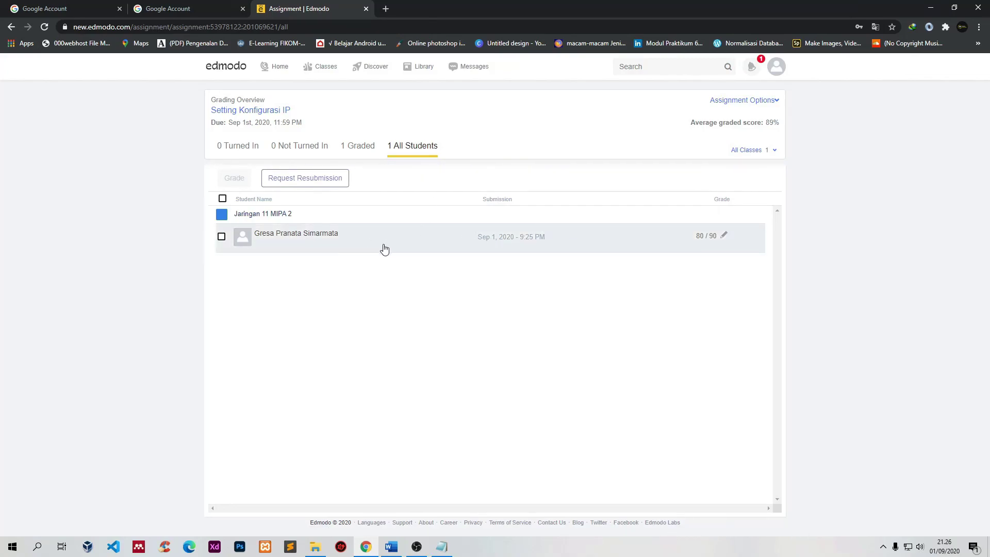
Step: Go to the My Classes page and bring up the account menu
click(318, 70)
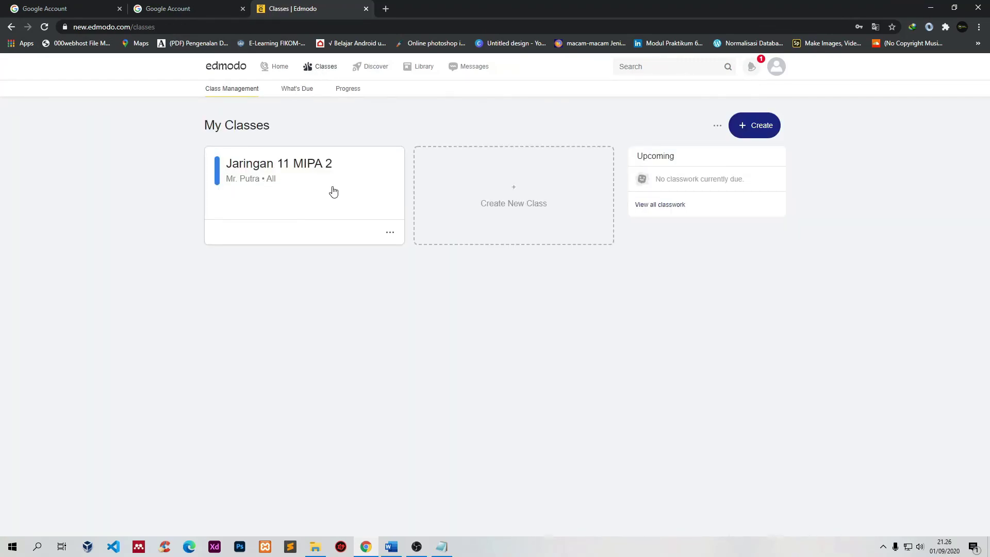
click(752, 67)
click(780, 77)
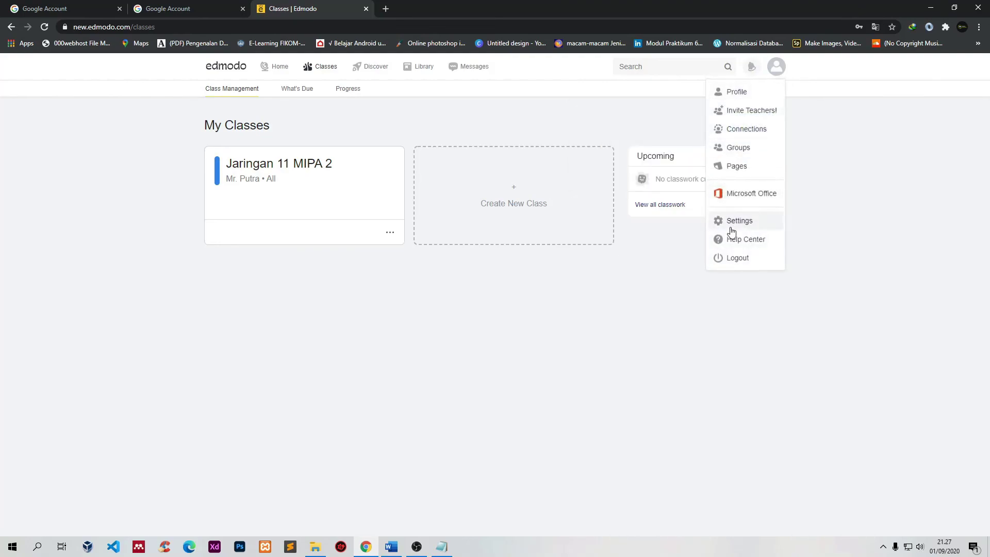